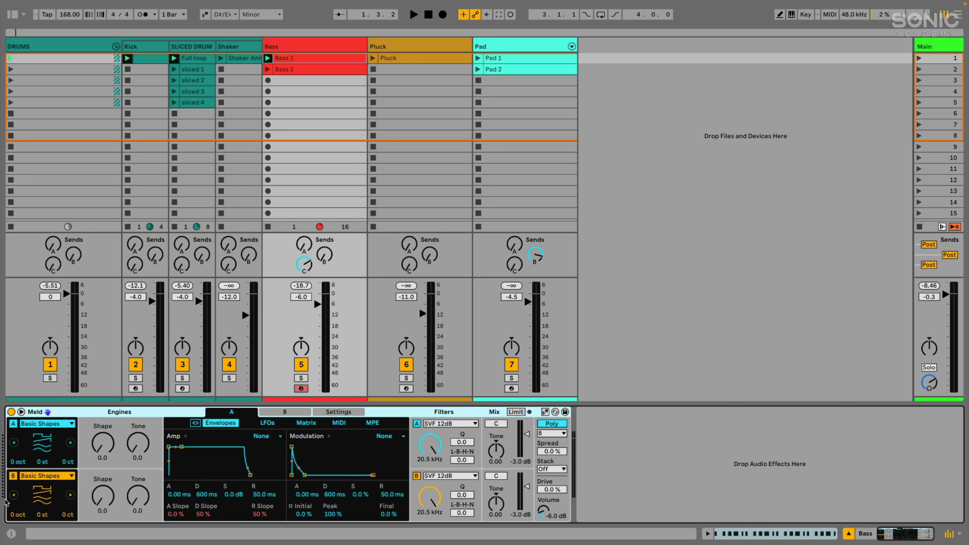
Switch off engine B of the Meld synth on the Bass track.
left_click(13, 476)
left_click(44, 423)
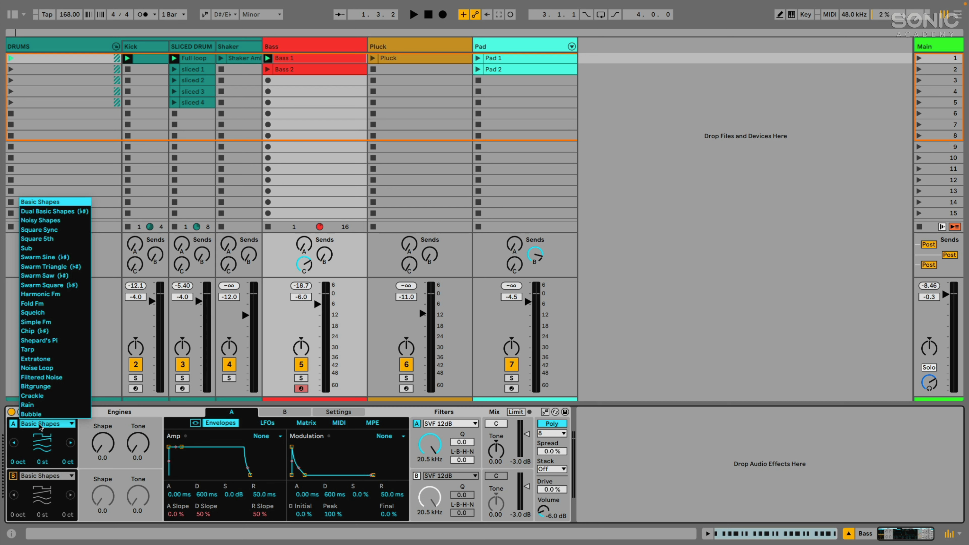
left_click(64, 201)
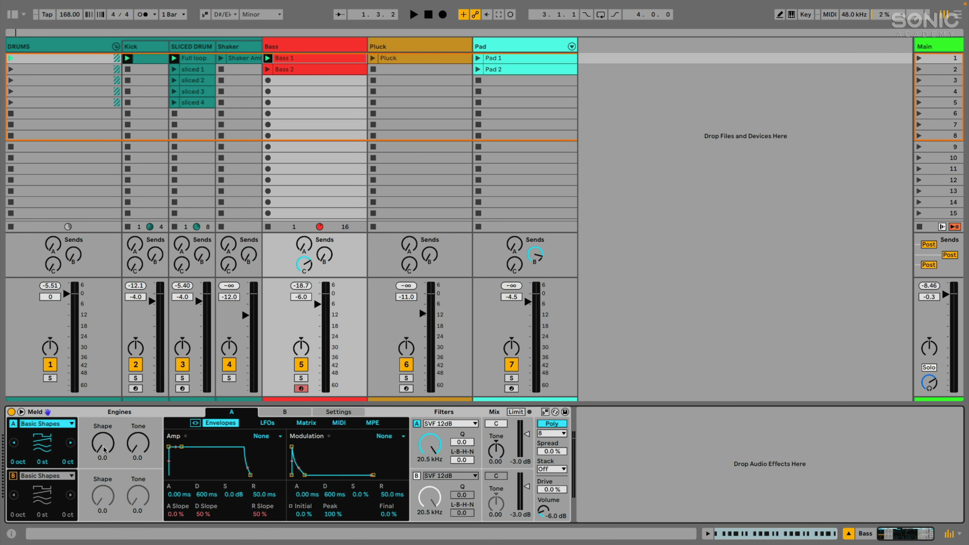
mouse_move(103, 443)
left_mouse_down()
mouse_move(103, 381)
mouse_move(102, 443)
left_mouse_up()
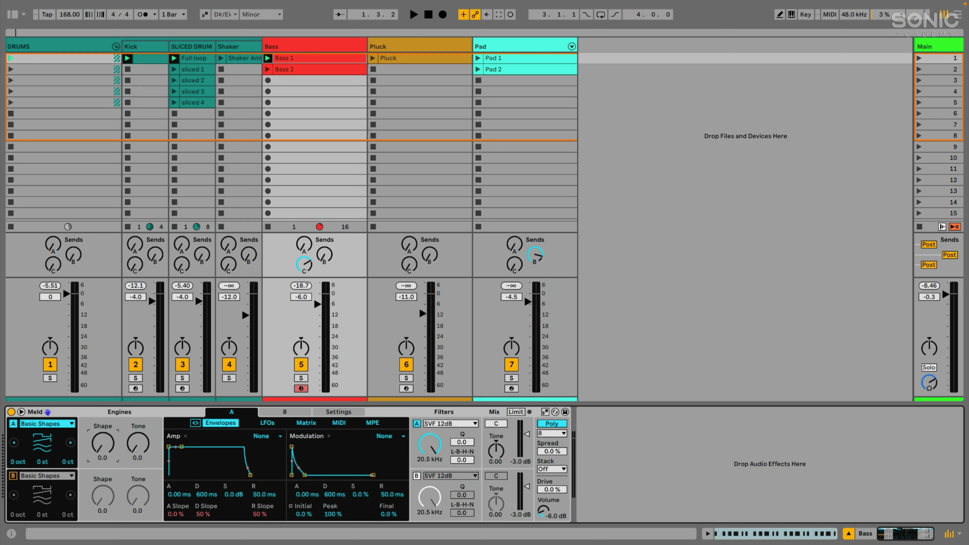
left_click(48, 424)
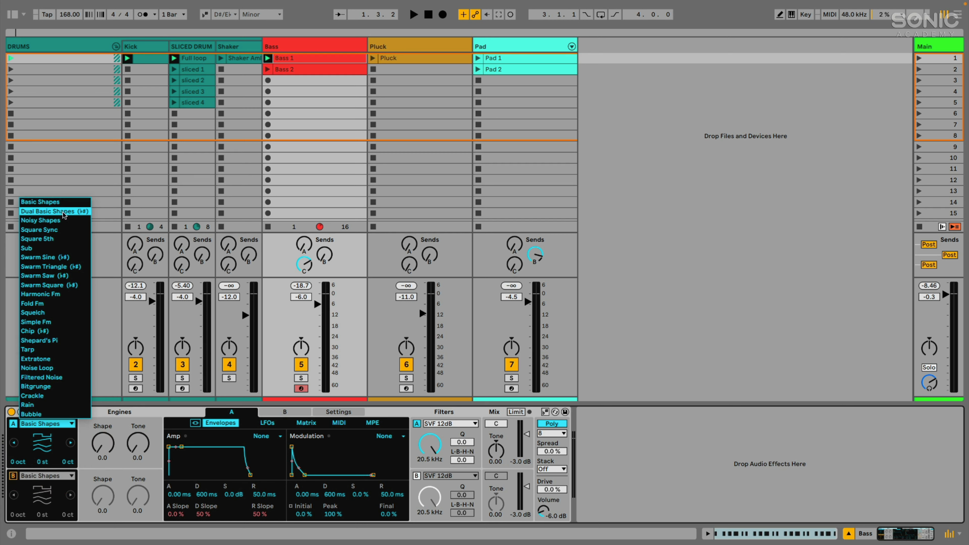
left_click(37, 295)
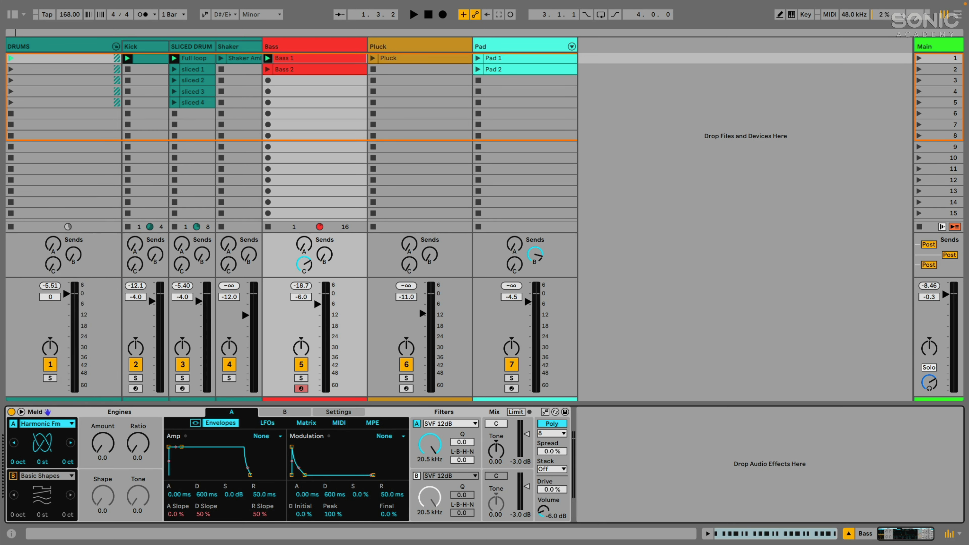
left_click(47, 426)
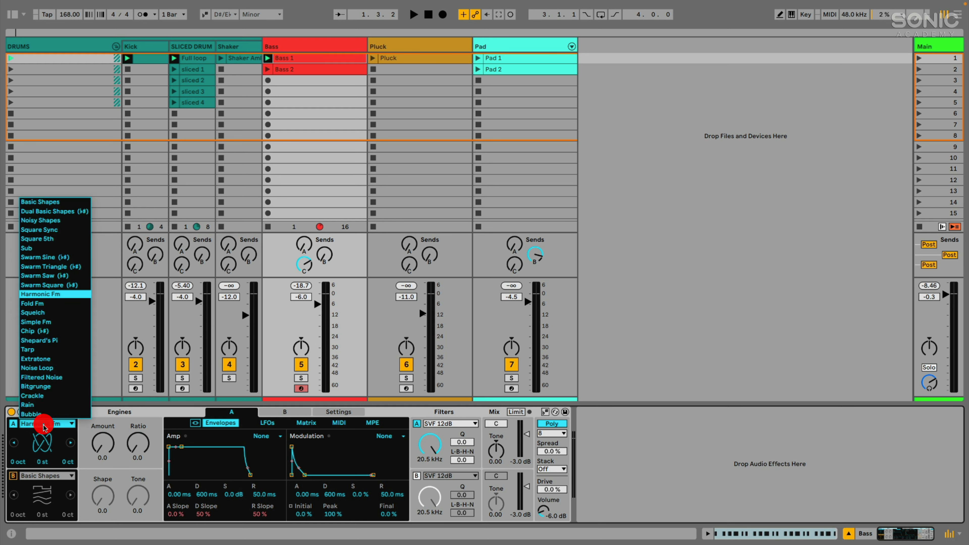
left_click(49, 396)
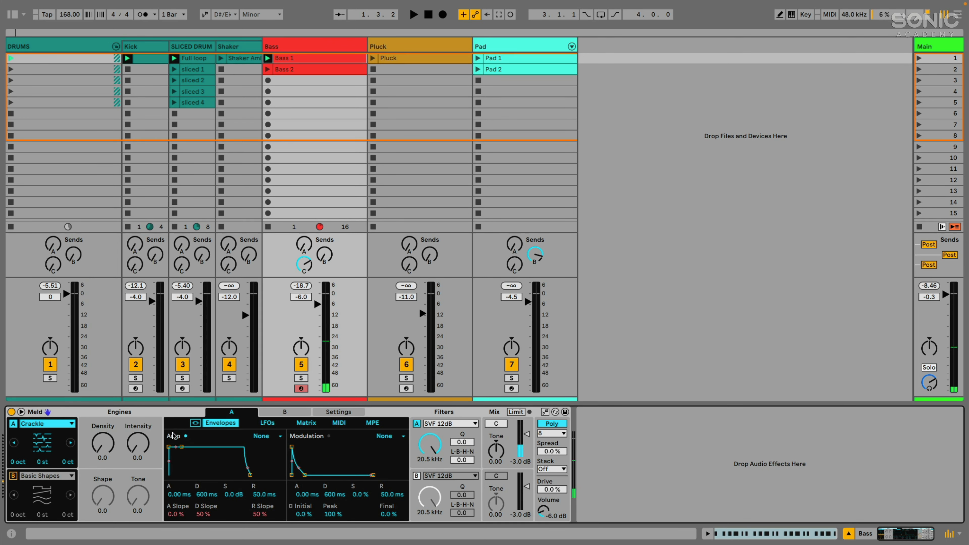
left_click_drag(103, 443, 103, 408)
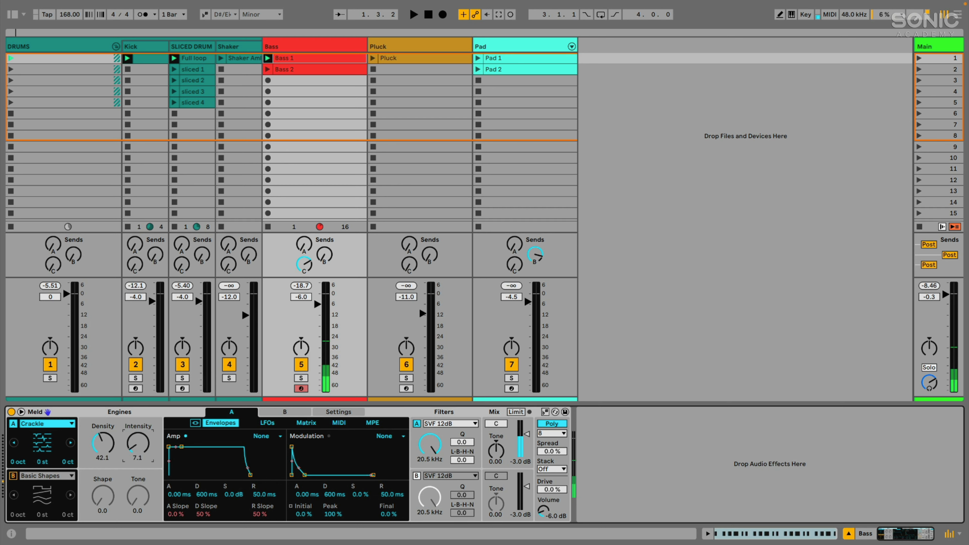
left_click_drag(137, 443, 102, 477)
left_click(64, 423)
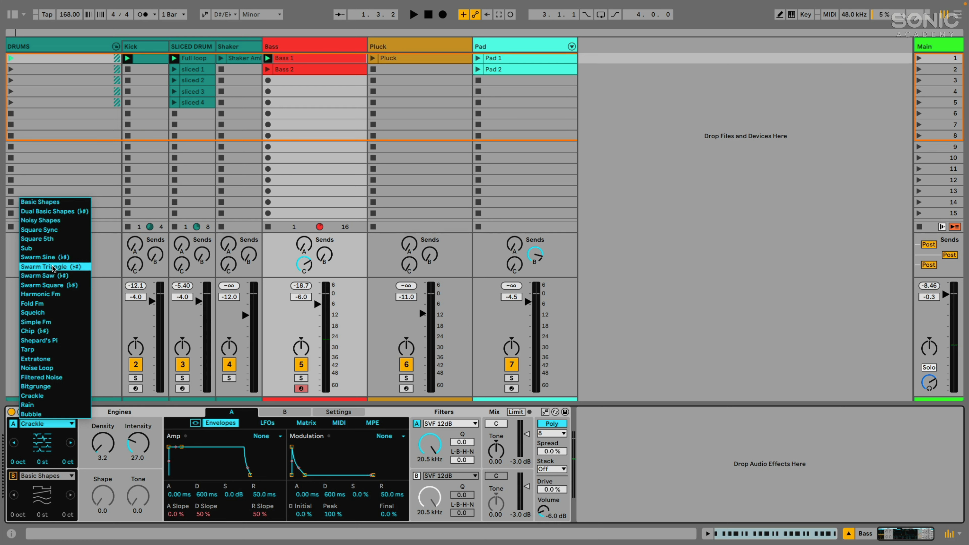
left_click(111, 413)
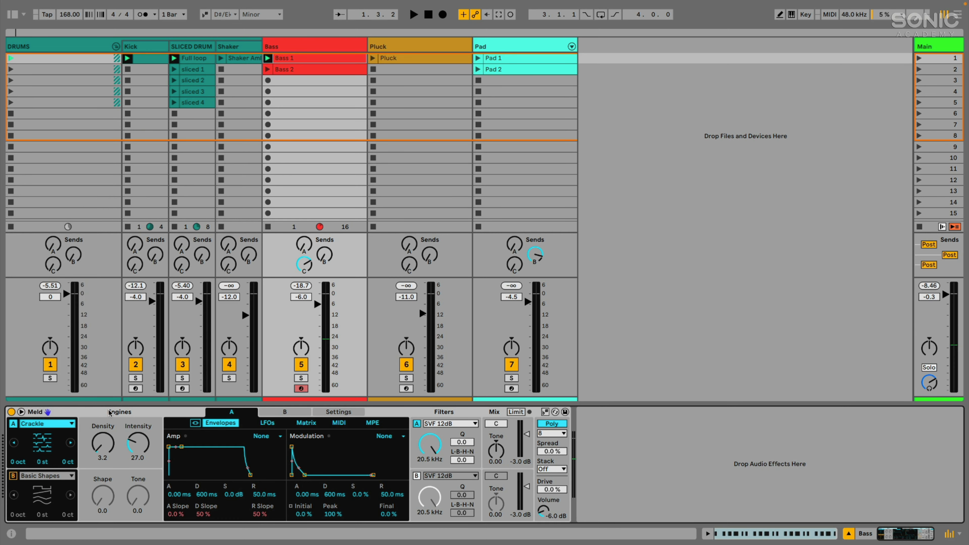
left_click(61, 425)
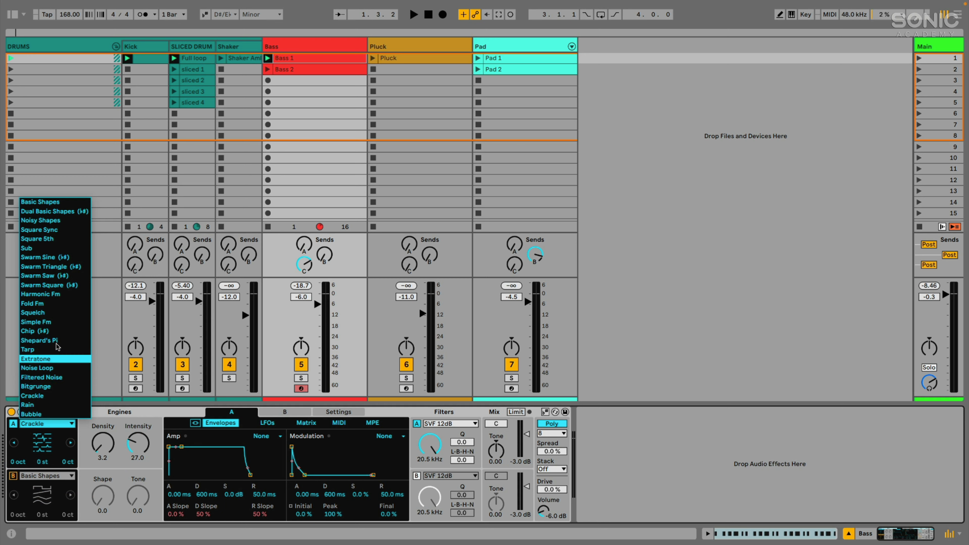
left_click(39, 202)
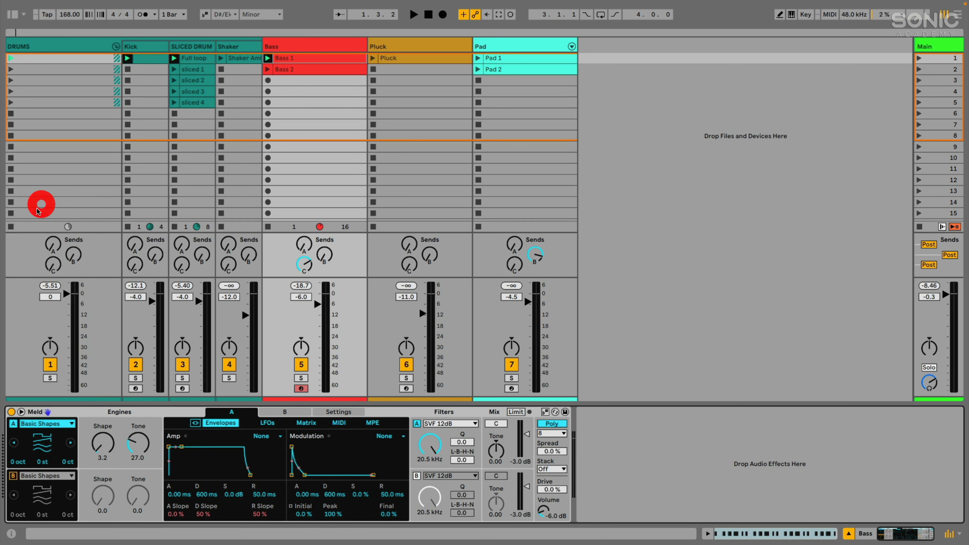
left_click(58, 423)
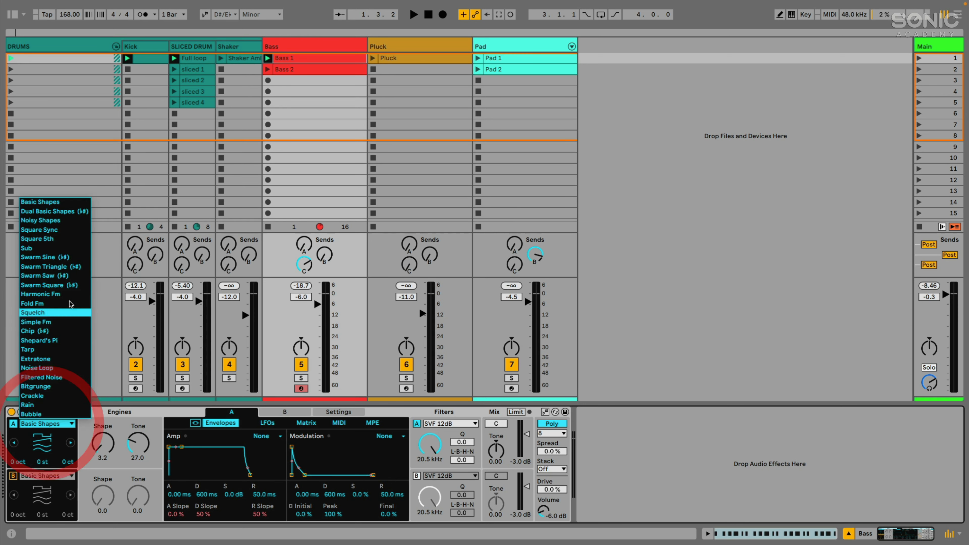
left_click(105, 414)
left_click(113, 442)
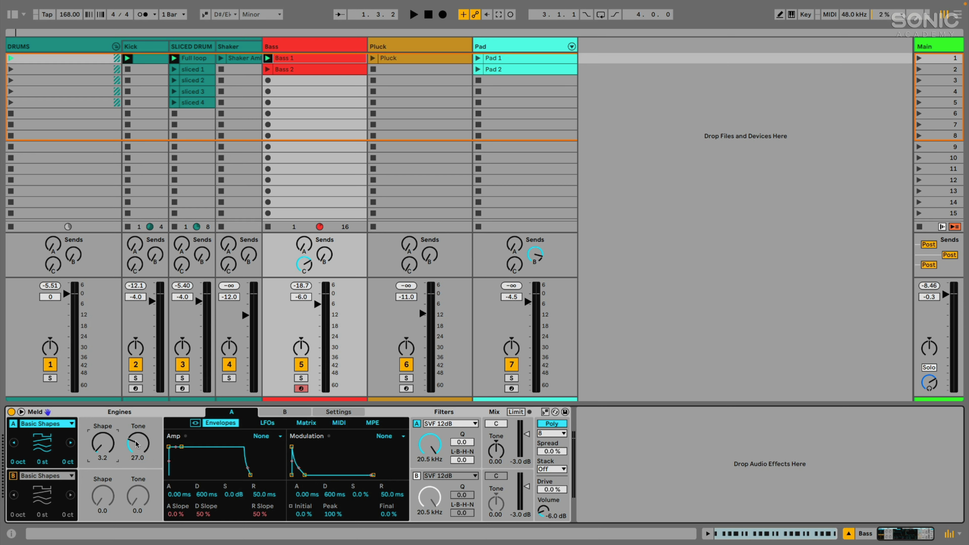
left_click(55, 425)
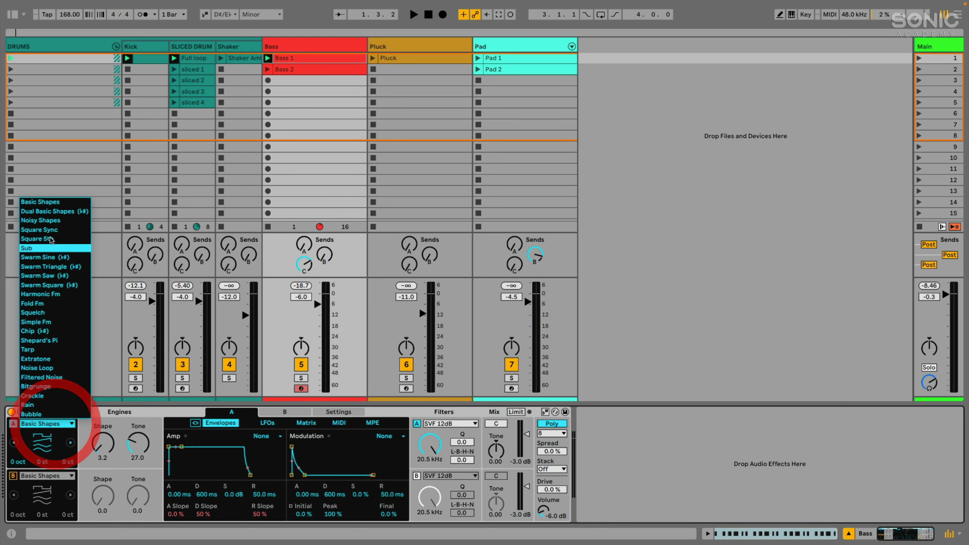
left_click(44, 202)
left_click_drag(103, 444, 138, 463)
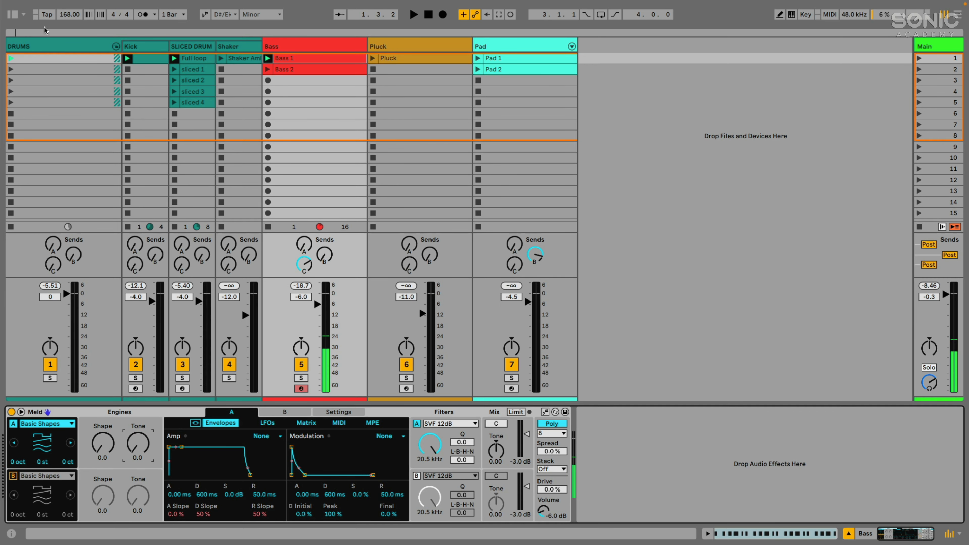
Add the Max for Live Oscilloscope.amxd device after Meld and nudge its offset upward.
left_click(13, 14)
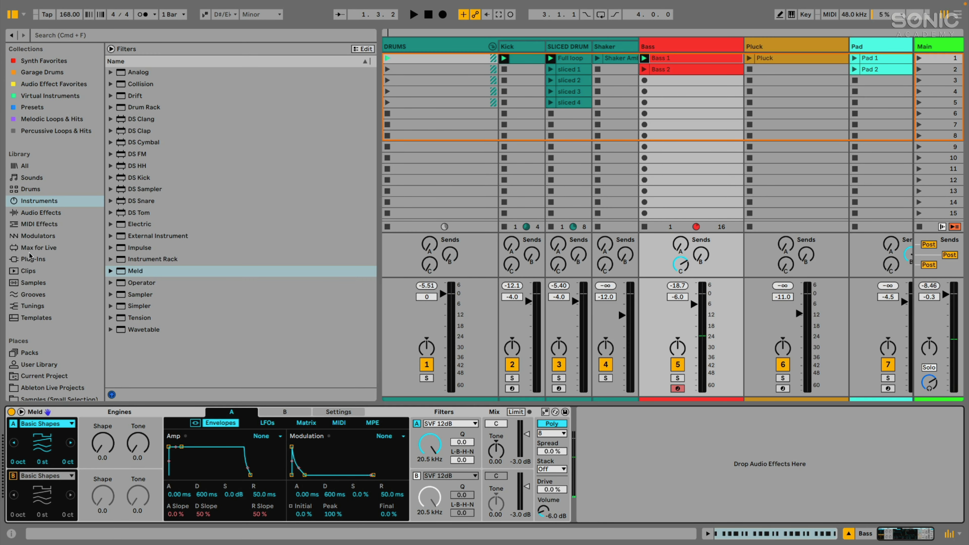
left_click(38, 247)
scroll(137, 284, "down", 5)
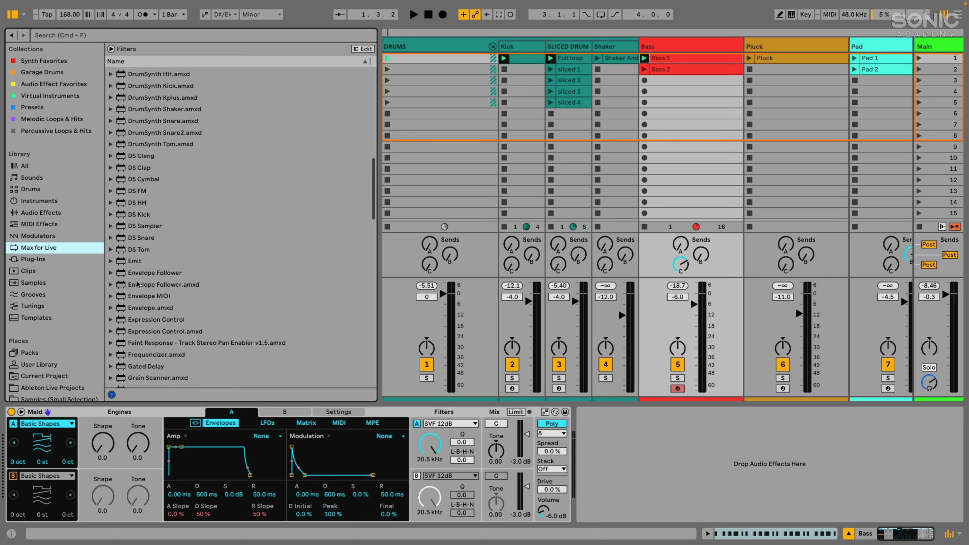
scroll(137, 284, "down", 10)
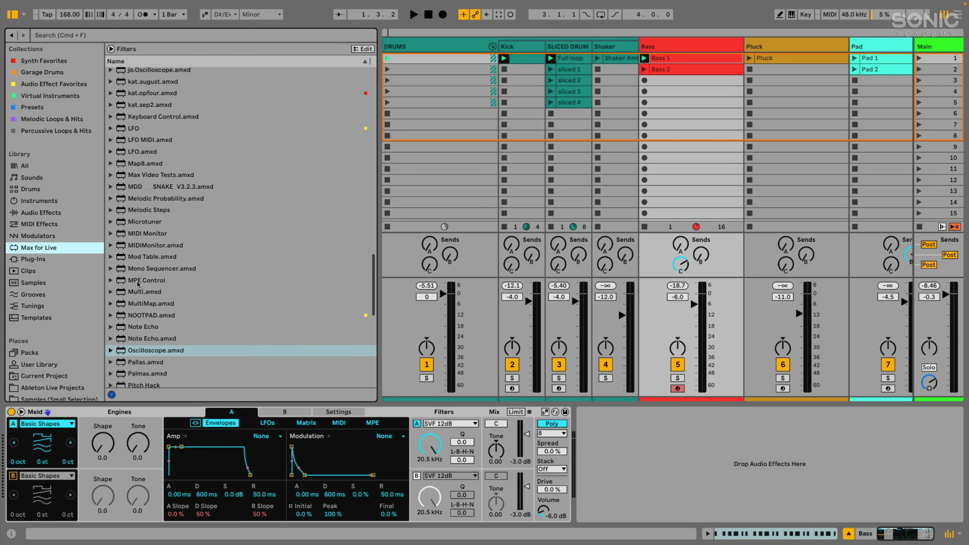
scroll(138, 283, "down", 3)
left_click_drag(146, 238, 577, 454)
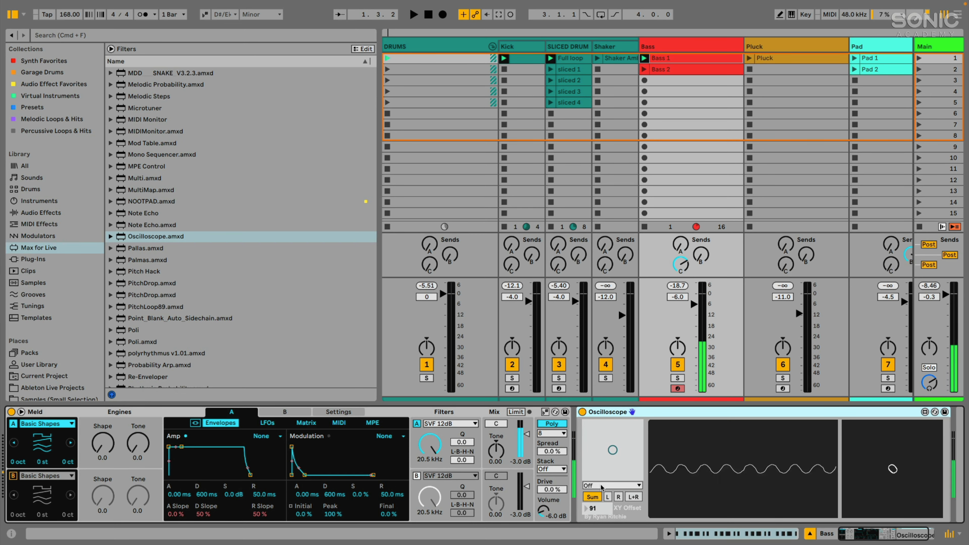
left_click_drag(612, 451, 600, 429)
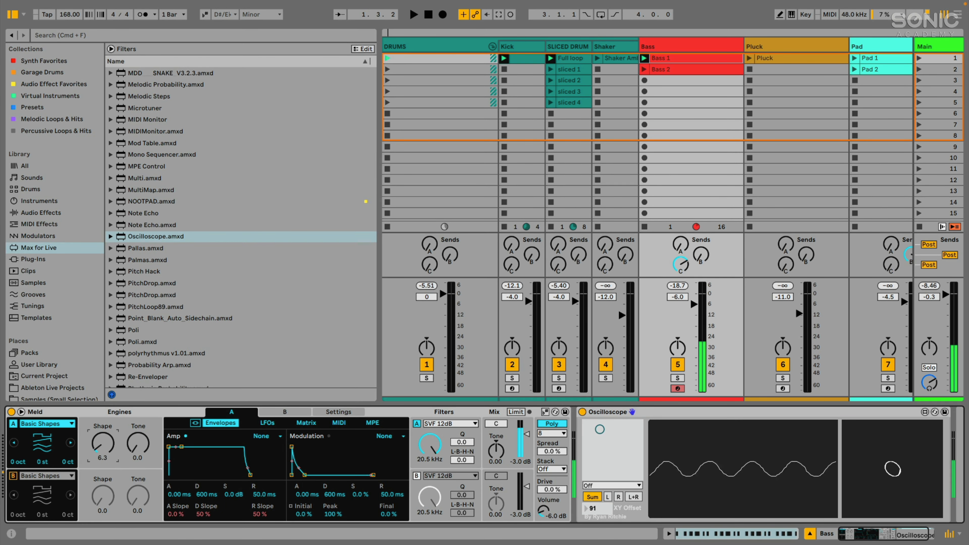
Sweep engine A's Shape knob while keeping the Basic Shapes oscillator type.
left_click_drag(102, 443, 138, 449)
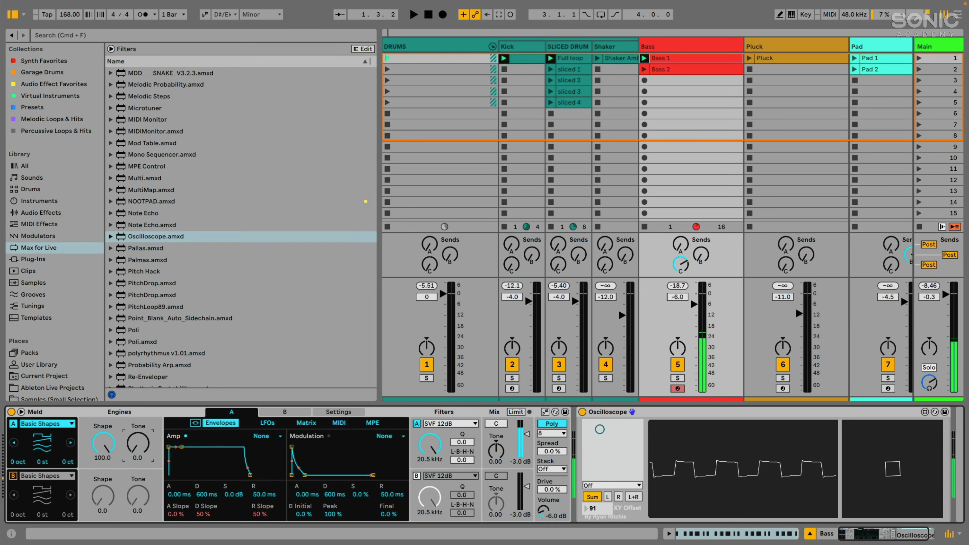
left_click(46, 423)
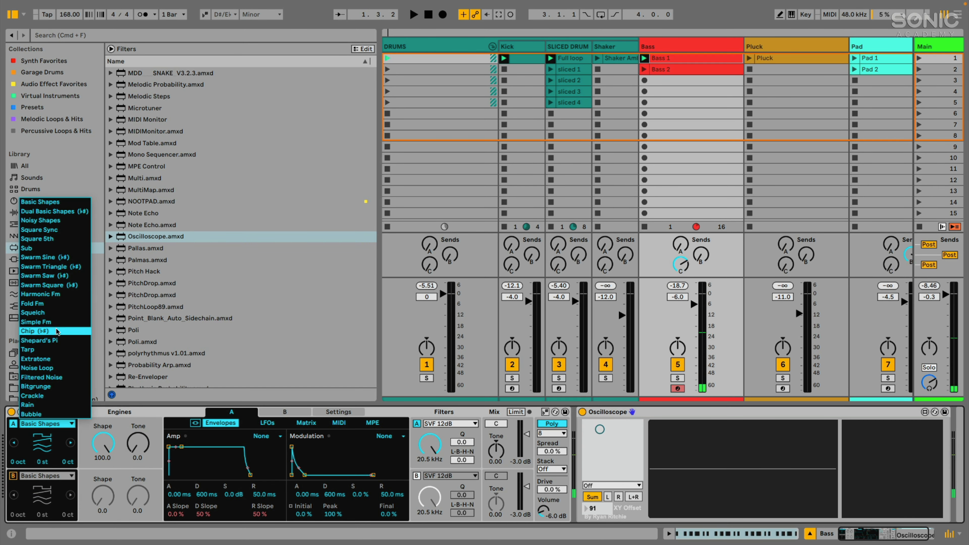
left_click(142, 435)
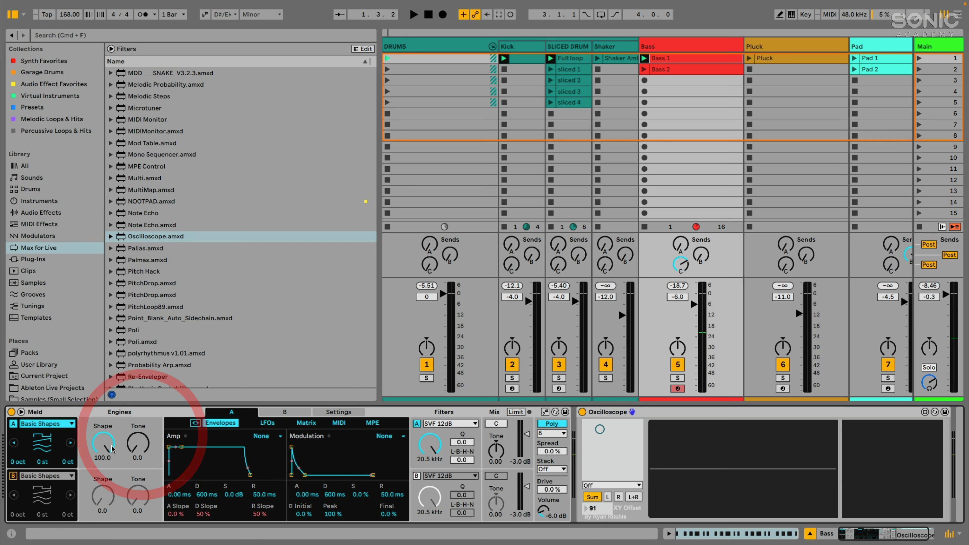
left_click_drag(102, 447, 102, 485)
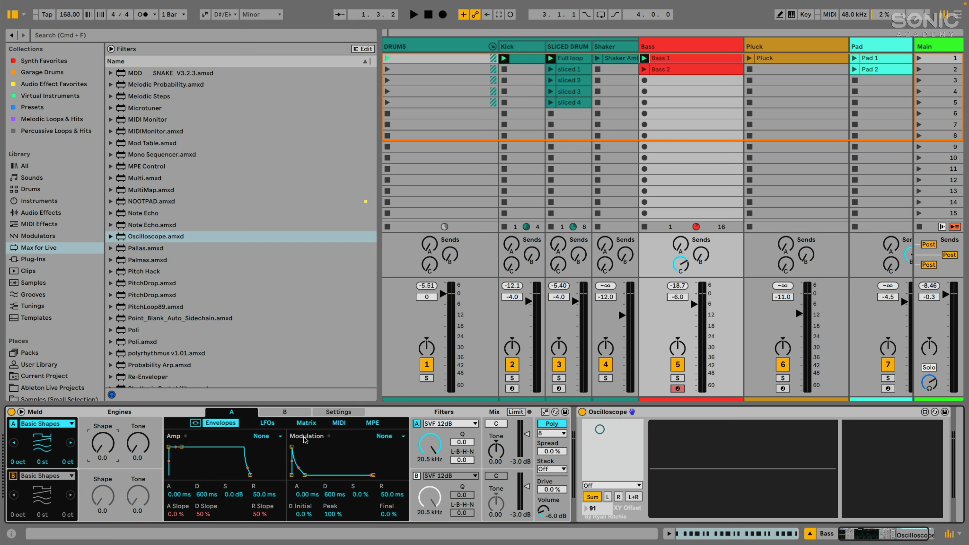
Show Meld's modulation matrix in the large expanded view, with the browser hidden.
left_click(306, 423)
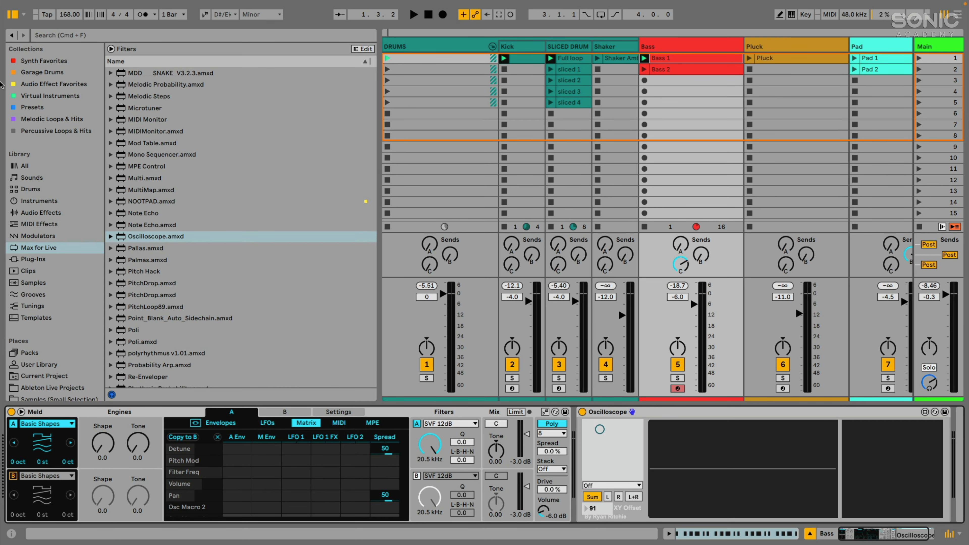
left_click(13, 14)
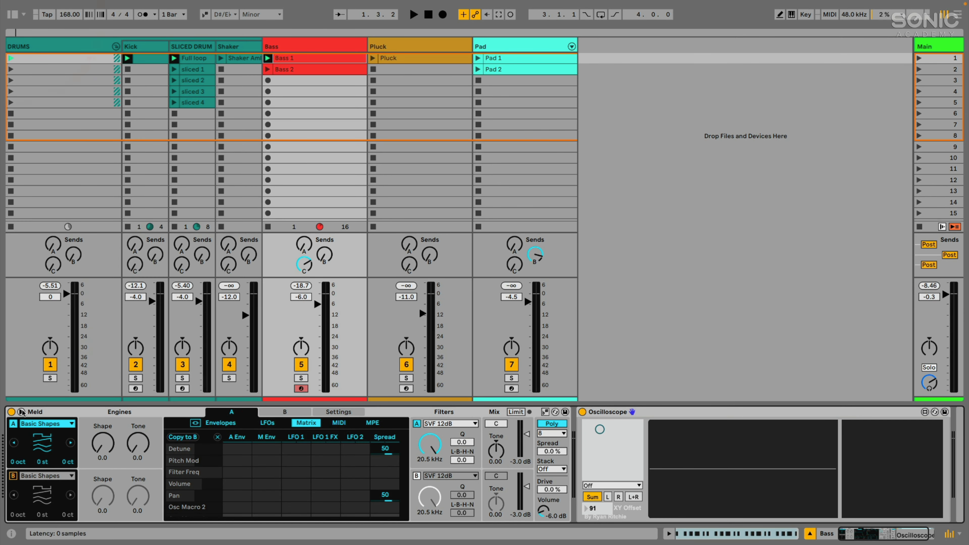
left_click(22, 411)
left_click_drag(310, 182, 309, 173)
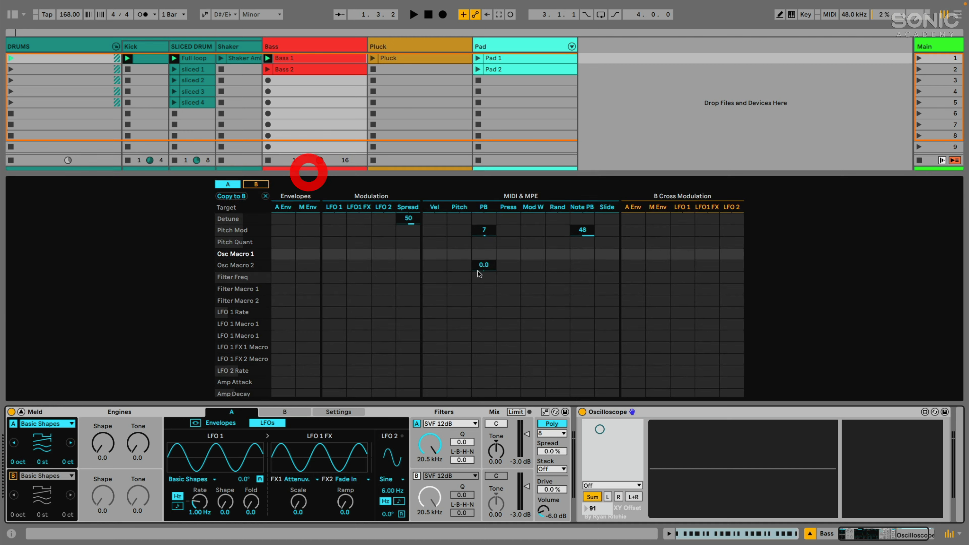
scroll(480, 282, "down", 5)
scroll(231, 311, "up", 5)
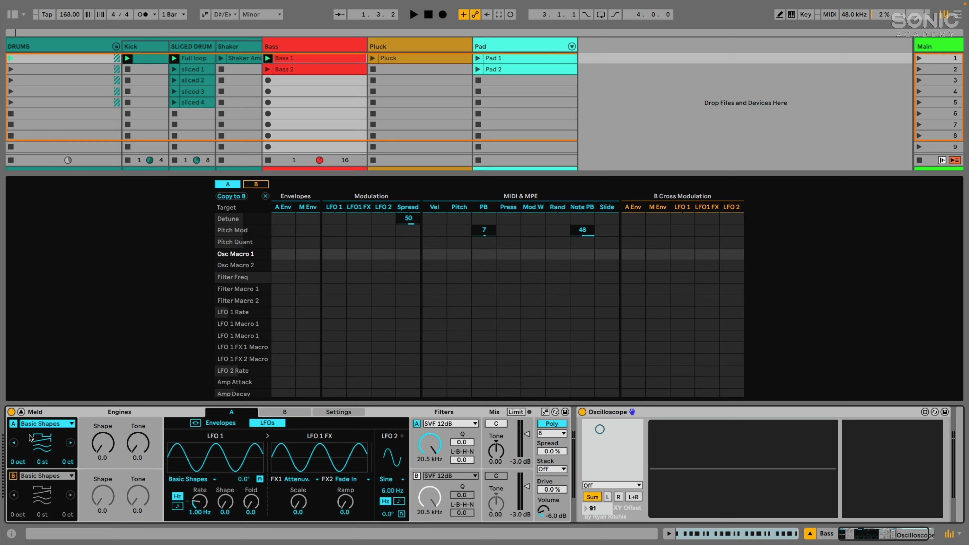
Turn engine B back on and display its modulation and LFO settings.
left_click(13, 476)
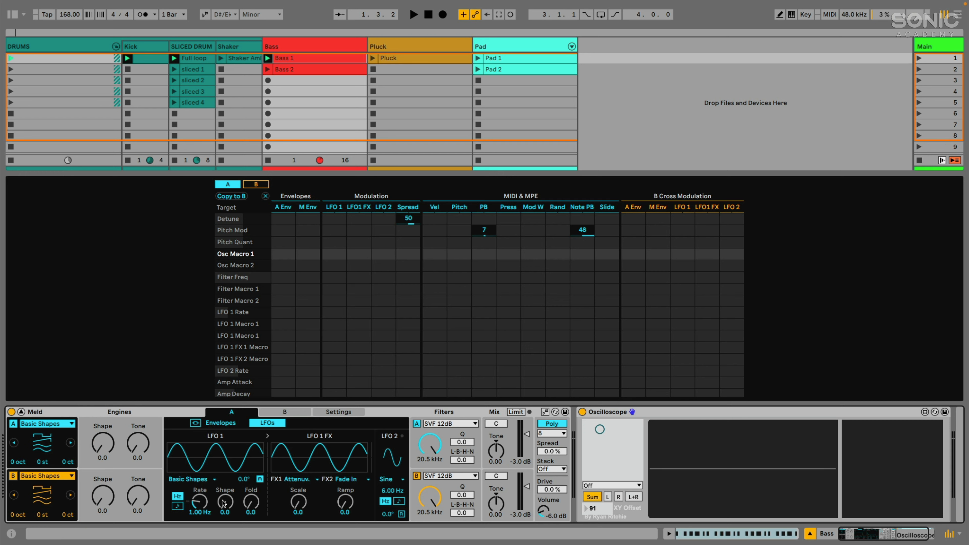
left_click(294, 413)
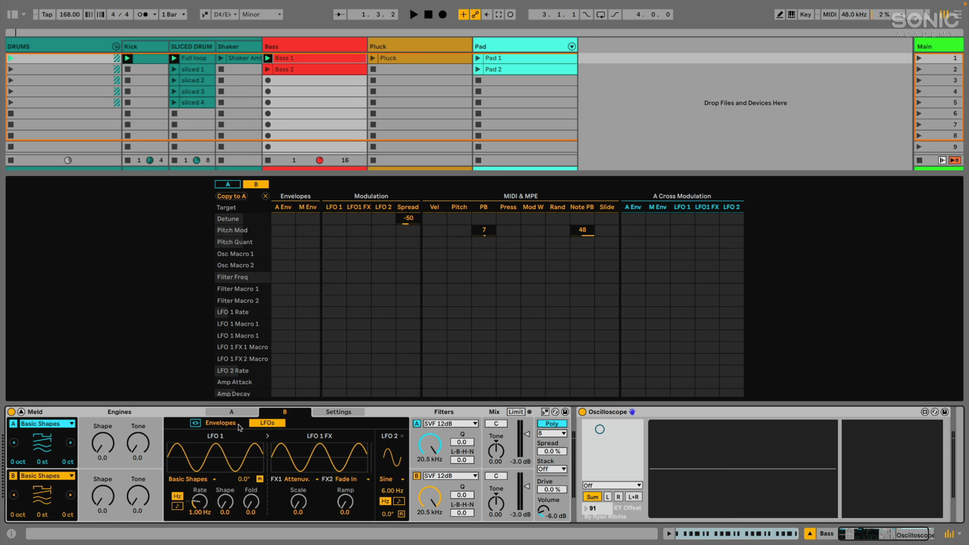
left_click(222, 423)
left_click(267, 422)
Flip between engine A and engine B modulation tabs, ending on B.
left_click(241, 412)
left_click(276, 412)
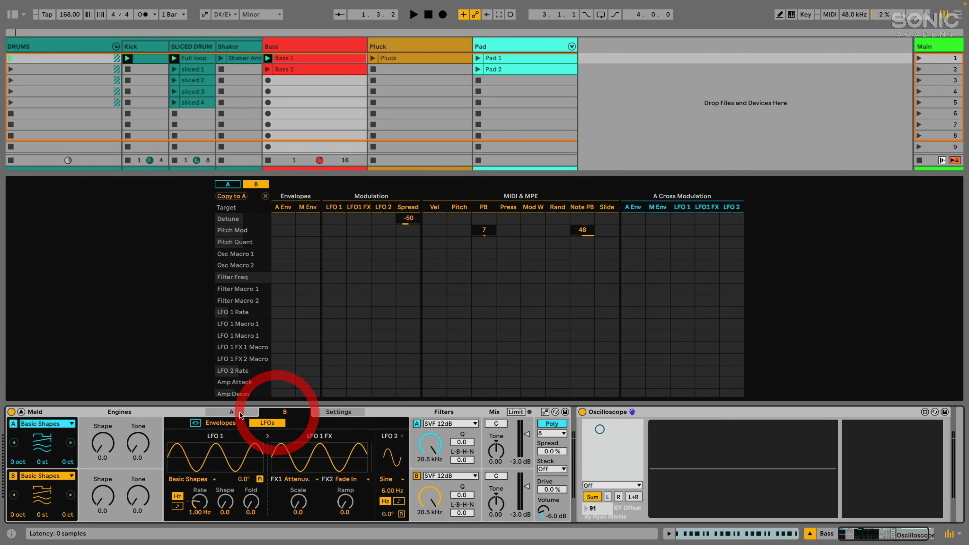
left_click(246, 411)
left_click(281, 413)
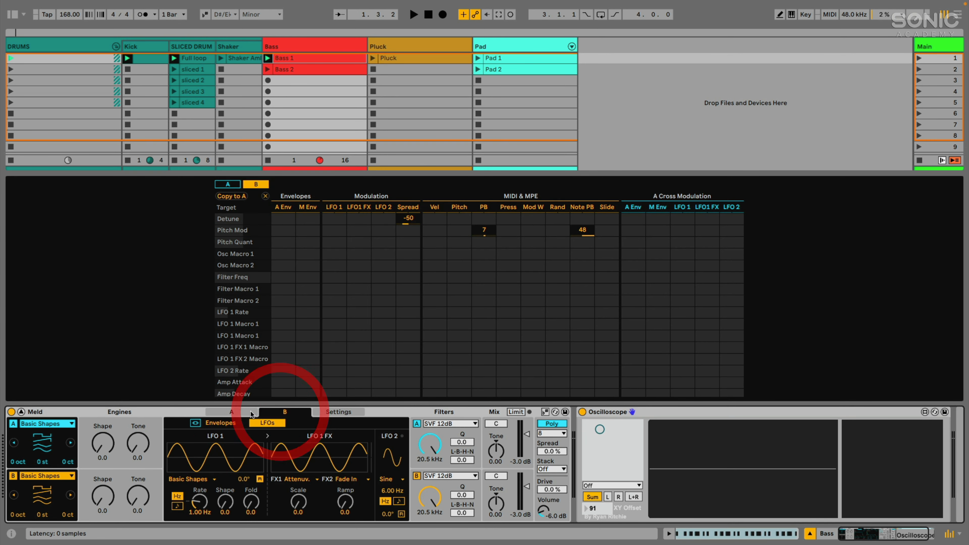
Set oscillator A's glide mode to Gliss, then return to engine A's modulation.
left_click(331, 412)
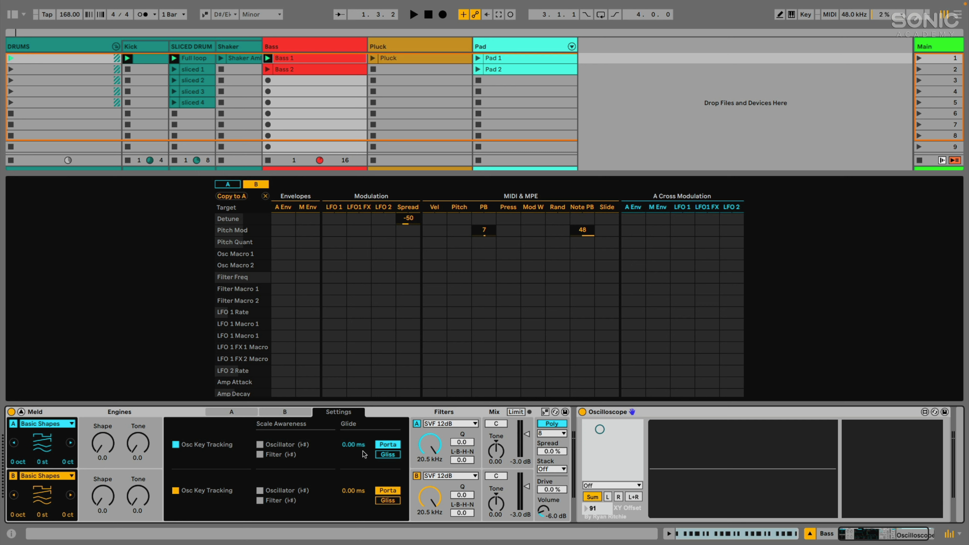
left_click(387, 455)
left_click(241, 412)
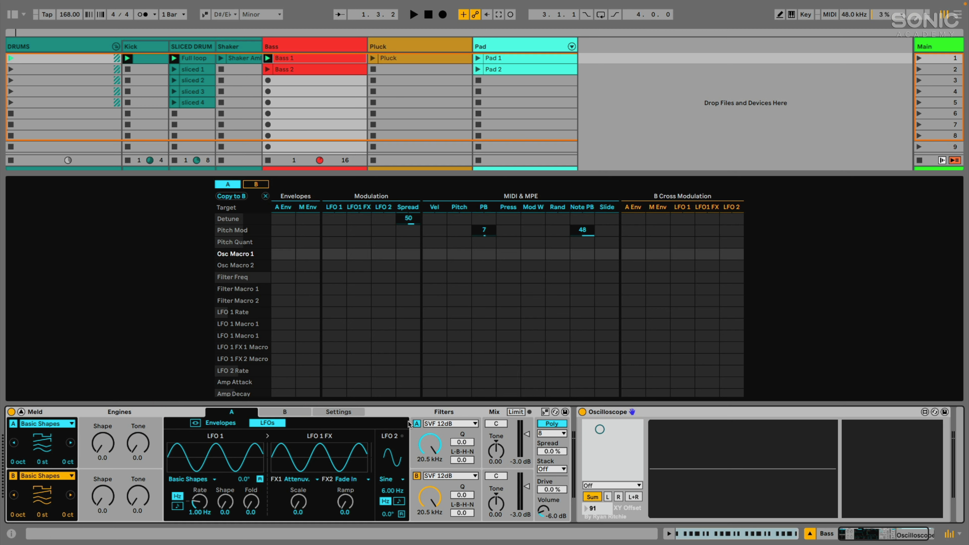
left_click(445, 424)
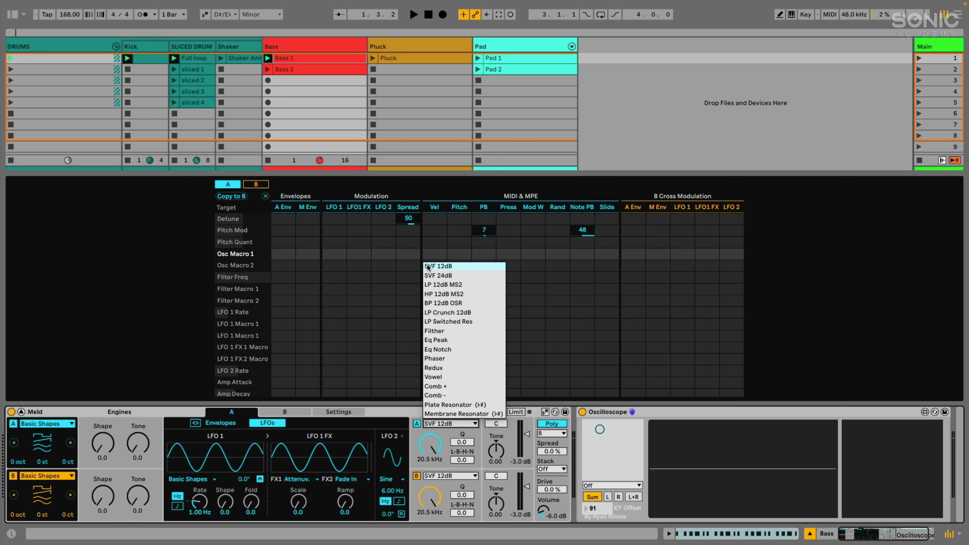
Keep filter A on SVF 12dB with morph 7.0, frequency 20.5 kHz, resonance 17.2.
left_click(410, 256)
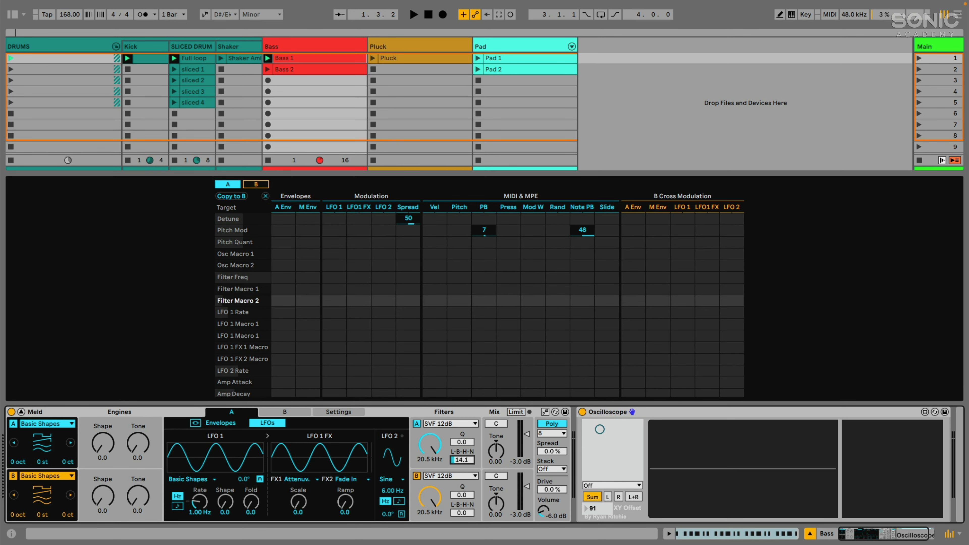
left_click_drag(462, 460, 429, 452)
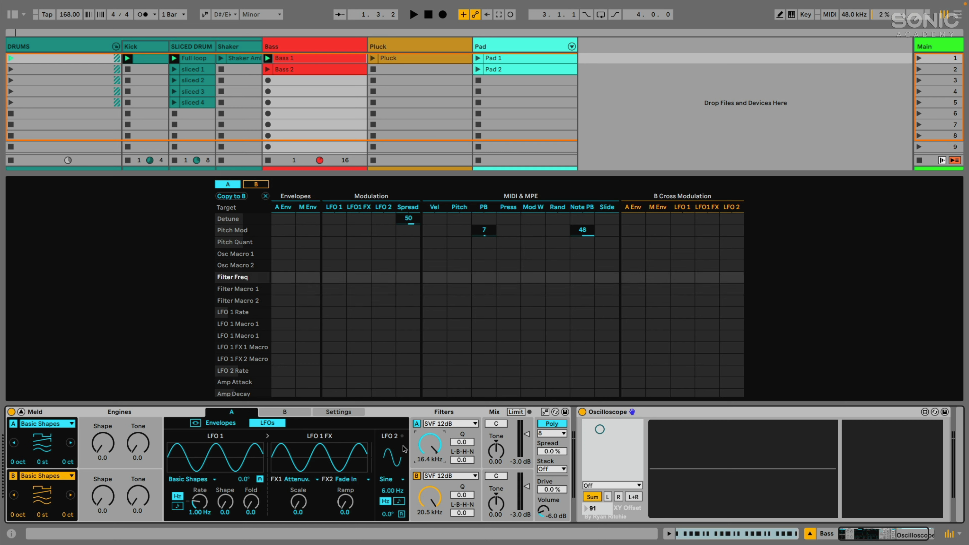
double_click(430, 448)
mouse_move(462, 442)
left_mouse_down()
mouse_move(461, 409)
mouse_move(462, 445)
left_mouse_up()
Try the Filther type on filter A, raising Drive to 68.0 then back to 0.0.
left_click(461, 422)
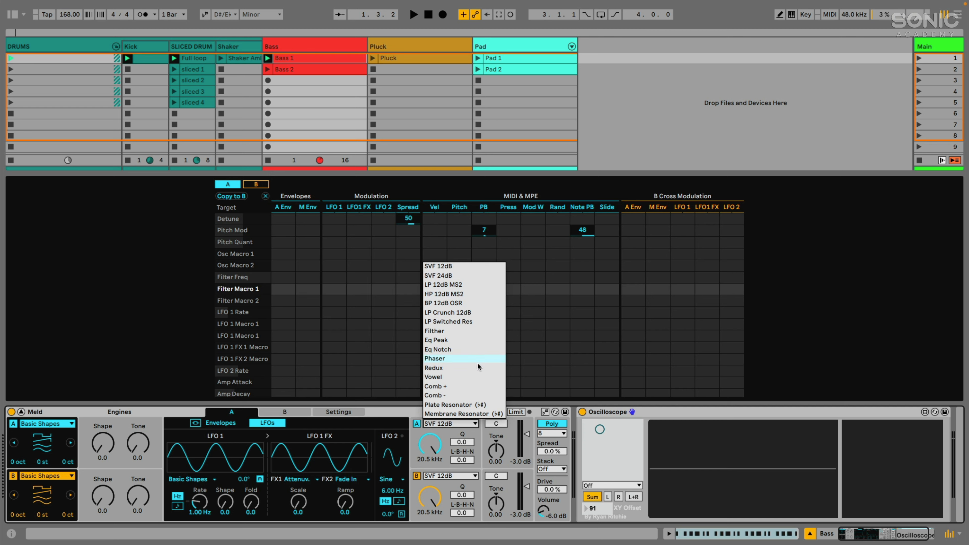
left_click(433, 330)
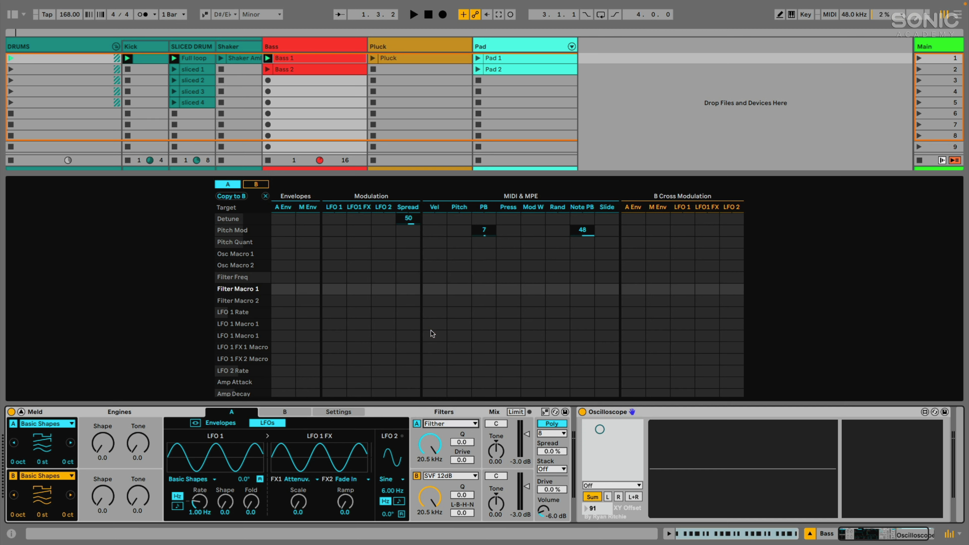
mouse_move(430, 443)
left_mouse_down()
mouse_move(430, 461)
mouse_move(430, 430)
left_mouse_up()
left_click_drag(465, 460, 466, 443)
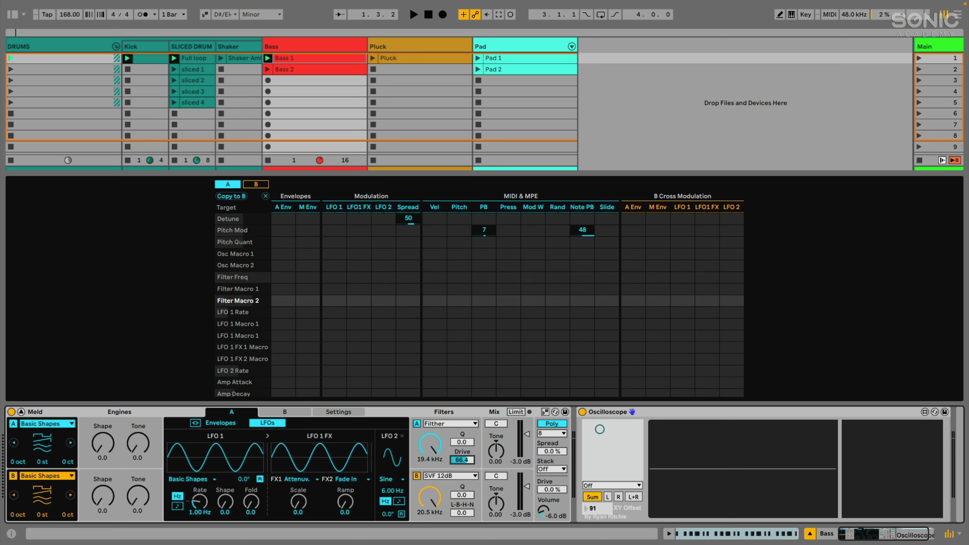
left_click_drag(465, 443, 438, 439)
Make filter A a Plate Resonator; set engine A to 19 dB, engine B to -8.1 dB.
left_click(450, 423)
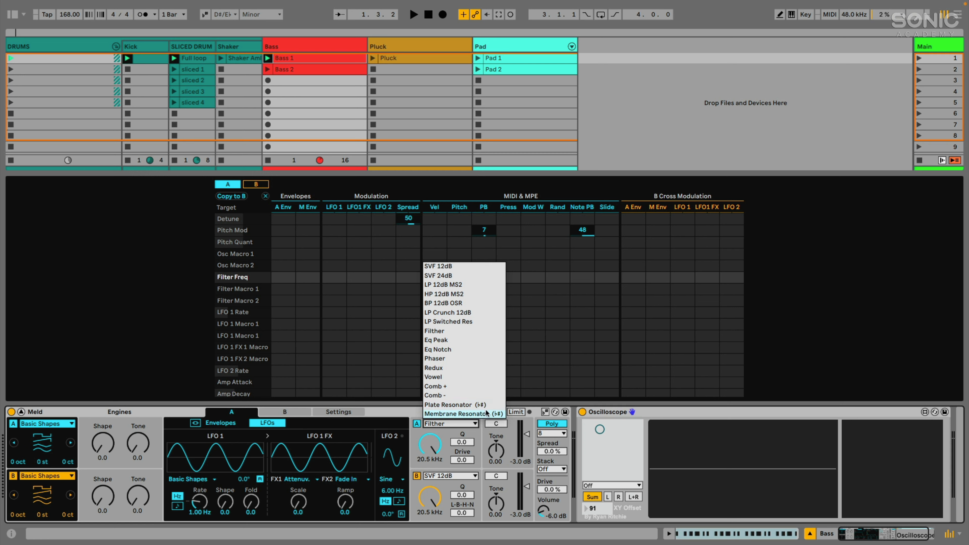
left_click(476, 405)
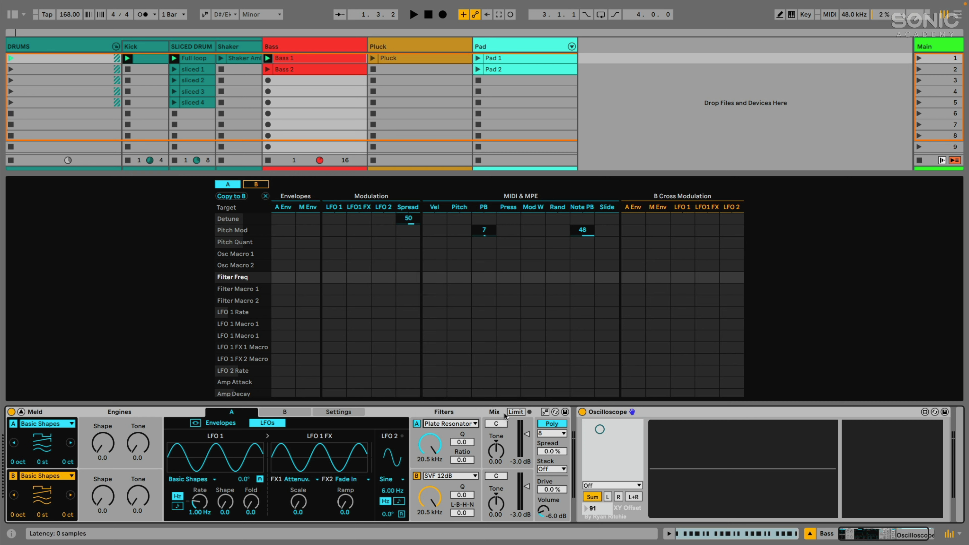
left_click(545, 412)
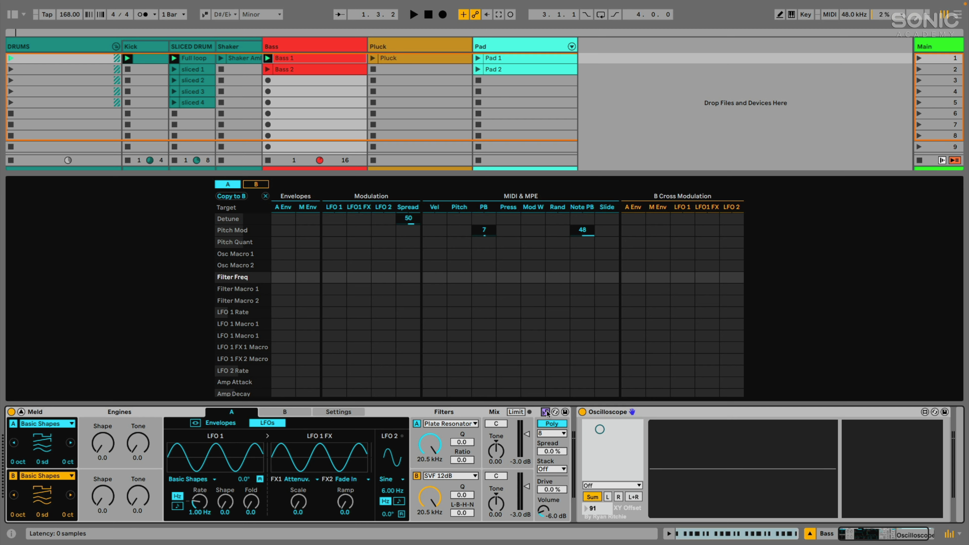
left_click(469, 424)
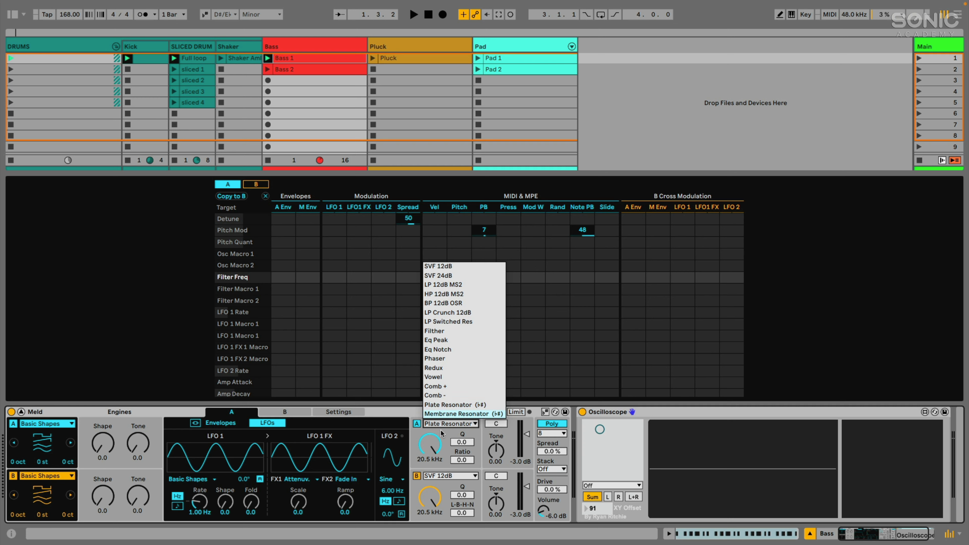
left_click(427, 452)
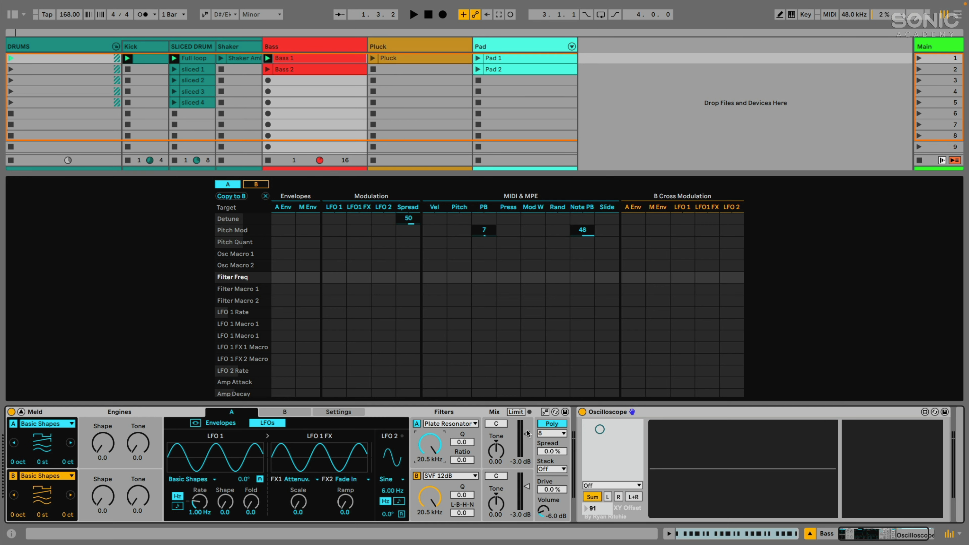
left_click_drag(528, 433, 527, 424)
left_click_drag(529, 486, 499, 450)
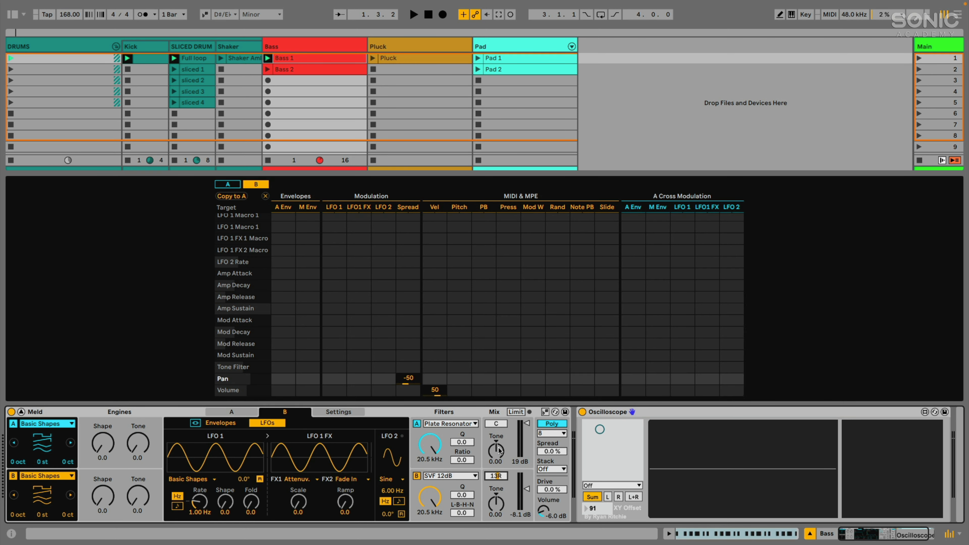
Centre engine B's pan and turn engine A's Shape up to 100.0.
double_click(495, 479)
left_click(15, 462)
left_click_drag(103, 443, 103, 381)
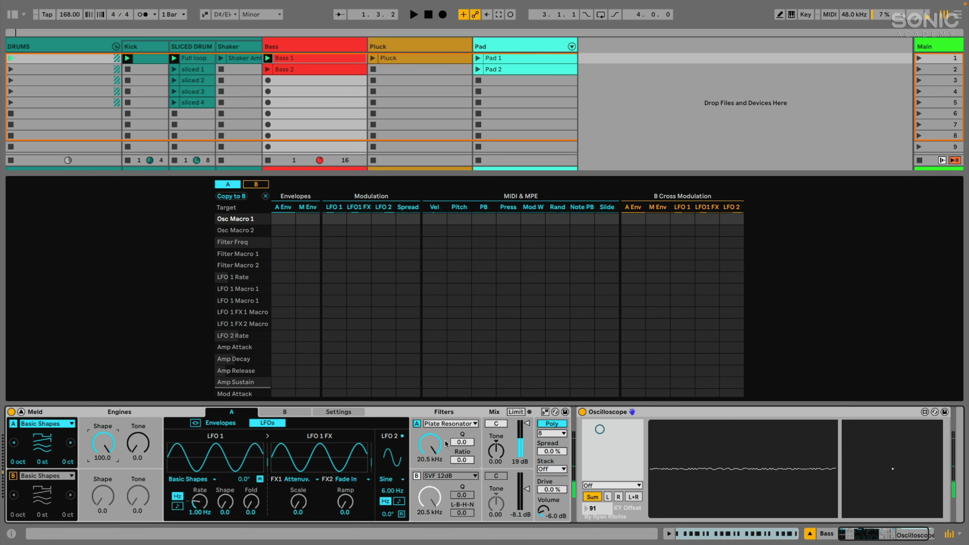
Return filter A to SVF 12dB and set engine A's volume to -3.6 dB.
left_click(430, 444)
left_click(437, 426)
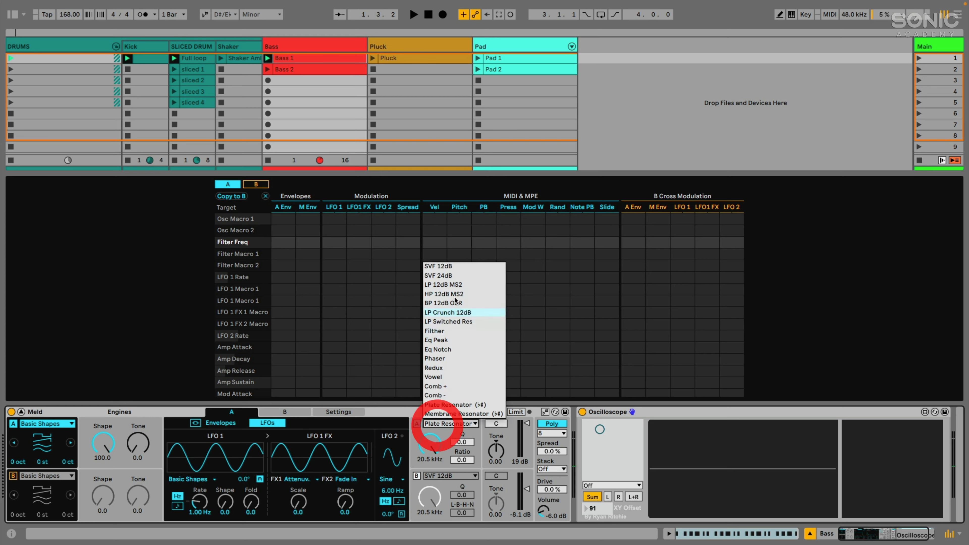
left_click(449, 267)
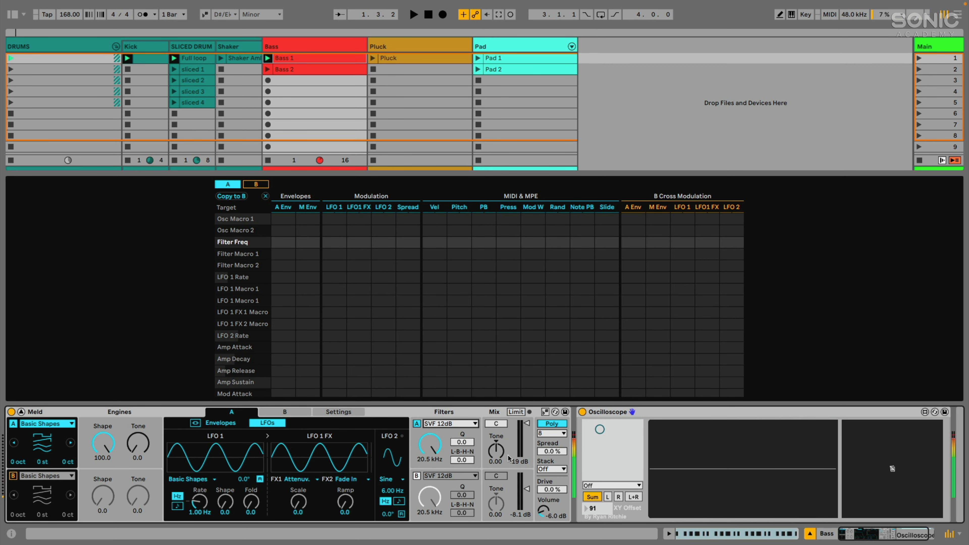
left_click(525, 428)
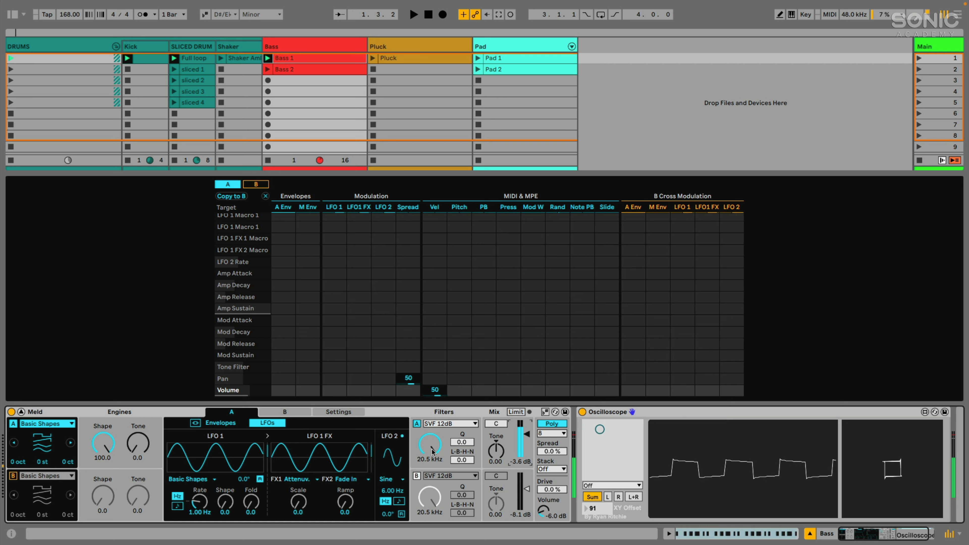
Audition darker Tone values on engine A, down to -0.30, then reset Tone to 0.00.
left_click_drag(496, 450, 496, 455)
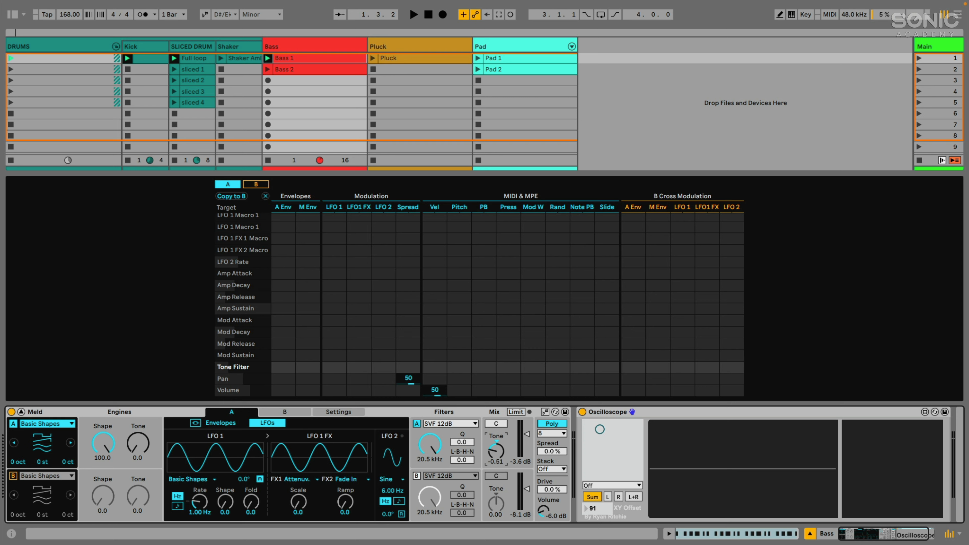
left_click_drag(494, 446, 495, 433)
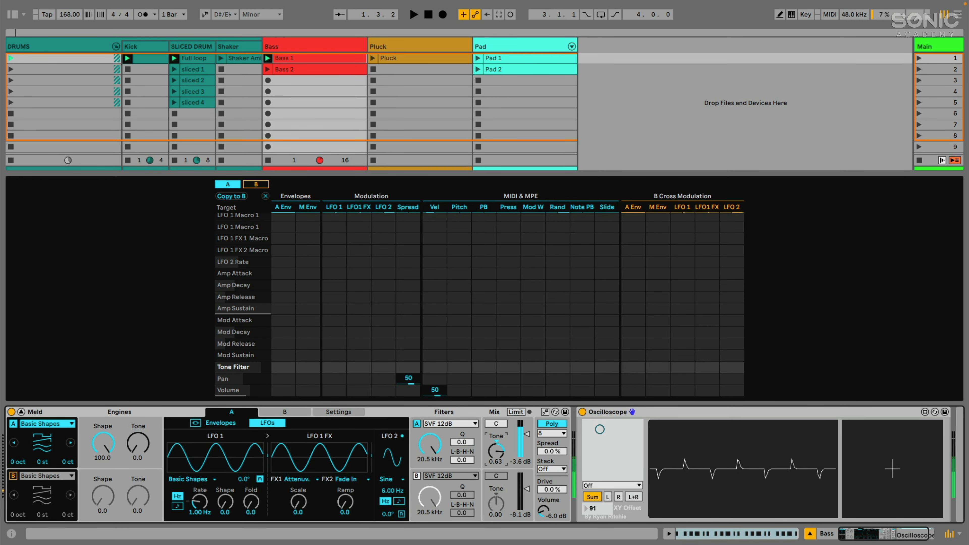
left_click_drag(494, 432, 495, 460)
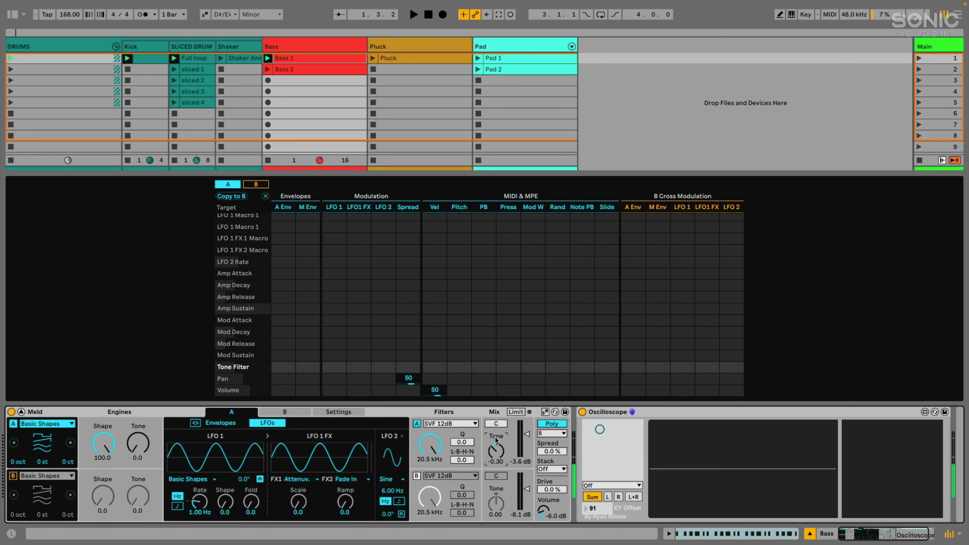
left_click(495, 439)
left_click(495, 439)
double_click(497, 440)
Try Mono and Legato voicing, settle on Poly with 8 voices and Spread 22%.
left_click(549, 425)
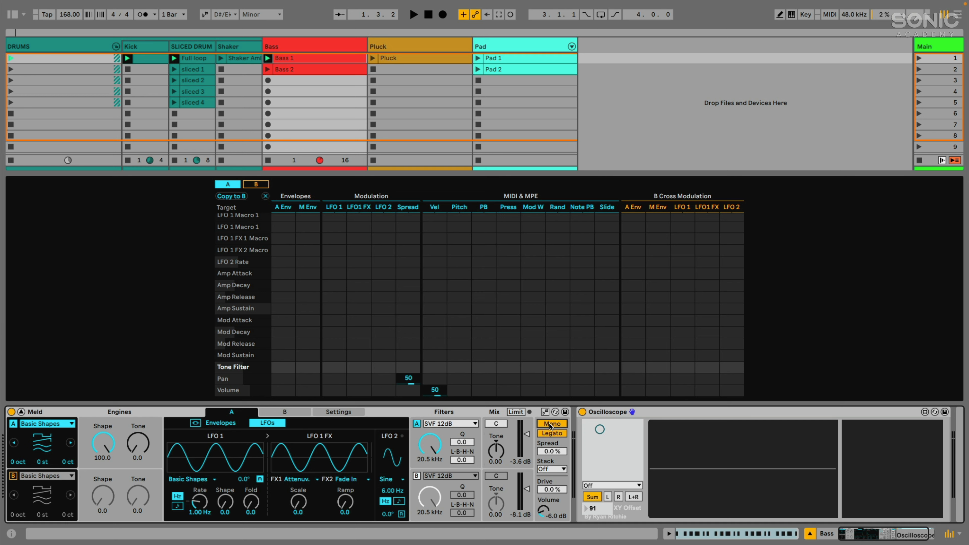
left_click(549, 425)
left_click(550, 425)
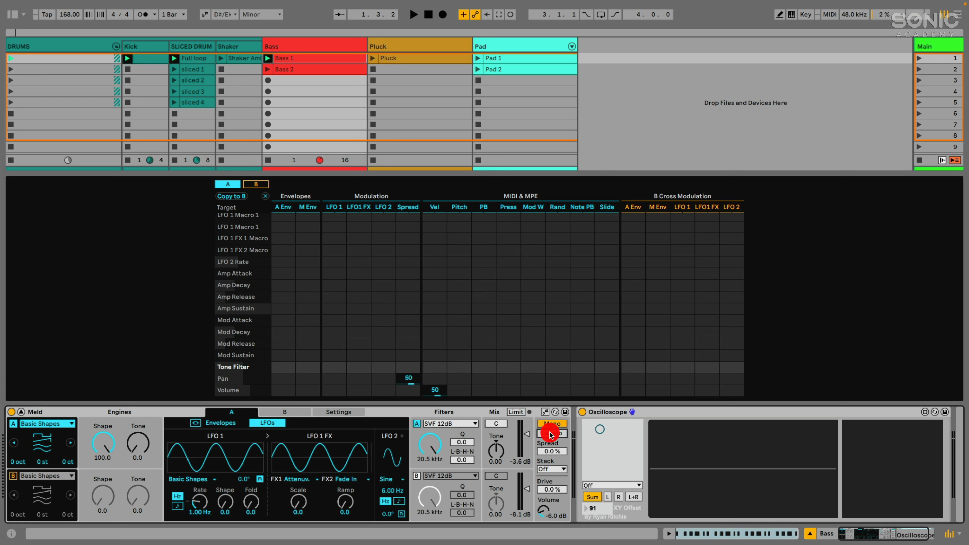
left_click(551, 423)
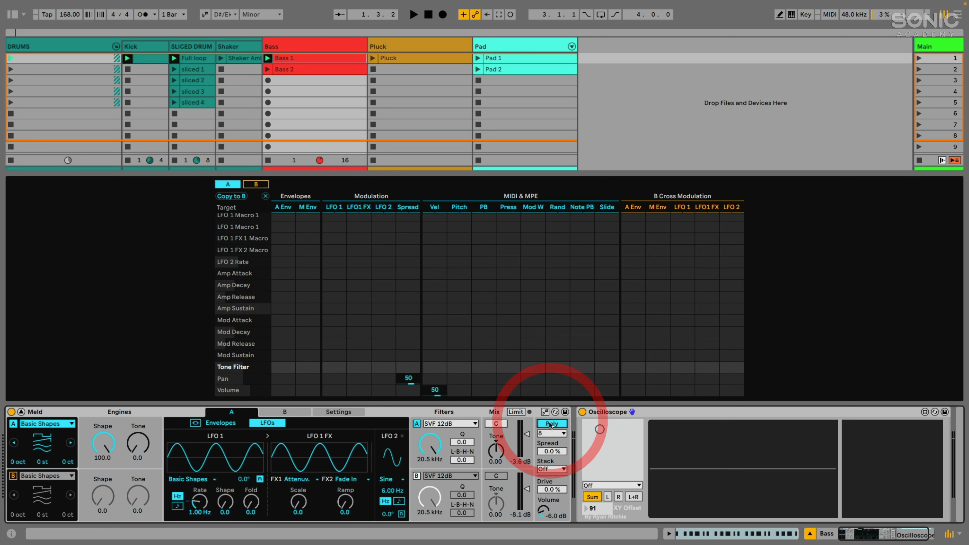
left_click(551, 433)
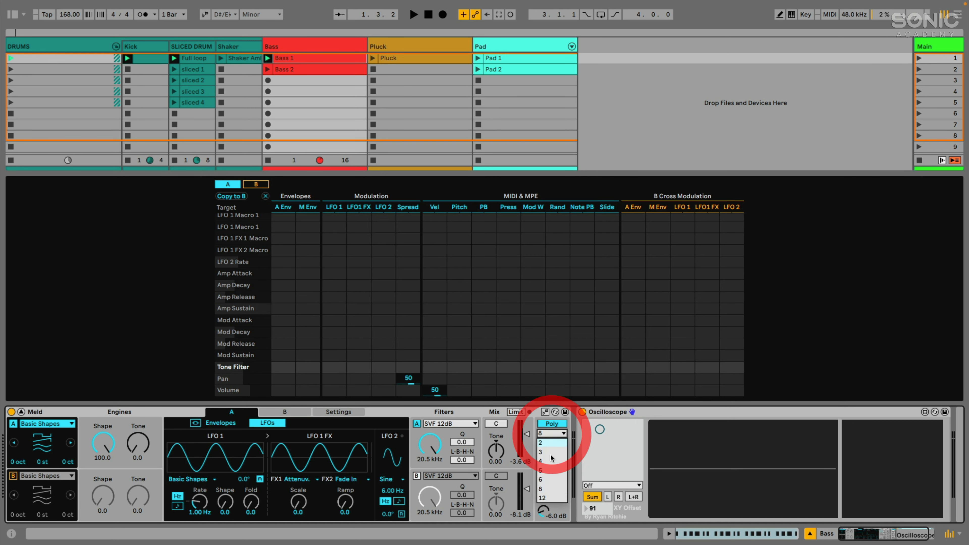
left_click(547, 487)
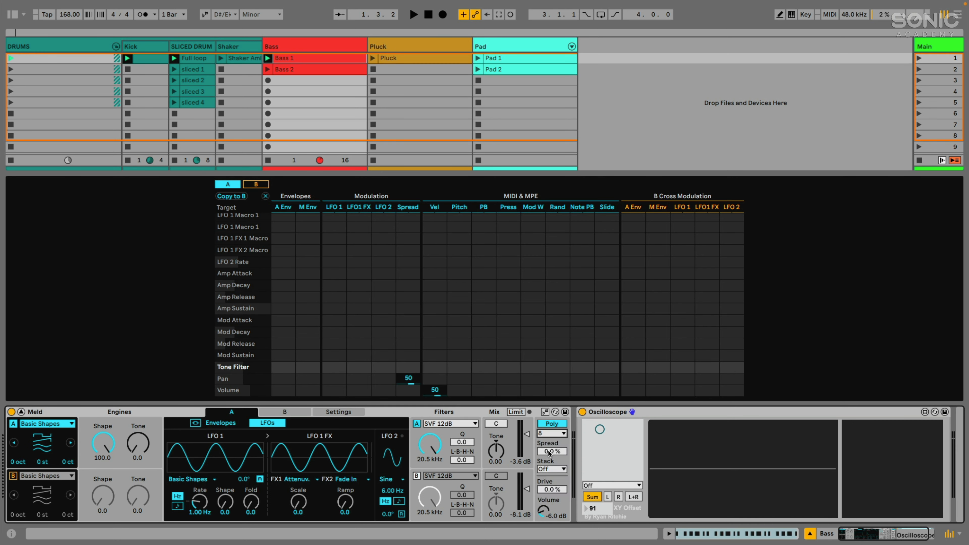
mouse_move(549, 452)
left_mouse_down()
mouse_move(549, 443)
mouse_move(548, 468)
left_mouse_up()
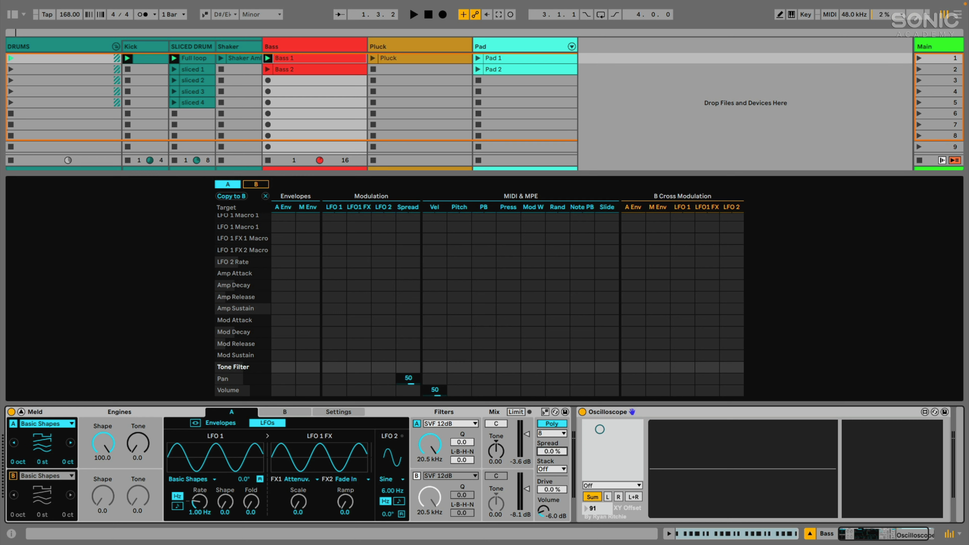
Try Stack values 2 and 3, settling on 2 voices per note, with Spread 16%.
left_click(550, 470)
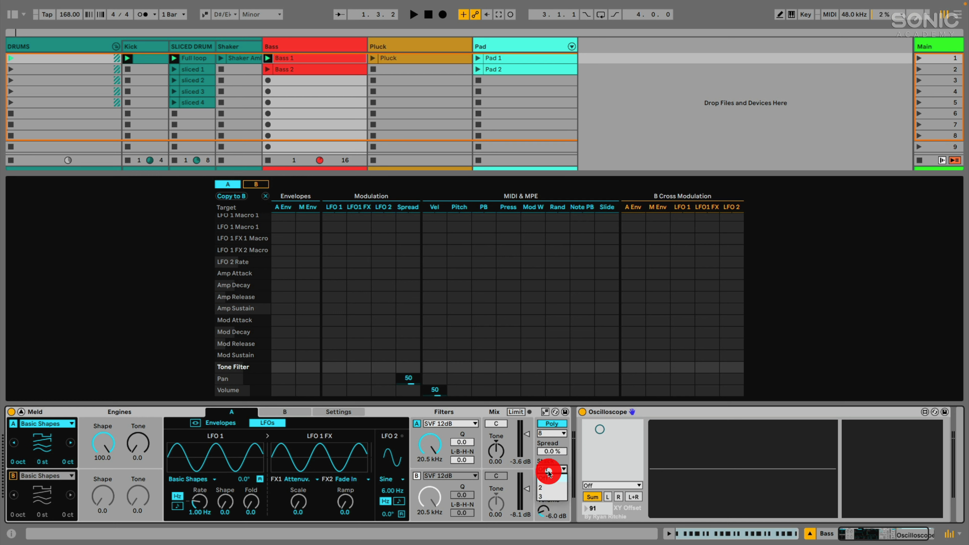
left_click(543, 490)
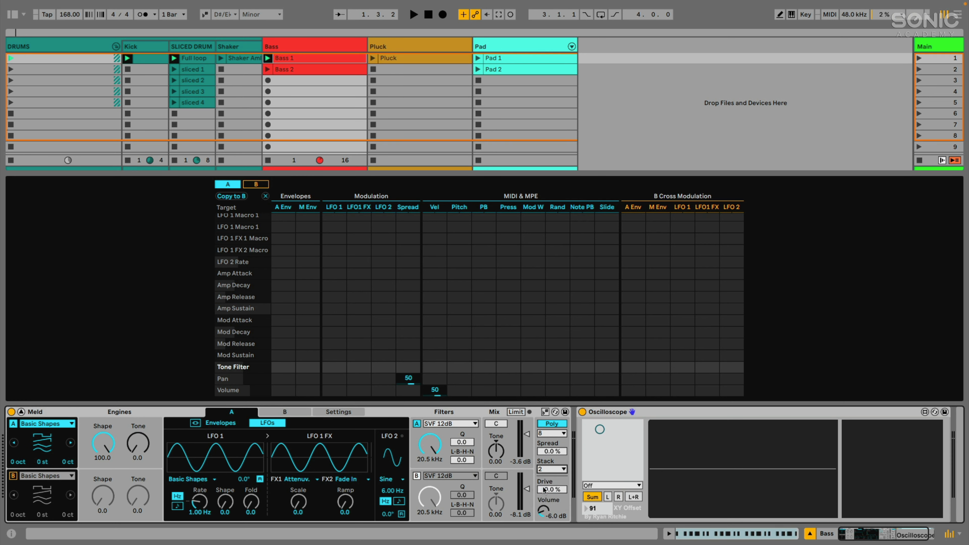
left_click(548, 468)
left_click(545, 498)
left_click(555, 470)
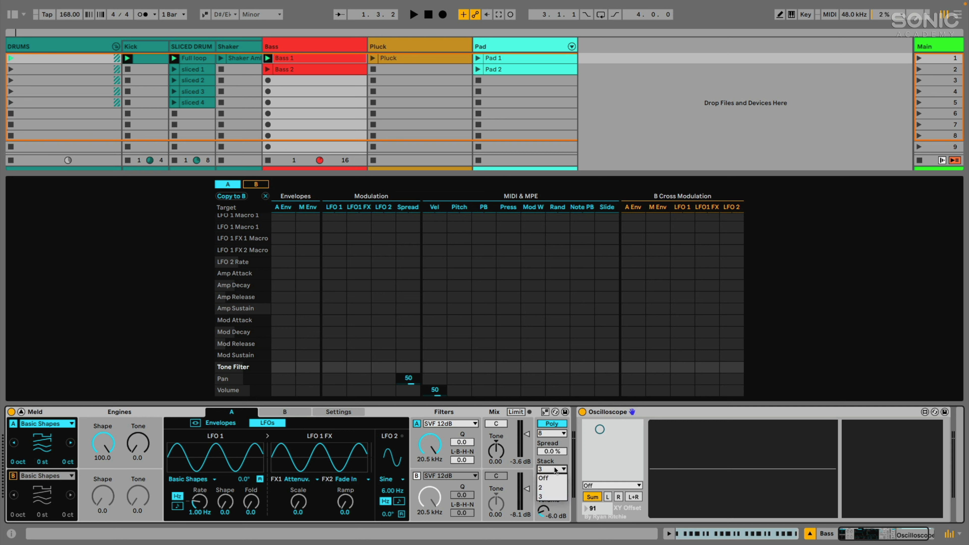
left_click(546, 487)
mouse_move(544, 456)
left_mouse_down()
mouse_move(544, 443)
mouse_move(544, 456)
left_mouse_up()
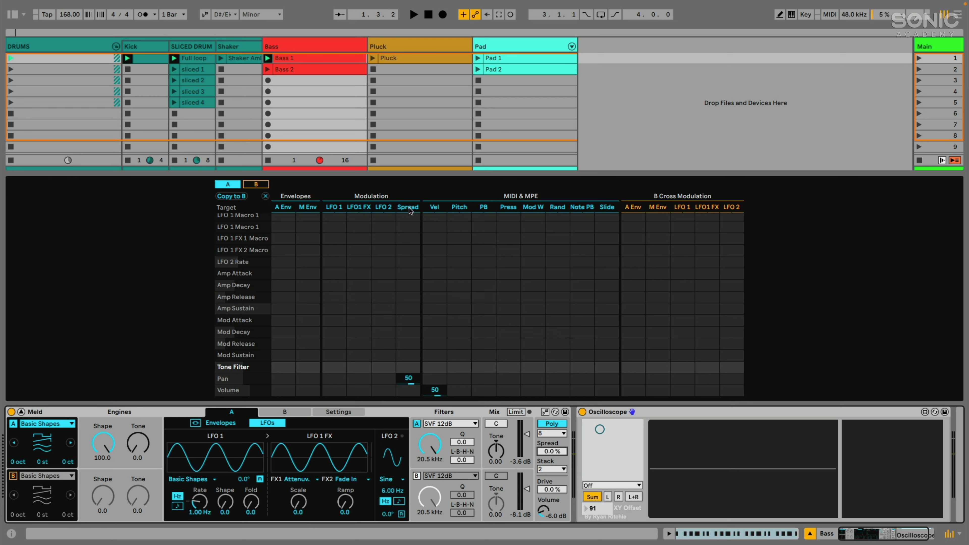
Set the Spread-to-Pan modulation amount in Meld's matrix to 50.
left_click(408, 250)
scroll(411, 288, "up", 5)
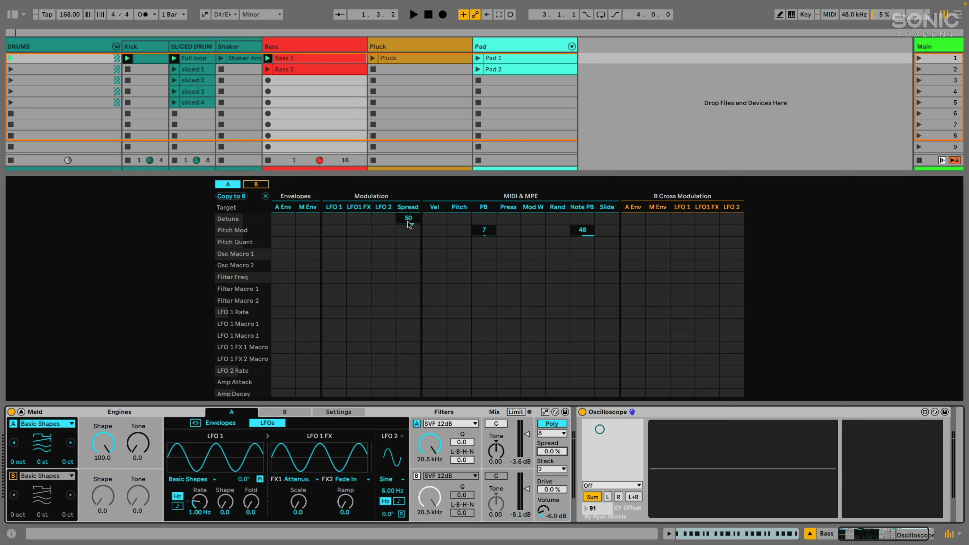
scroll(407, 248, "down", 5)
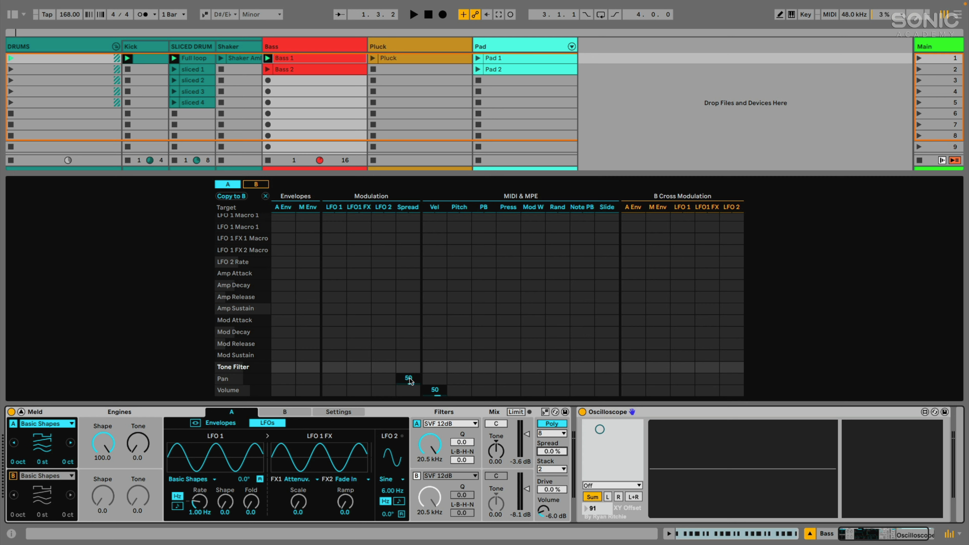
left_click_drag(409, 380, 409, 376)
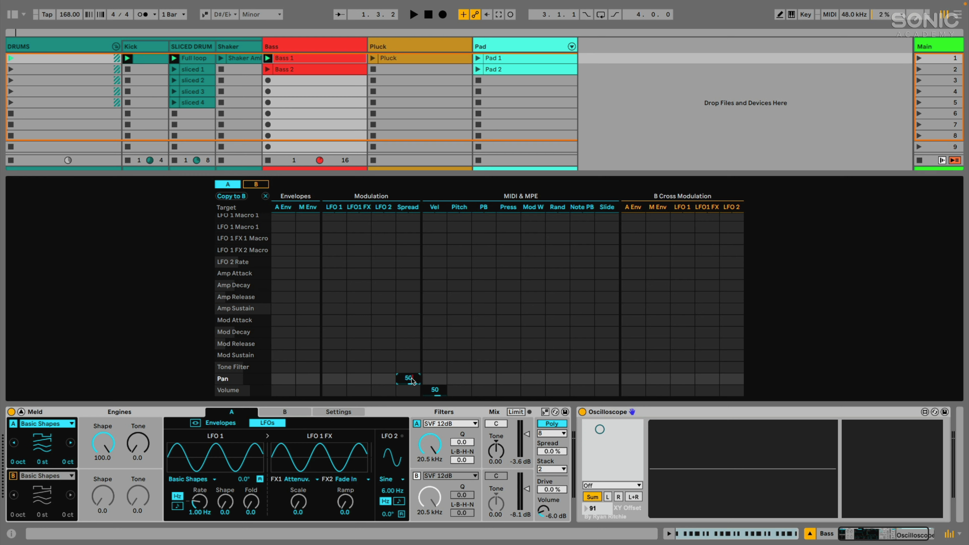
key("Return")
scroll(415, 340, "up", 5)
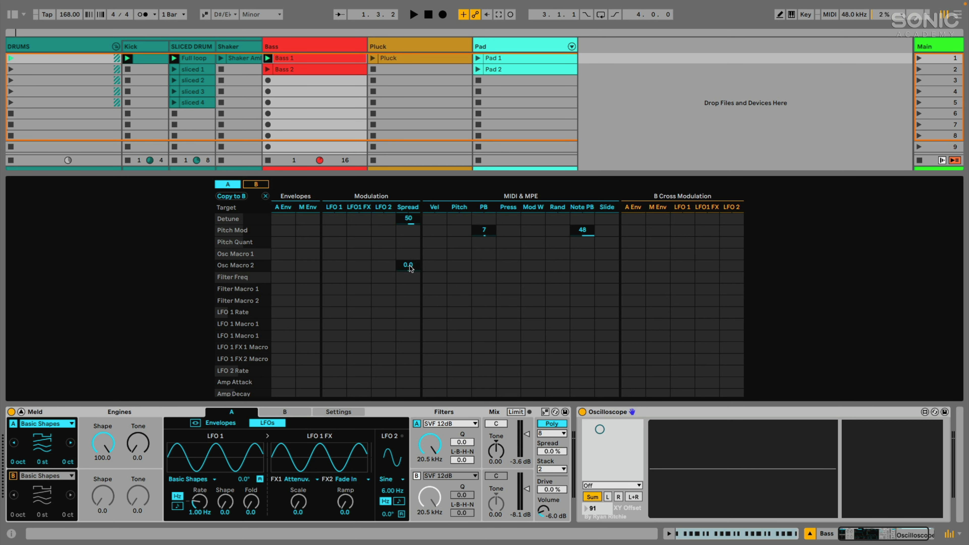
scroll(409, 265, "down", 3)
left_click_drag(408, 378, 408, 342)
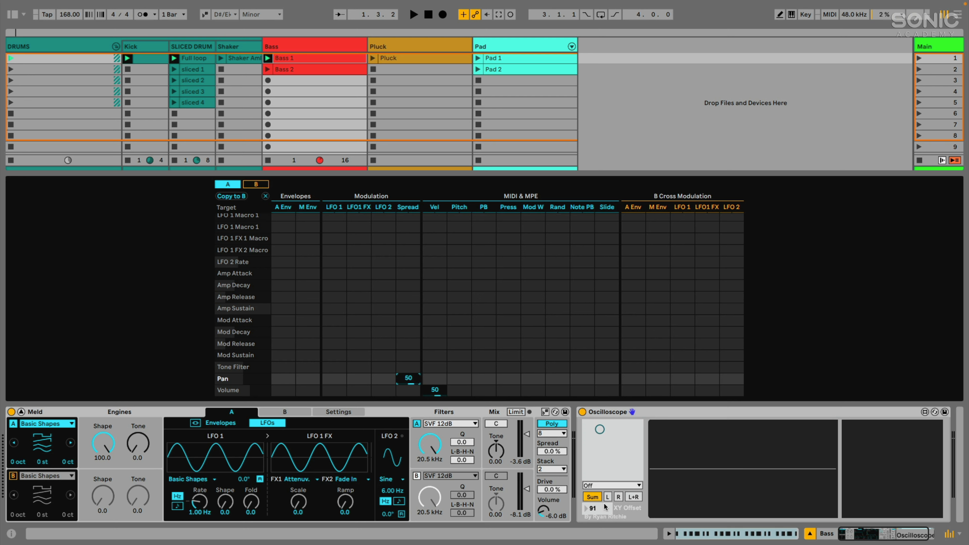
Raise Meld's Drive to 30% and leave the output limiter off.
left_click_drag(548, 491, 548, 488)
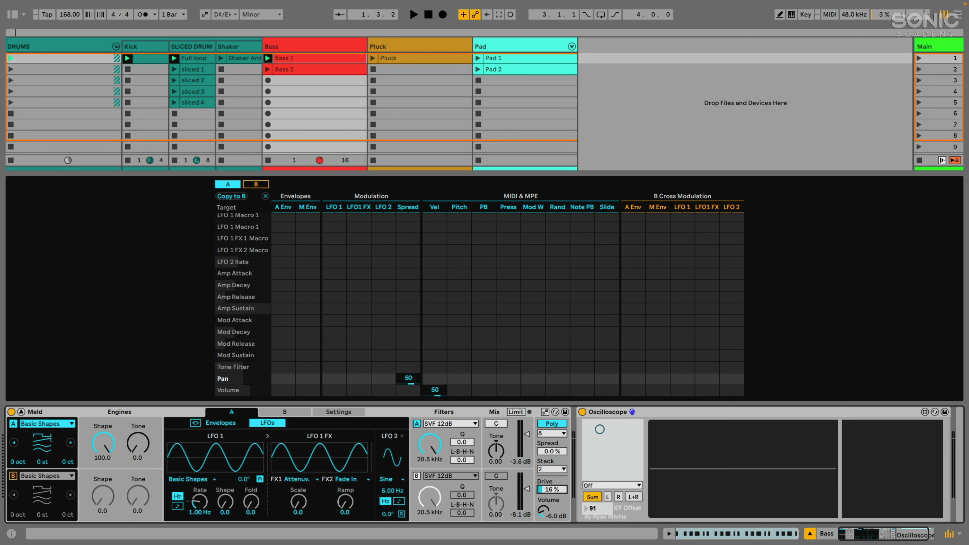
left_click(515, 412)
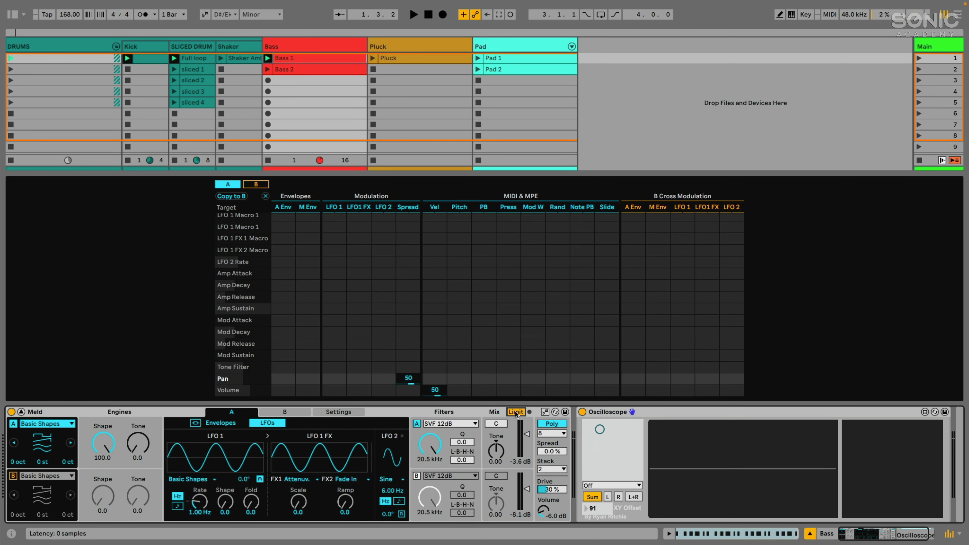
left_click(515, 412)
left_click(138, 411)
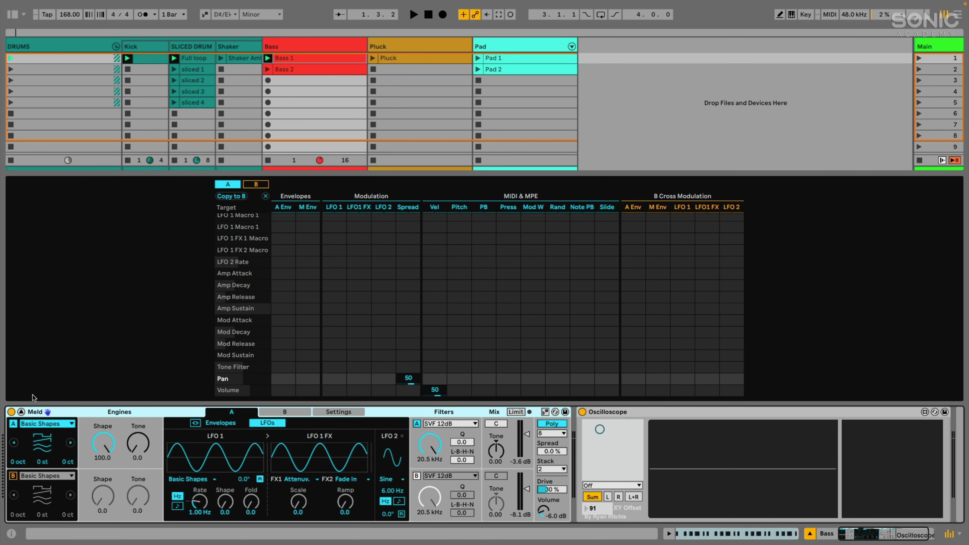
Show the mixer instead of the matrix, preview the Bass 1 clip, and solo the Bass track.
left_click(21, 412)
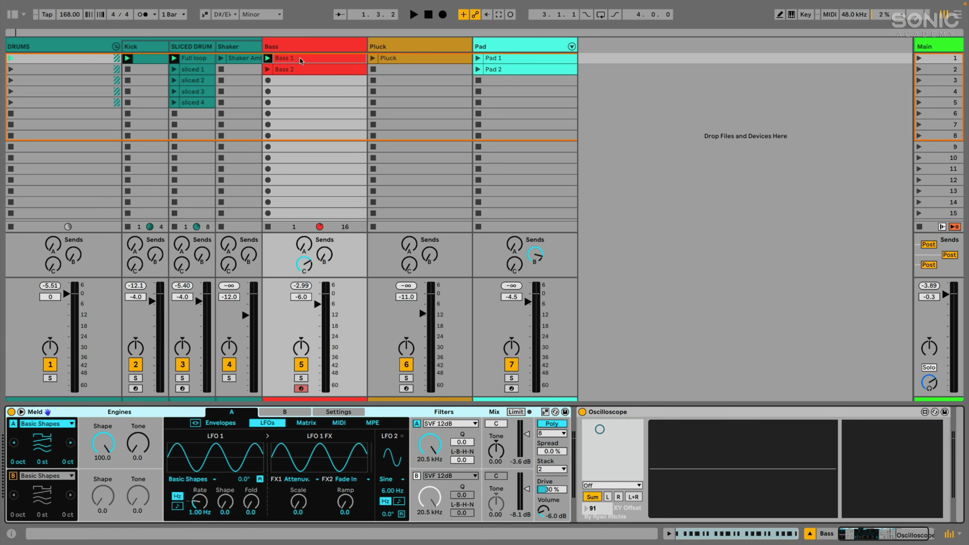
key("space")
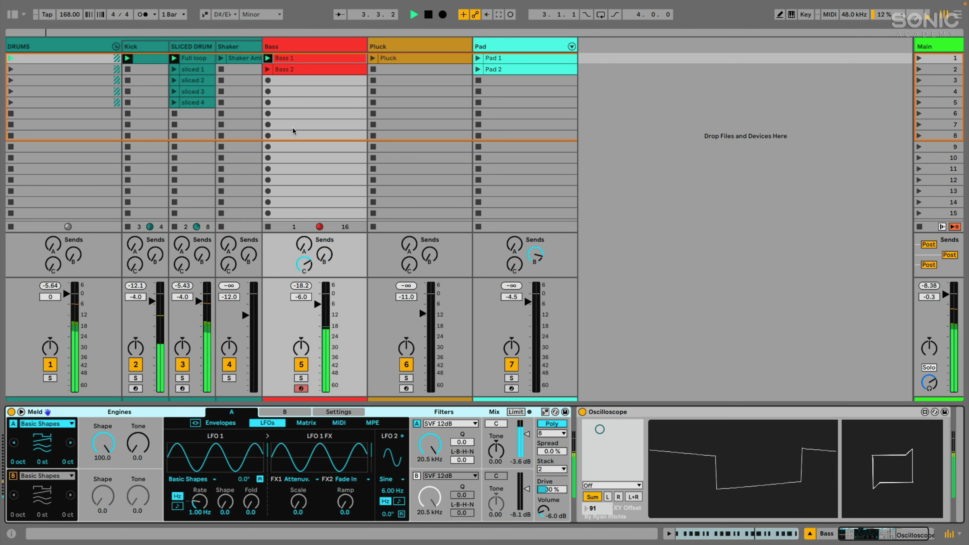
key("space")
left_click(289, 57)
left_click(301, 378)
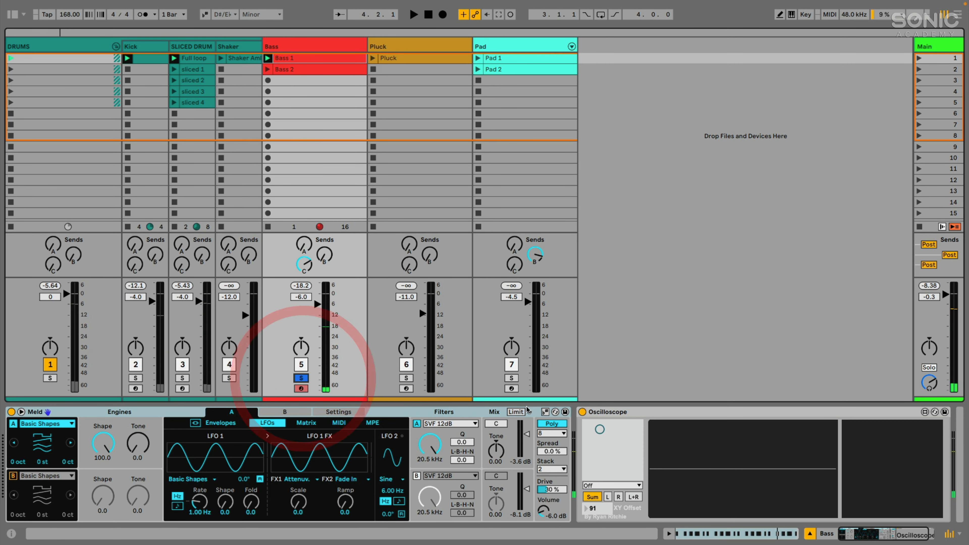
Hot-swap Meld to reload its default preset and close the browser.
left_click(555, 411)
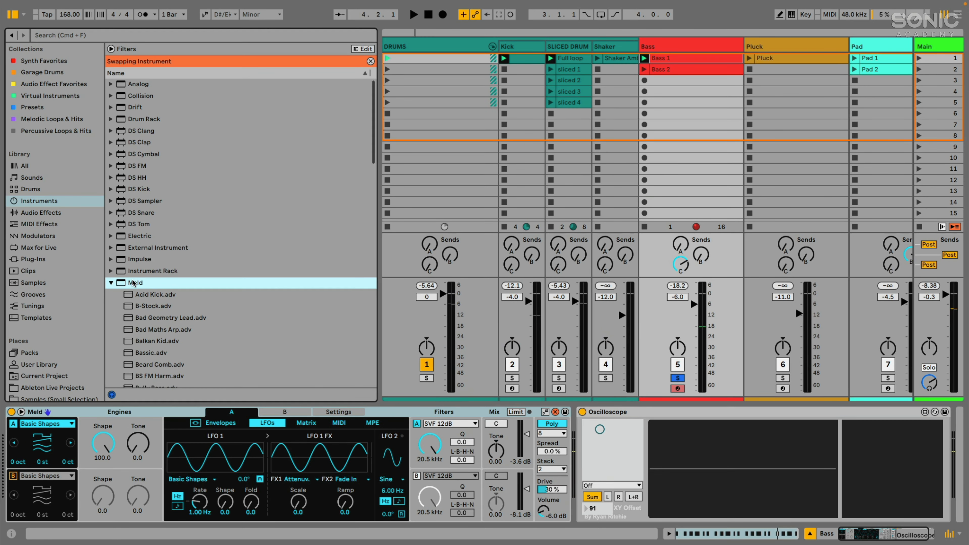
left_click(131, 282)
left_click(12, 14)
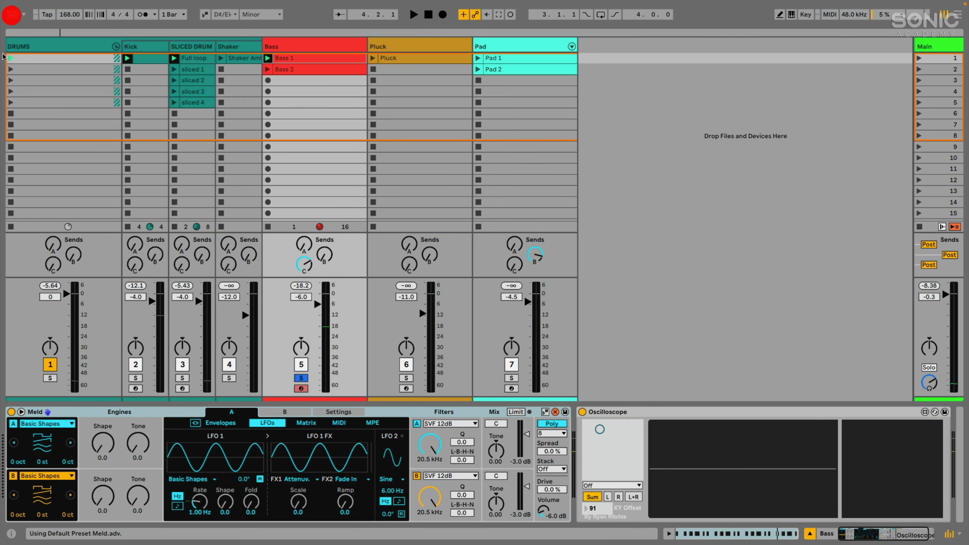
left_click(556, 412)
key("space")
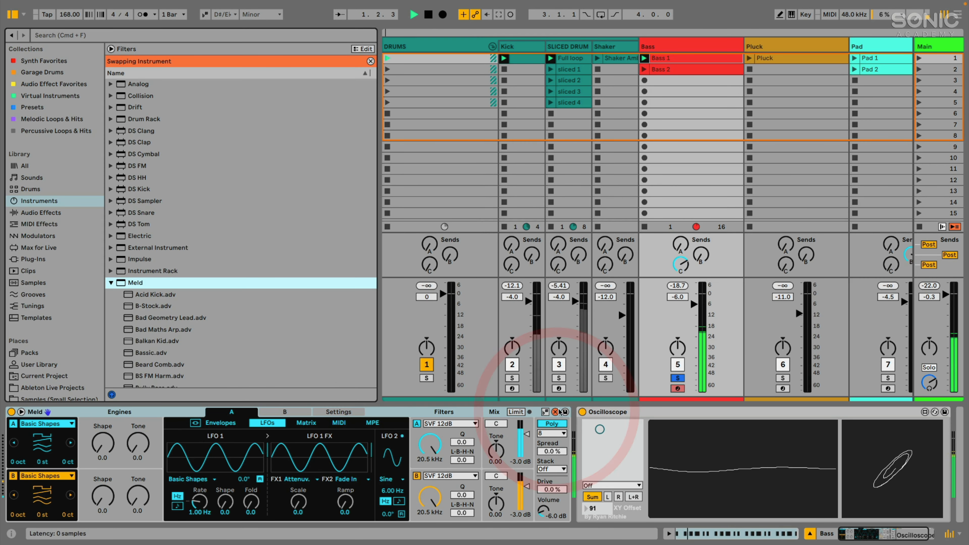
left_click(555, 413)
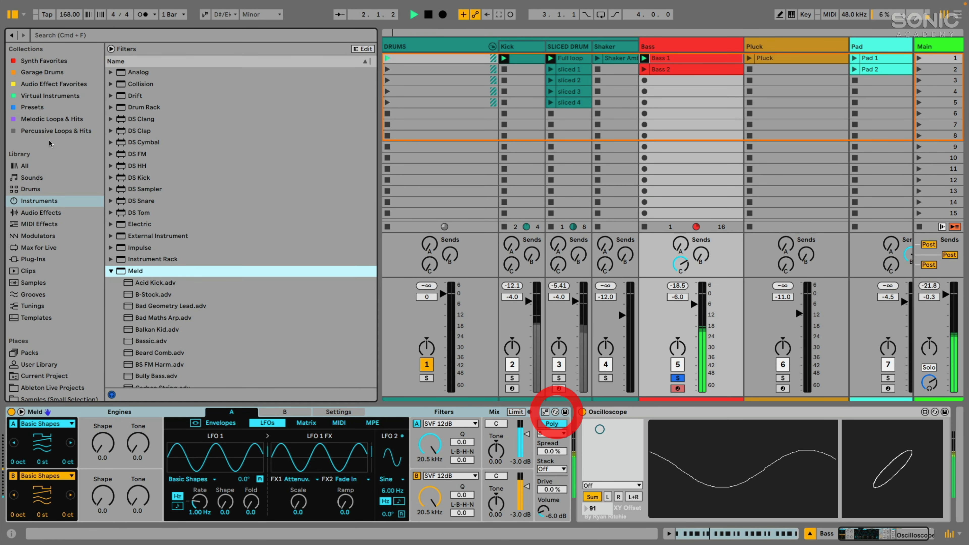
left_click(12, 14)
left_click(46, 423)
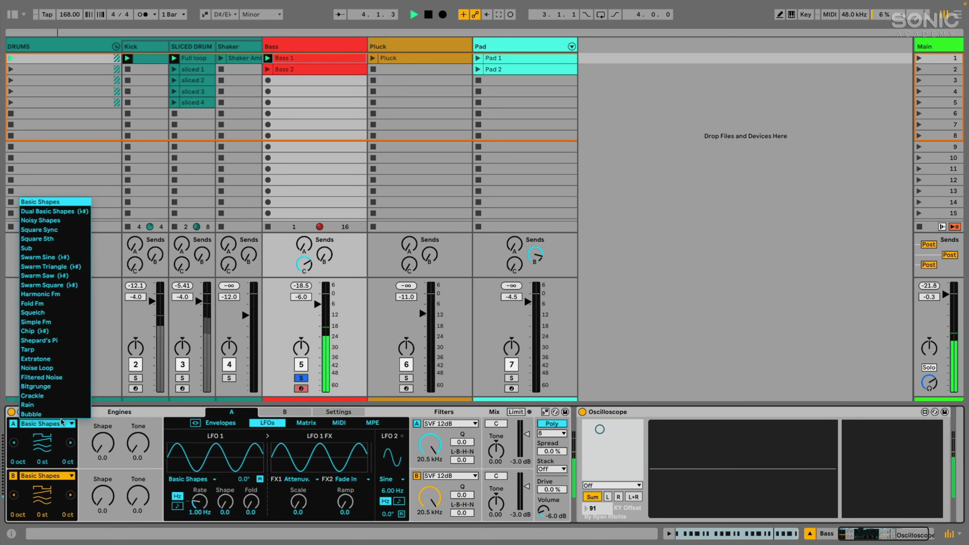
Switch Engine A's oscillator to Harmonic Fm and experiment with its Amount.
left_click(41, 294)
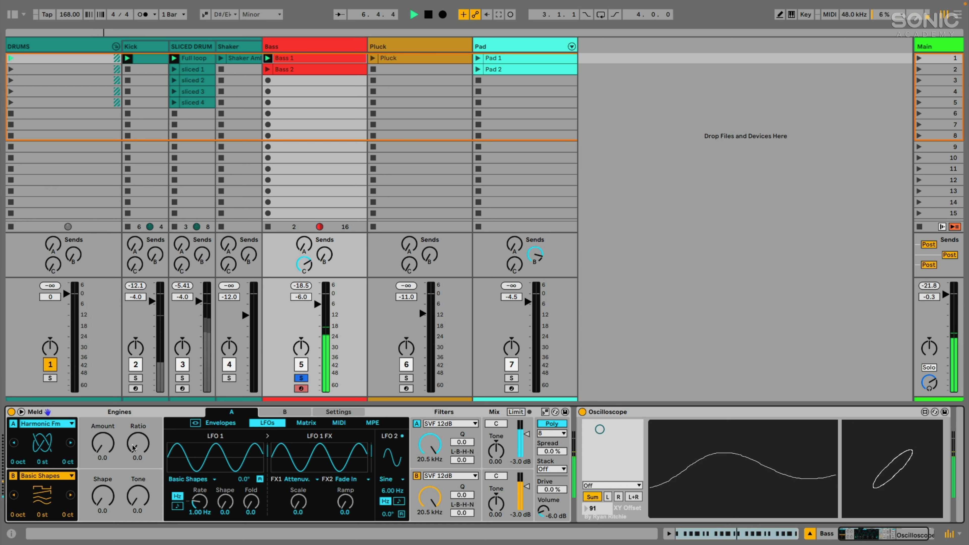
left_click_drag(102, 444, 102, 417)
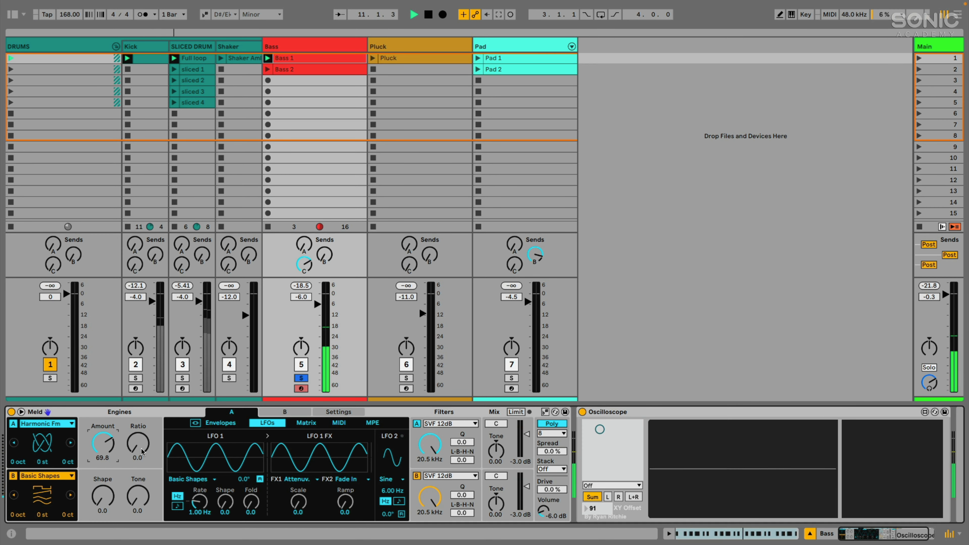
key("space")
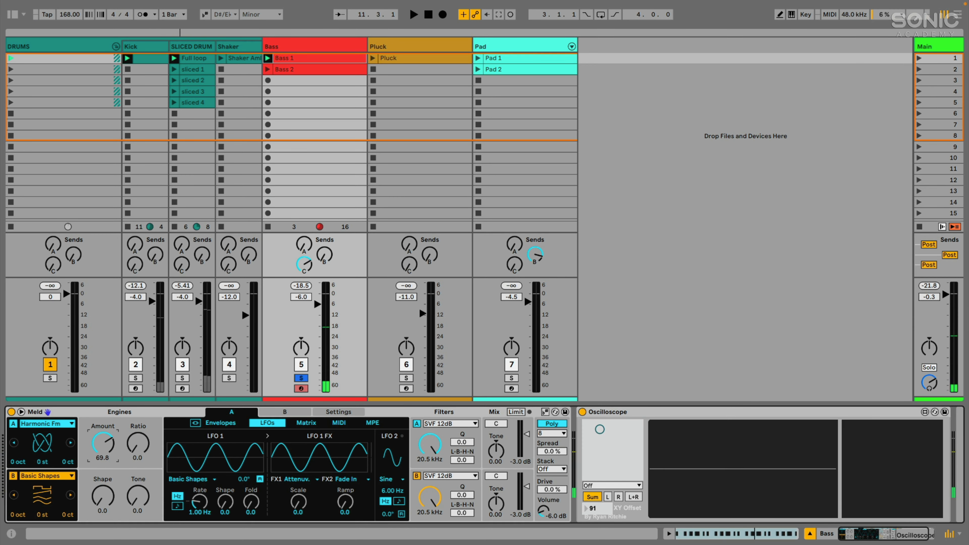
left_click_drag(103, 444, 103, 443)
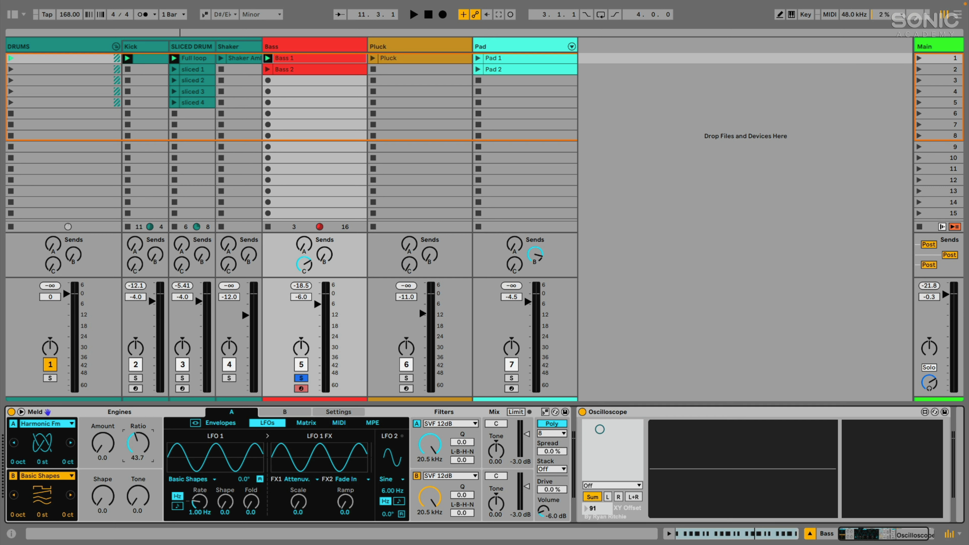
key("space")
mouse_move(124, 444)
left_mouse_down()
mouse_move(124, 415)
mouse_move(134, 446)
left_mouse_up()
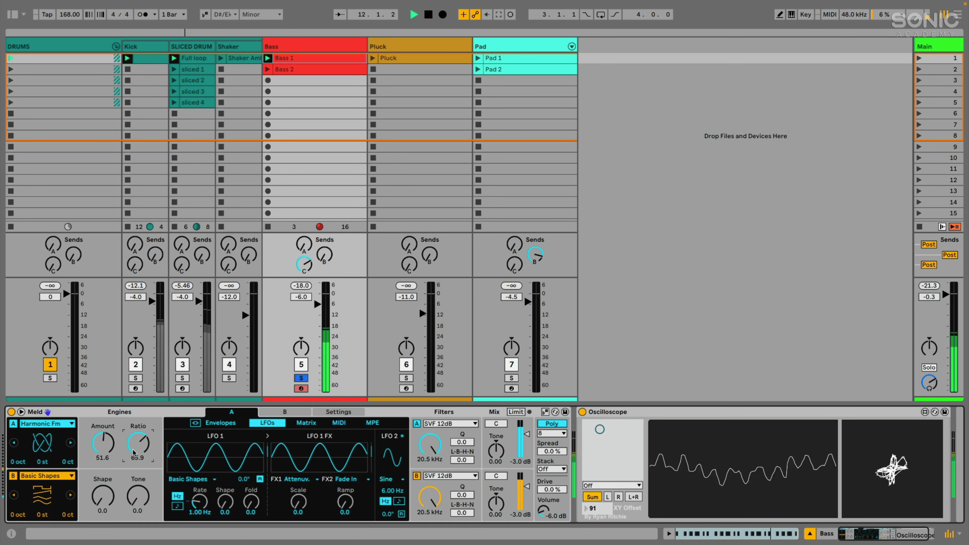
Set Engine A's Ratio to 70 and reopen the modulation matrix.
type("70")
key("Return")
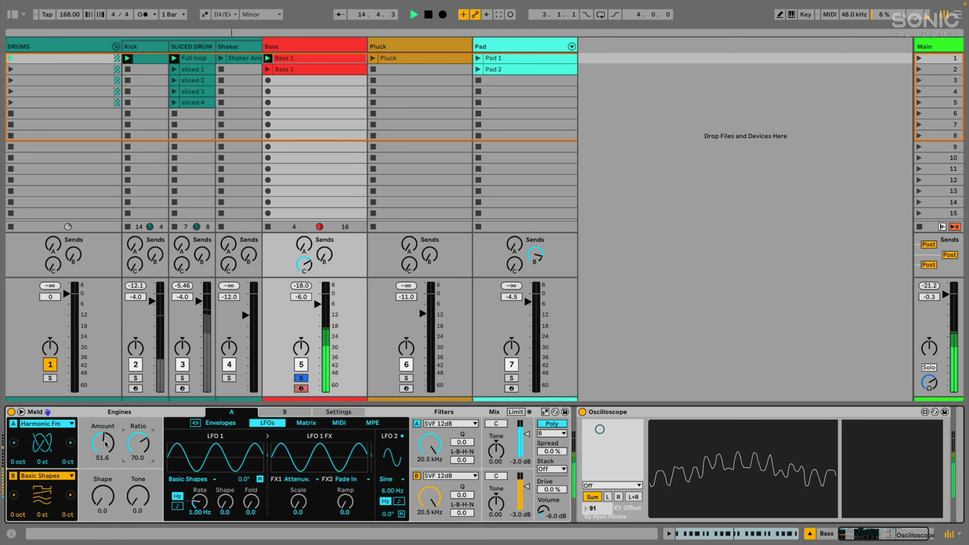
left_click_drag(106, 444, 106, 458)
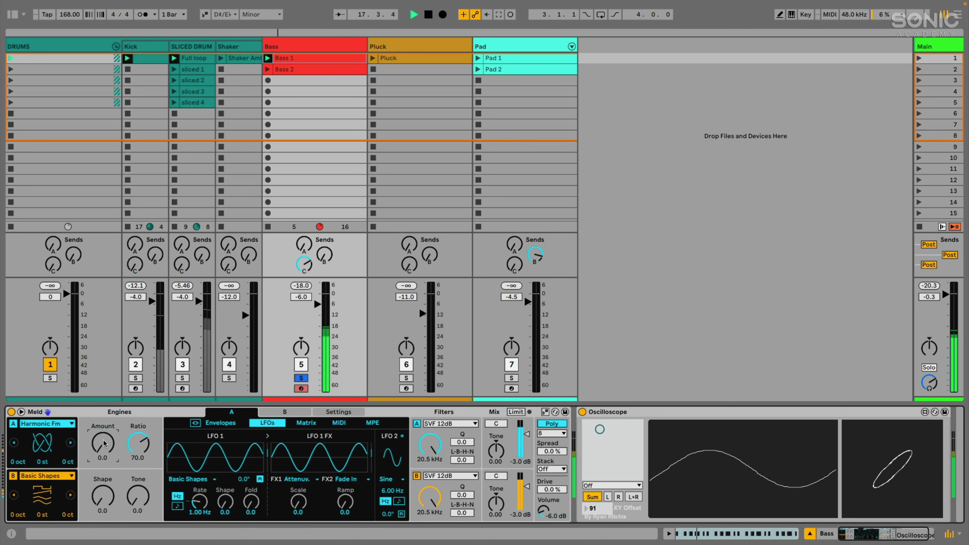
left_click(21, 412)
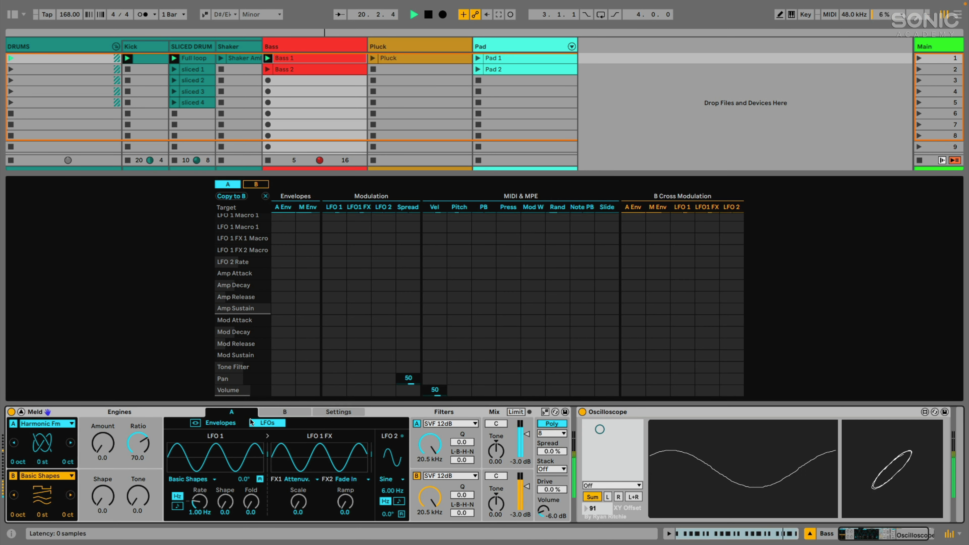
Show the amp and modulation envelopes and bring Osc Macro 1 into view in the matrix.
left_click(220, 423)
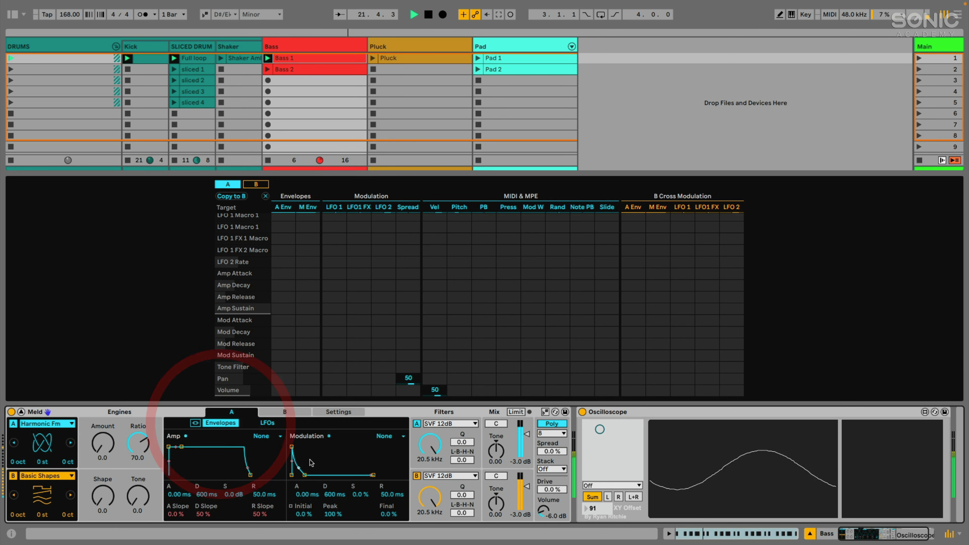
key("space")
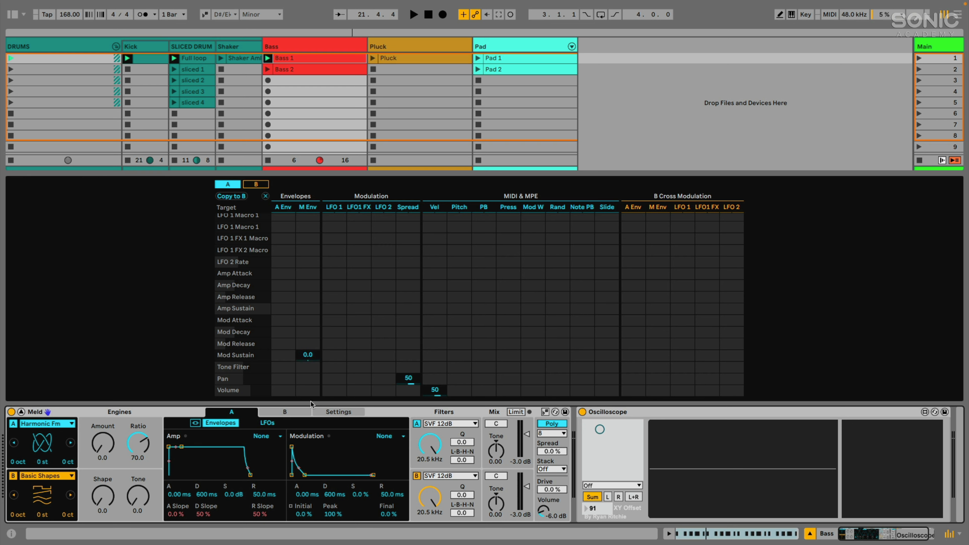
left_click(102, 444)
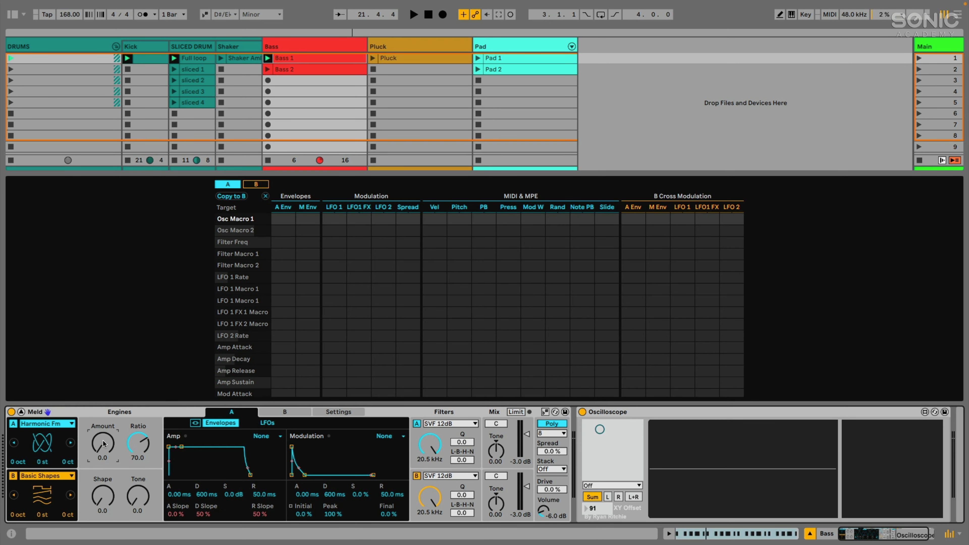
left_click(41, 427)
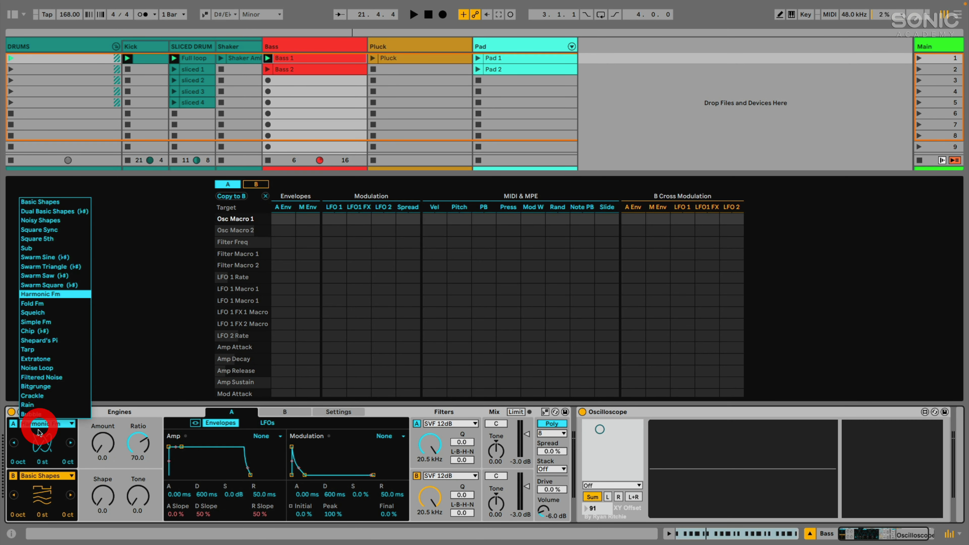
left_click(99, 432)
left_click_drag(99, 449, 99, 439)
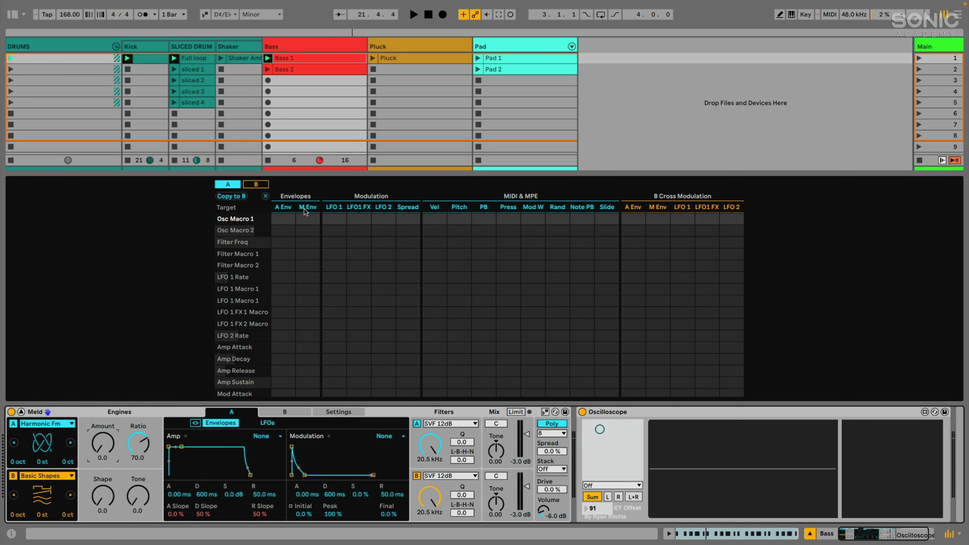
key("space")
Route M Env to Osc Macro 1 at 25 and shorten the modulation envelope decay.
left_click_drag(310, 221, 310, 209)
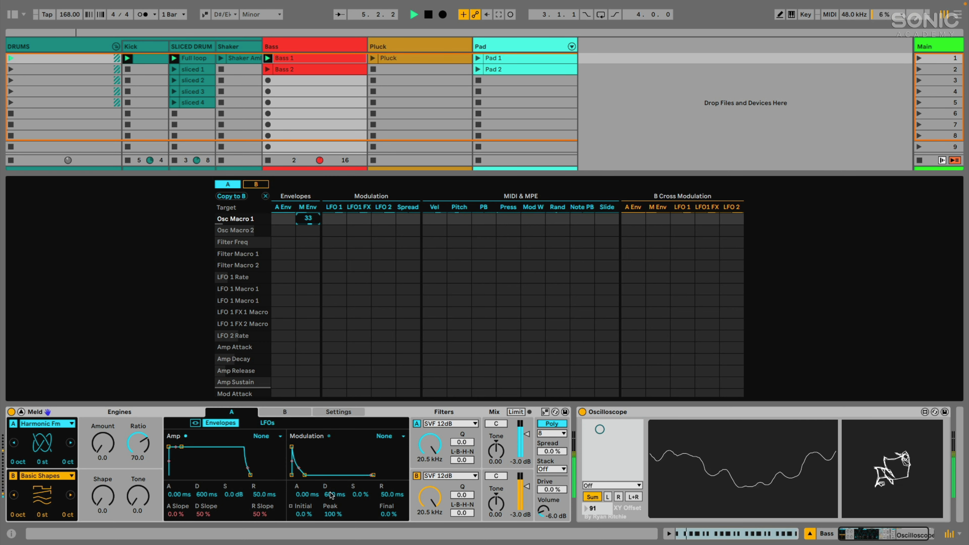
left_click_drag(330, 494, 331, 508)
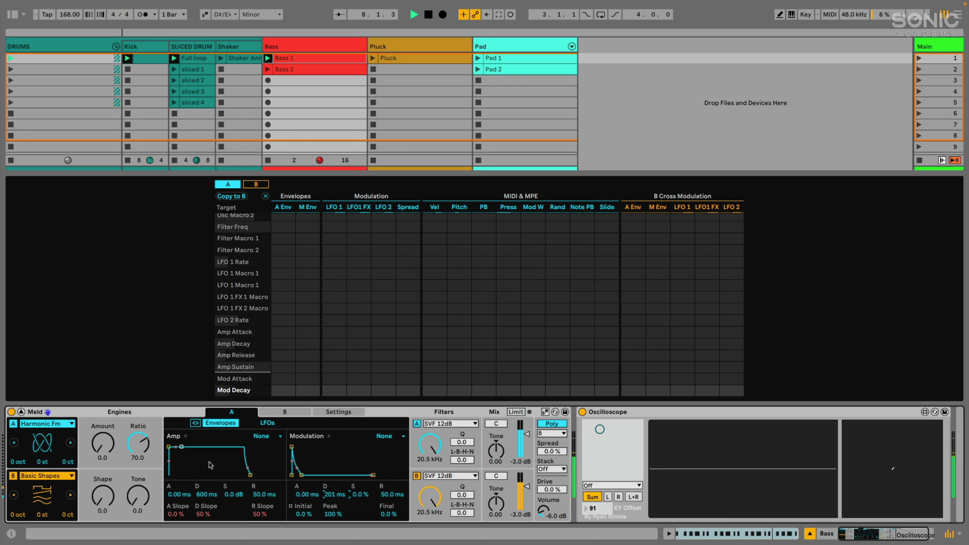
scroll(309, 262, "up", 4)
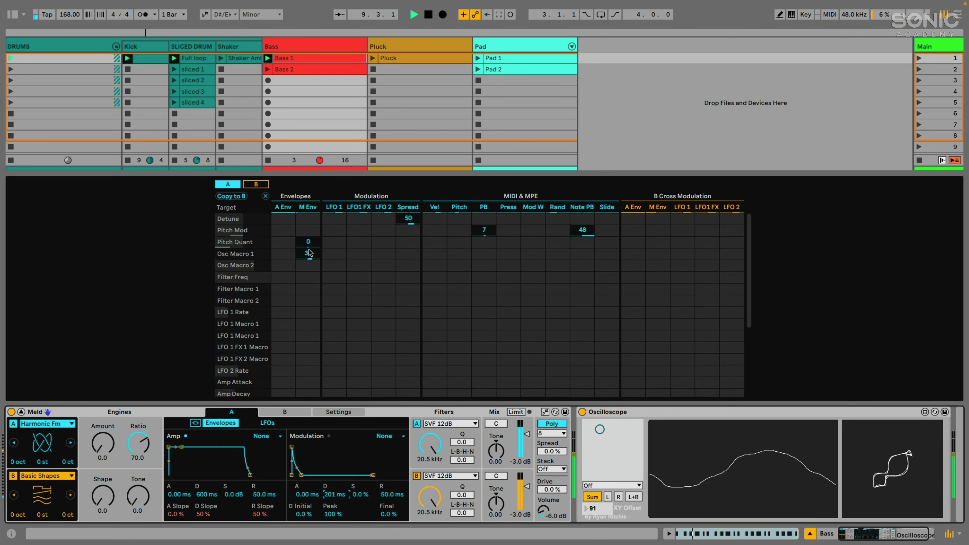
left_click_drag(309, 256, 309, 262)
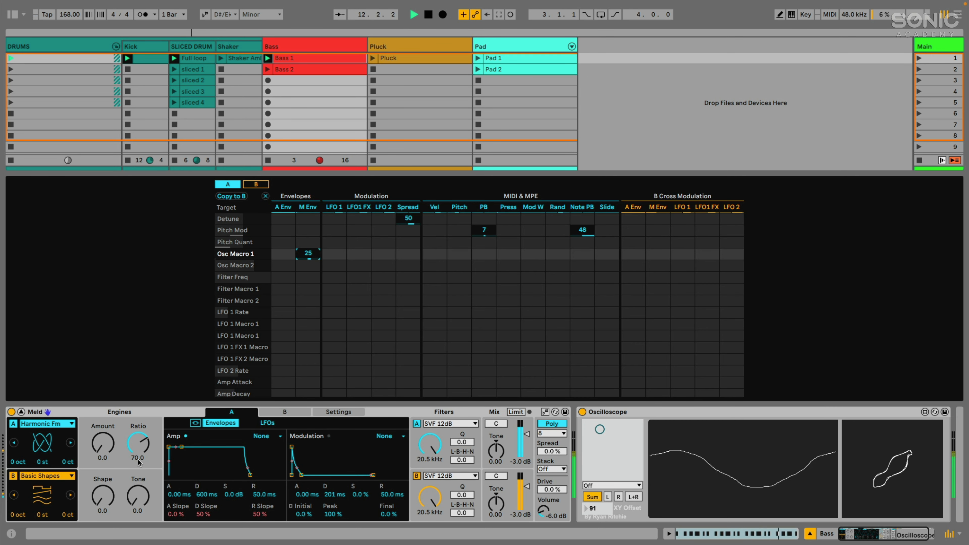
Set engine A's Amount to 8.7 and collapse the large matrix view.
left_click_drag(112, 442, 112, 438)
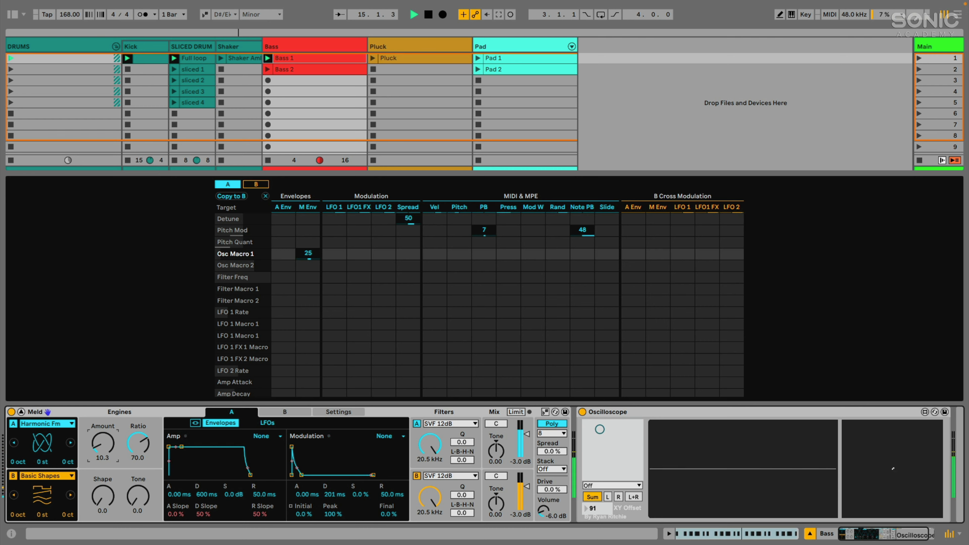
left_click_drag(102, 443, 102, 446)
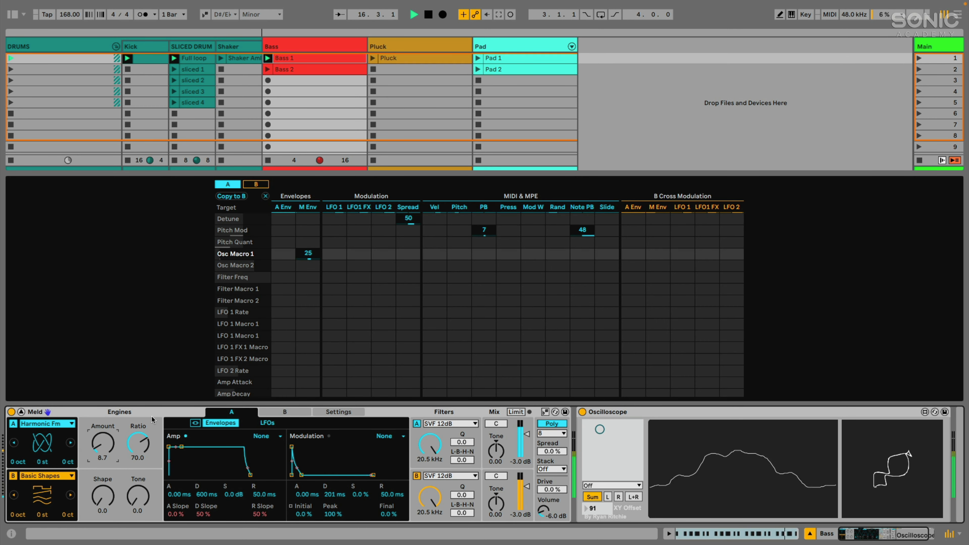
left_click(20, 411)
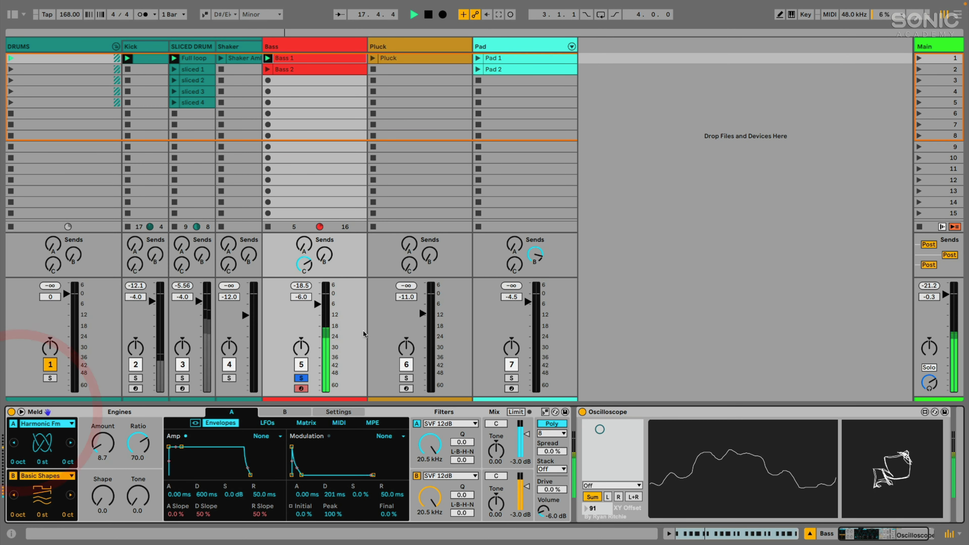
Unsolo Bass and set M Env's amount on Osc Macro 1 to 20 in the Matrix tab.
left_click(301, 377)
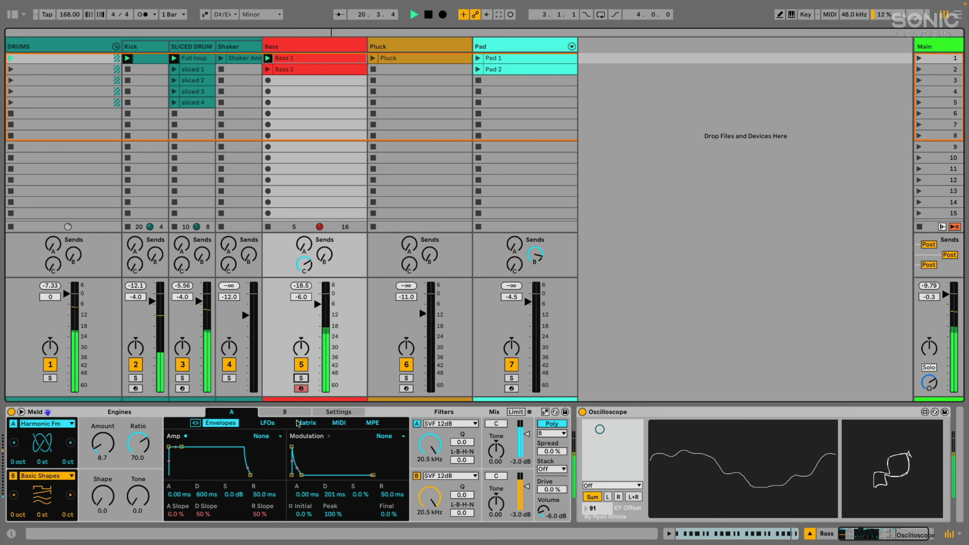
left_click(305, 422)
left_click_drag(270, 514, 270, 513)
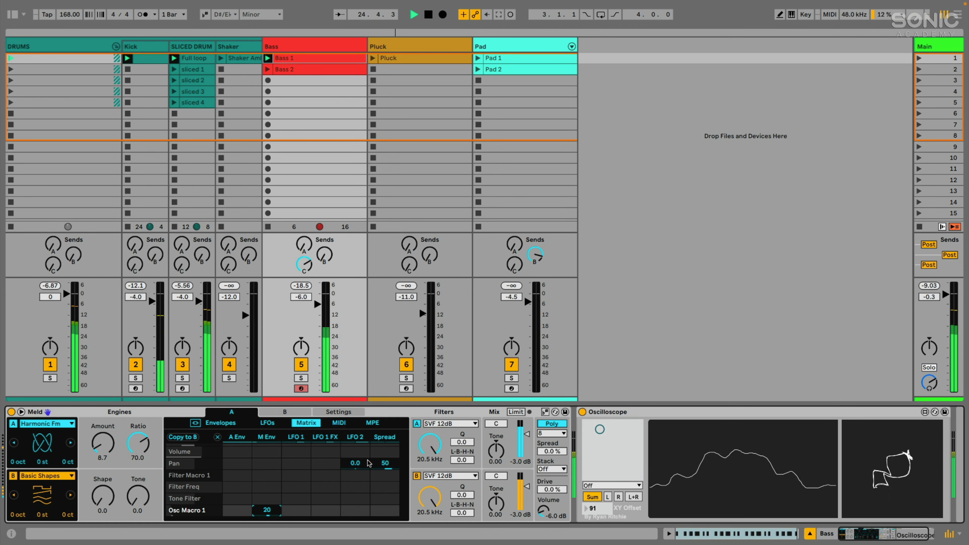
Re-solo the Bass track and switch engine B off while auditioning.
left_click(301, 378)
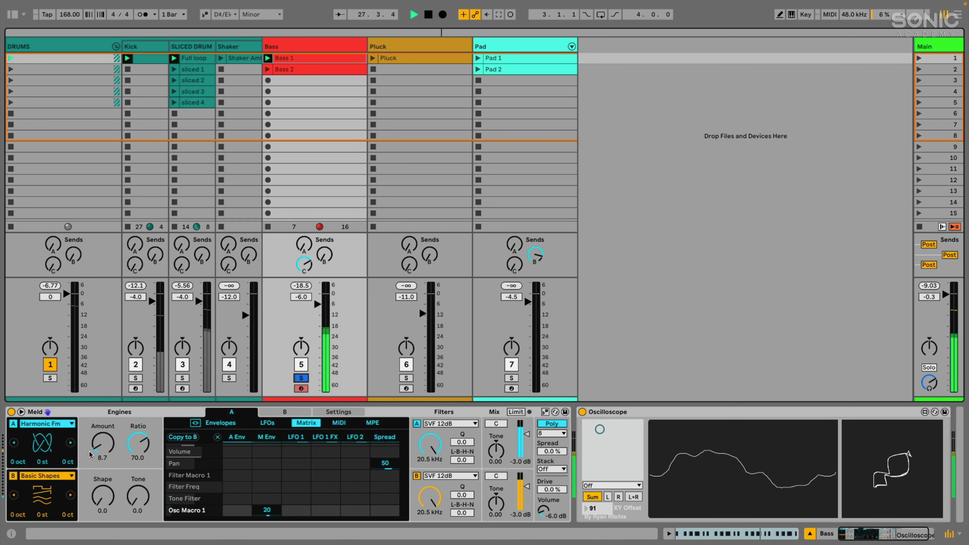
key("space")
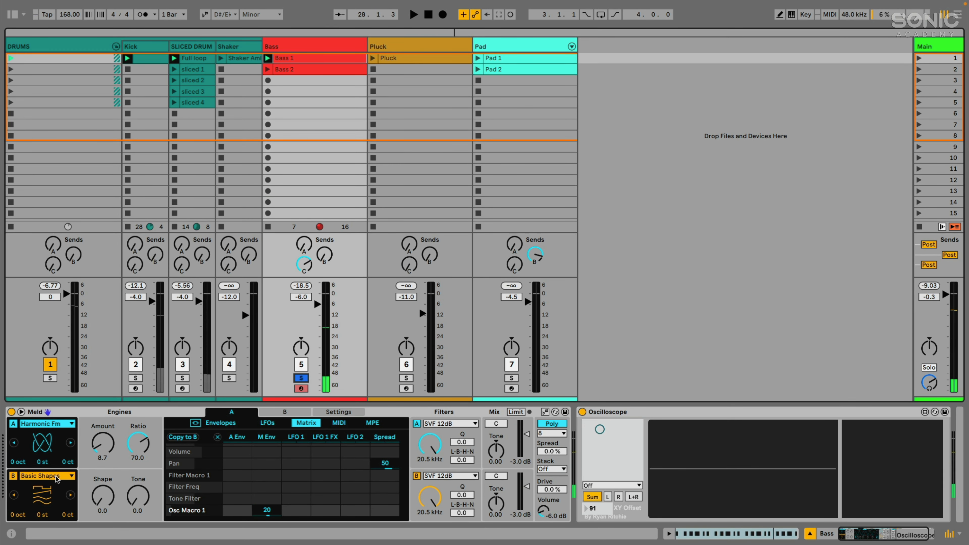
left_click(12, 476)
key("space")
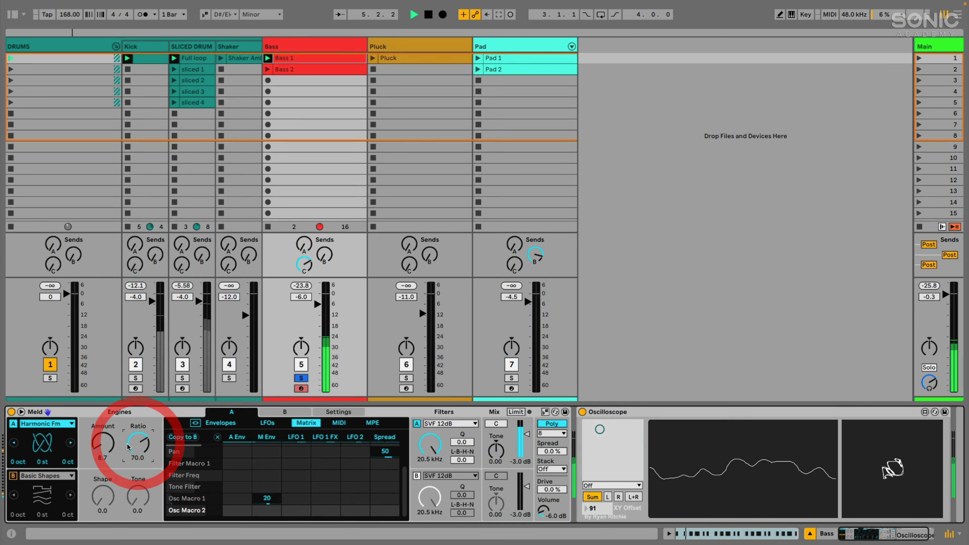
key("space")
Make filter A an Eq Peak with 23.4 boost at a low frequency, then expand the matrix.
left_click(443, 425)
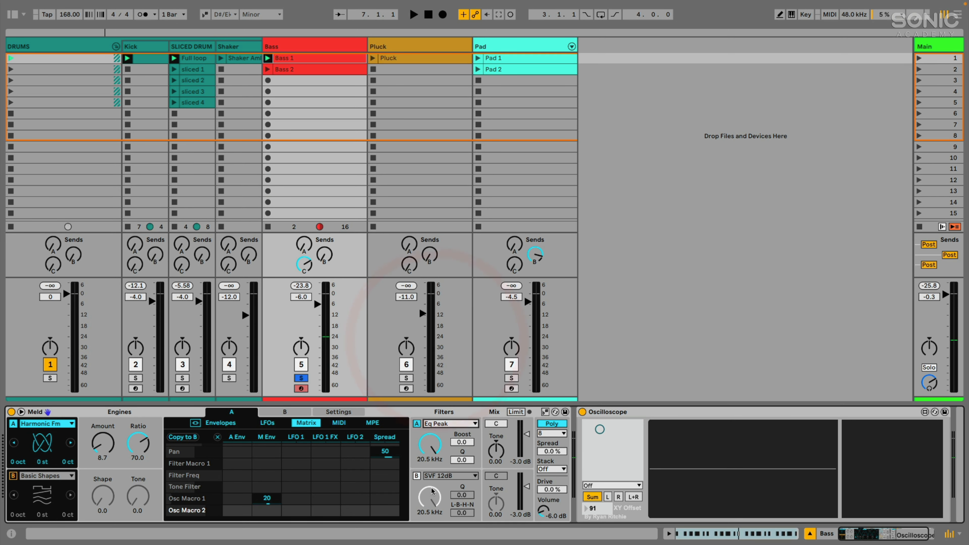
left_click_drag(461, 443, 432, 487)
left_click_drag(432, 446, 430, 471)
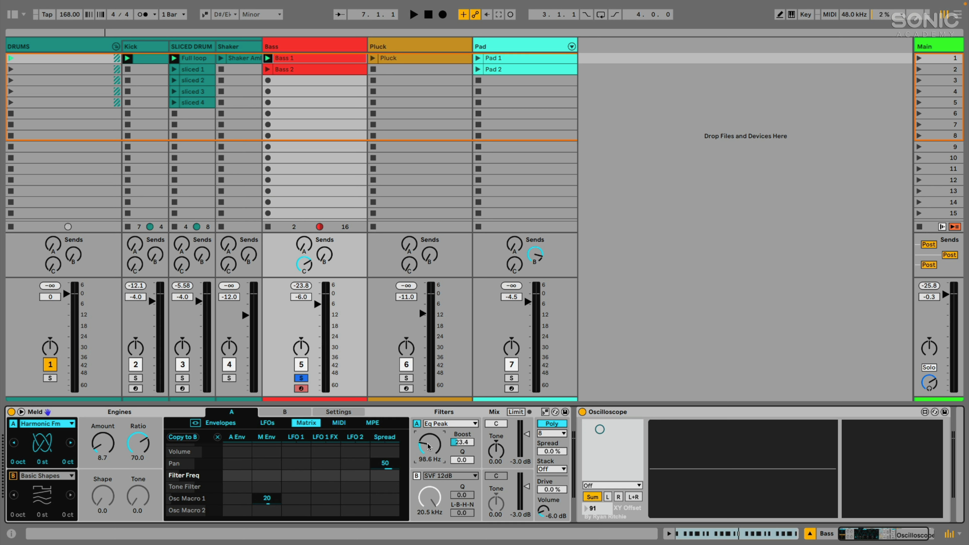
left_click_drag(430, 470, 430, 478)
left_click(21, 411)
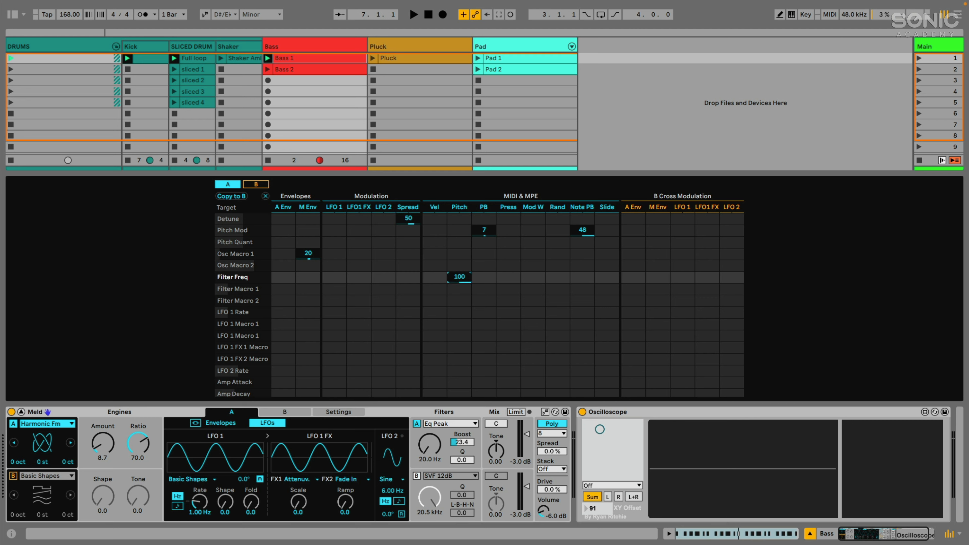
Set filter A's frequency to 20.0 Hz and compare the sound with filter A bypassed.
mouse_move(427, 448)
left_mouse_down()
mouse_move(426, 421)
mouse_move(429, 452)
left_mouse_up()
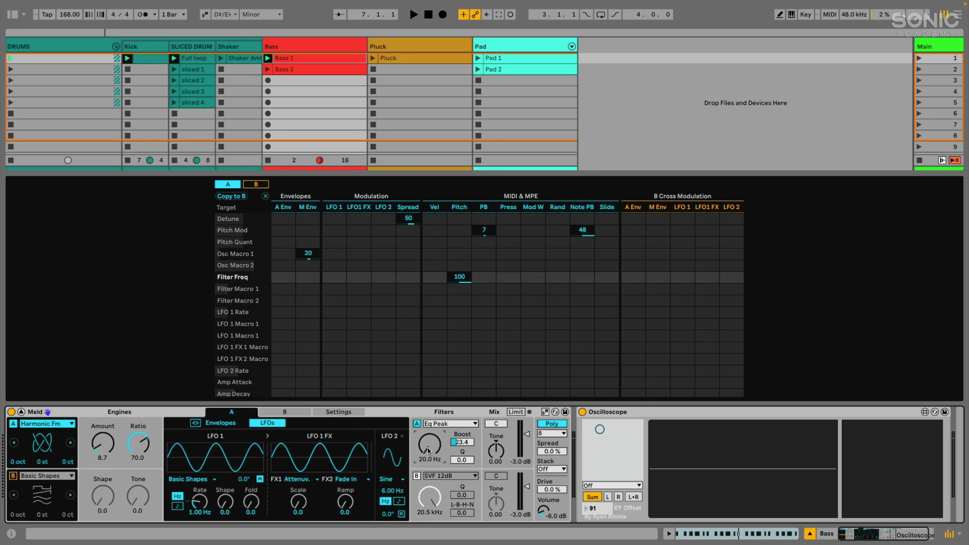
left_click(452, 445)
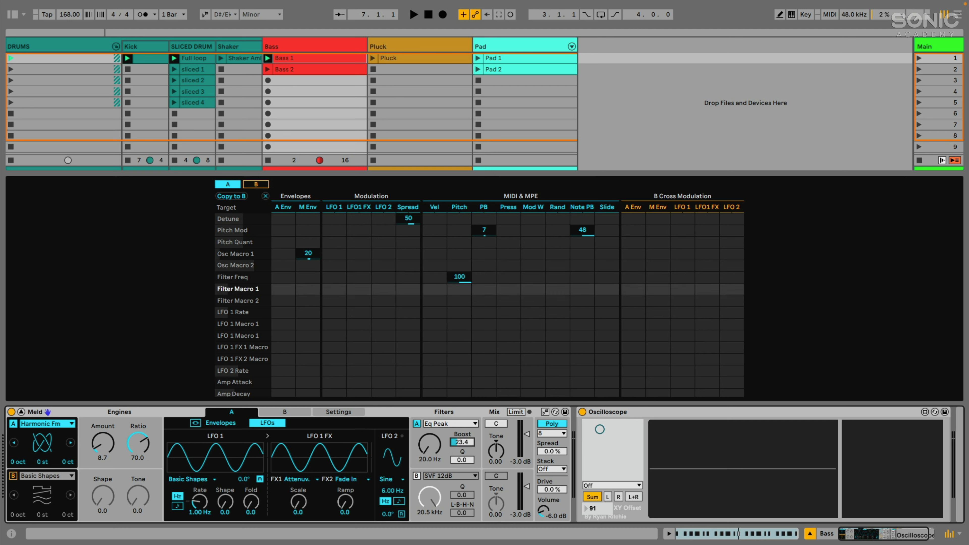
key("space")
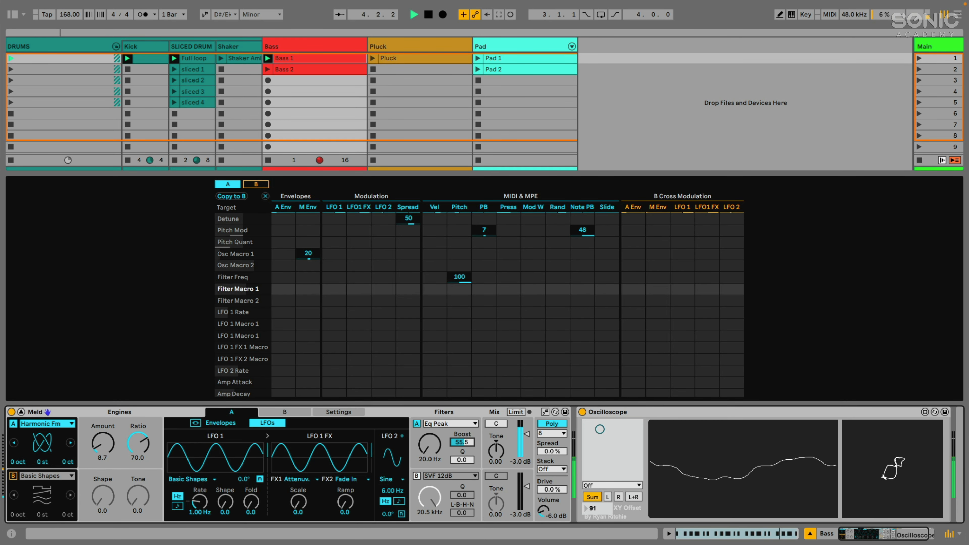
left_click(416, 424)
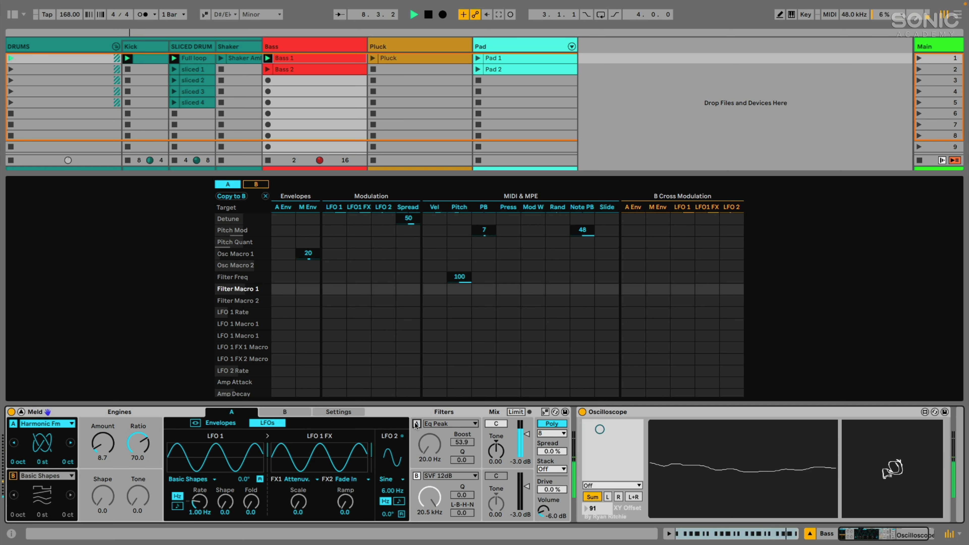
left_click(416, 424)
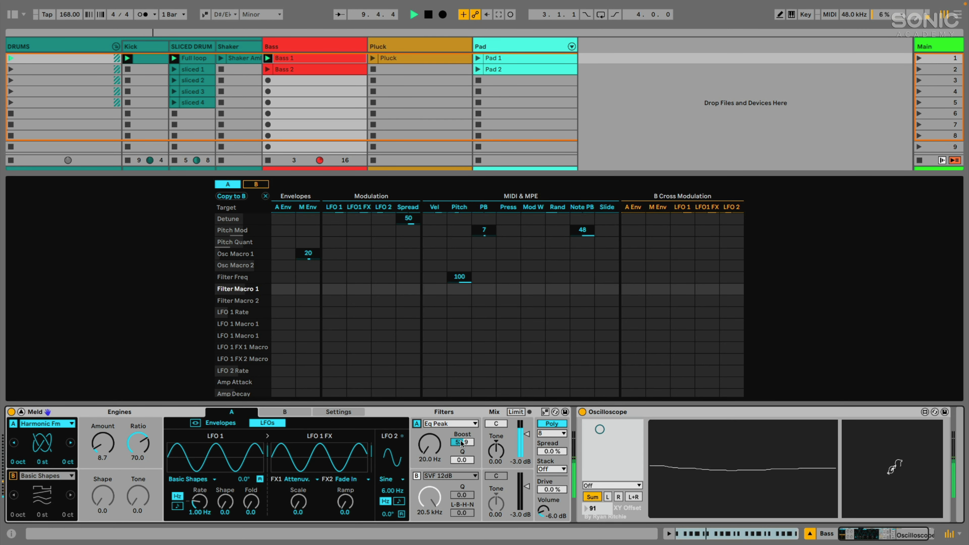
Raise filter A's Boost to 53.1 and reset its Tone to 0.00.
left_click(452, 441)
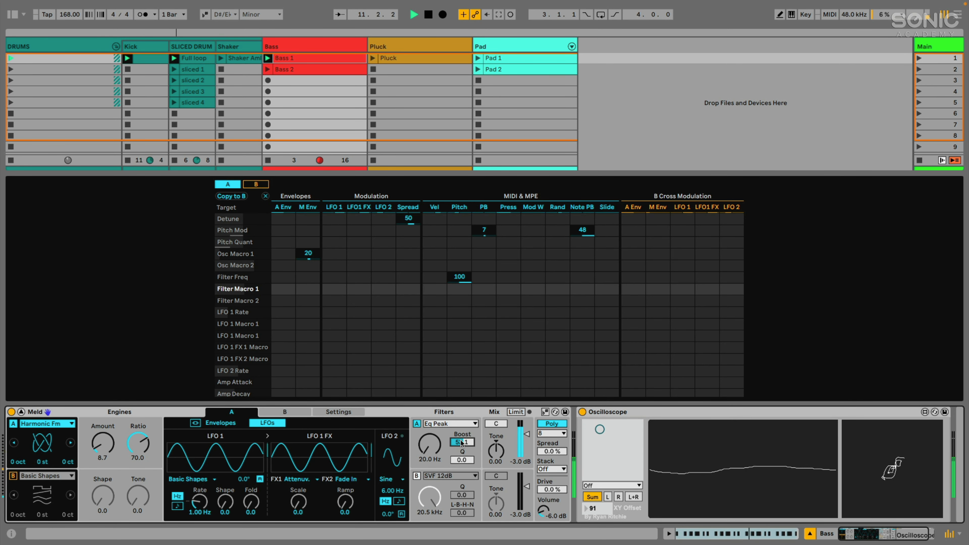
left_click(460, 460)
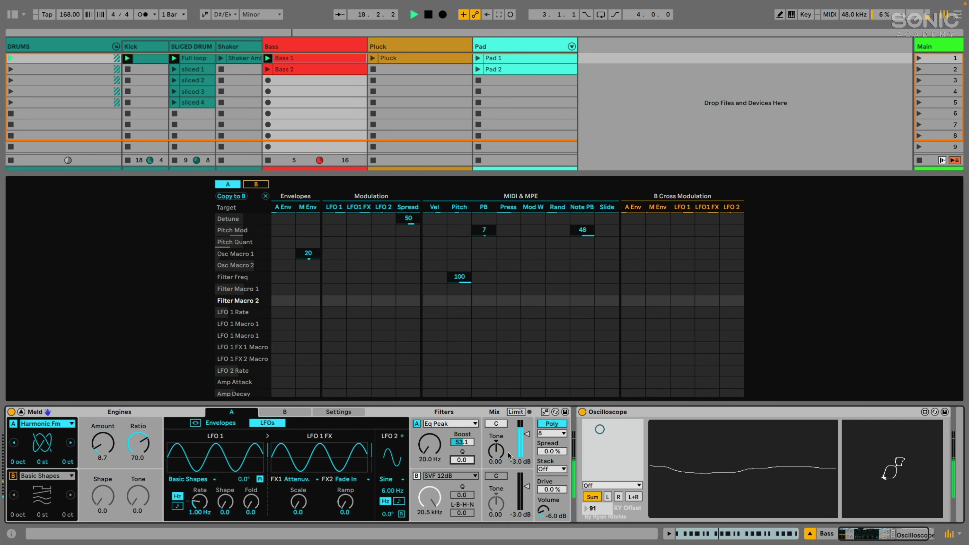
mouse_move(499, 451)
left_mouse_down()
mouse_move(498, 472)
mouse_move(499, 451)
left_mouse_up()
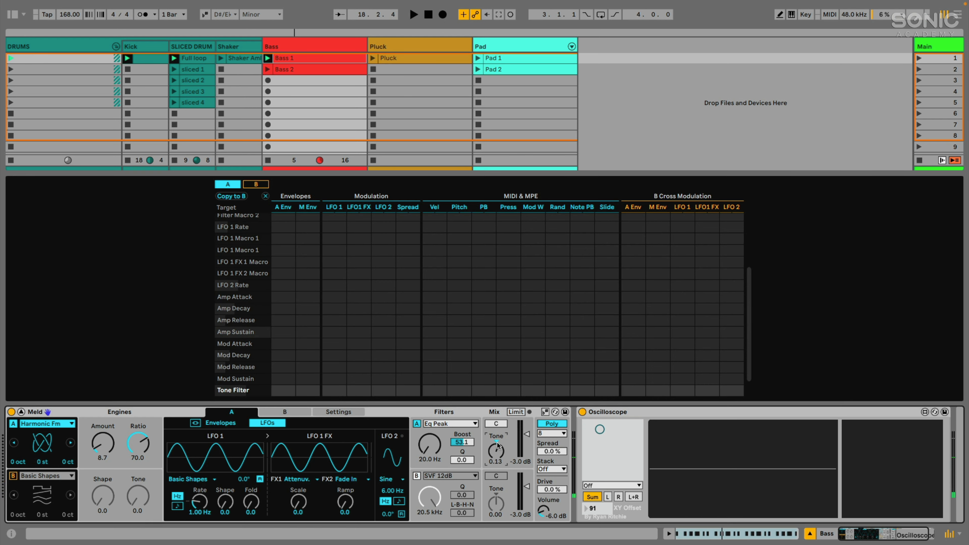
double_click(496, 444)
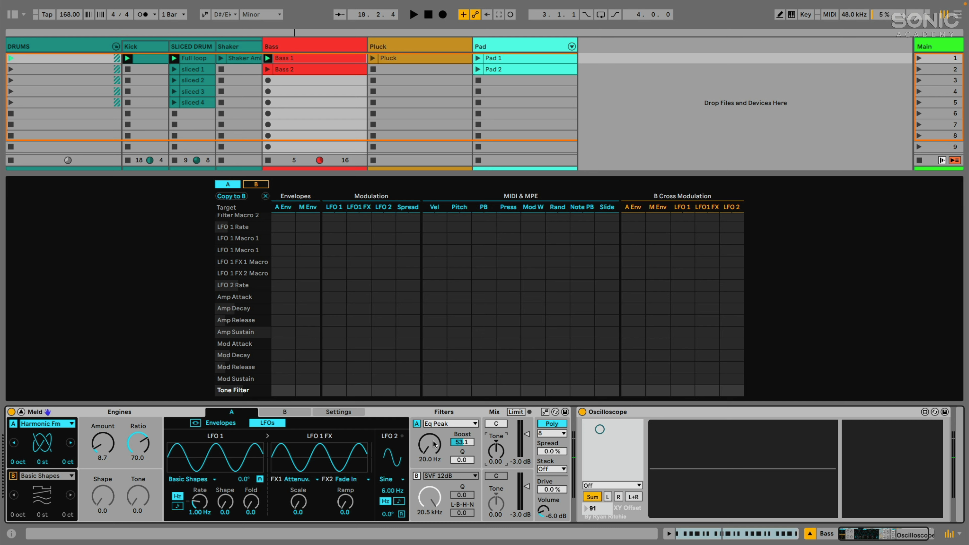
left_click(429, 449)
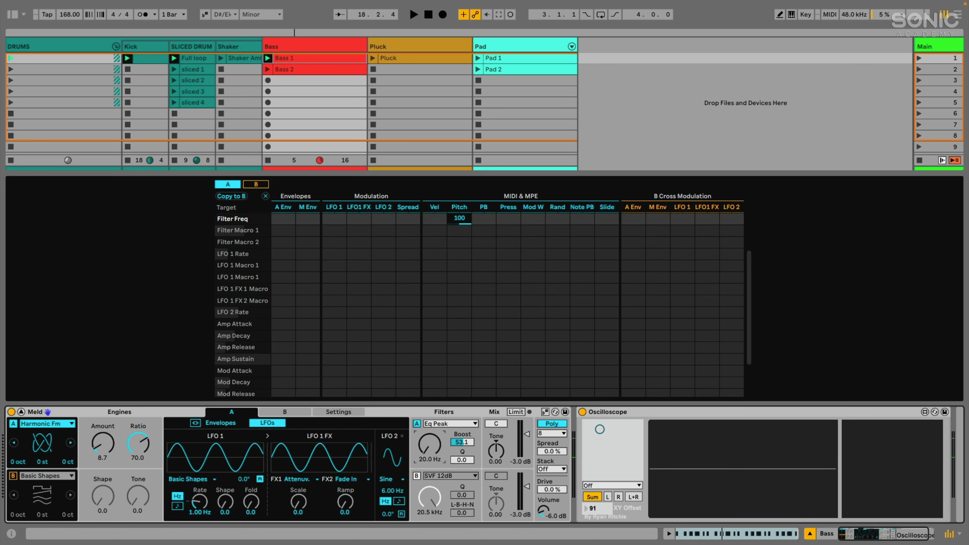
key("space")
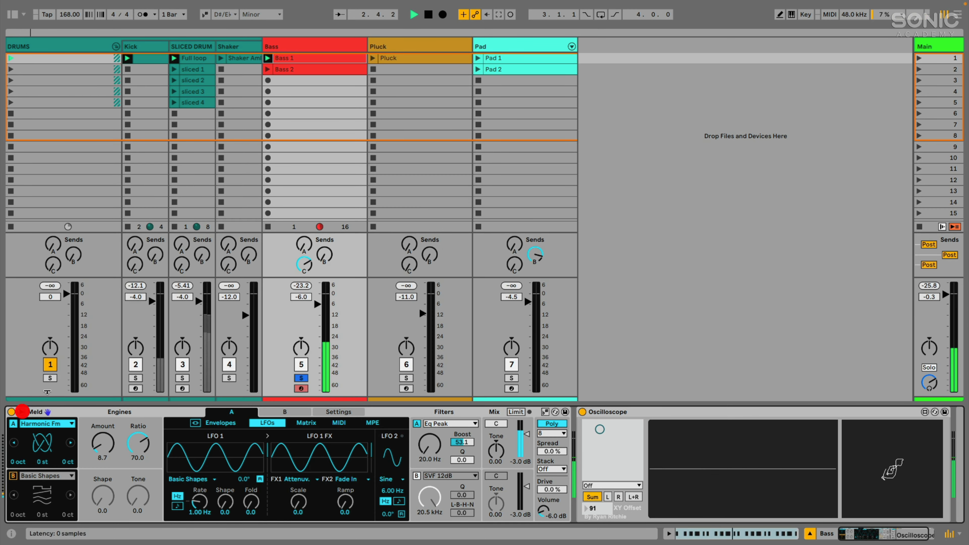
Set Bass Meld to mono legato with two stacked voices and 15 % spread.
left_click(21, 412)
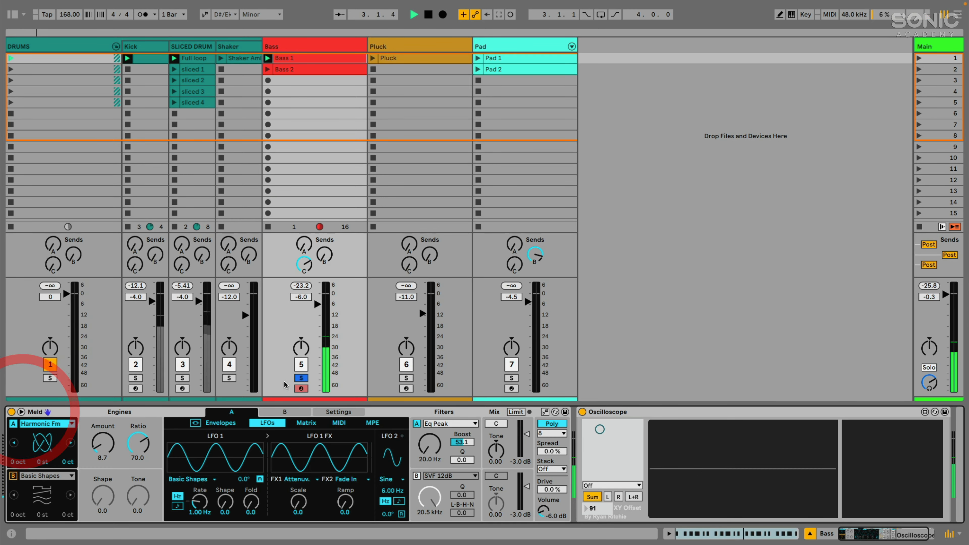
left_click(295, 379)
left_click(295, 379)
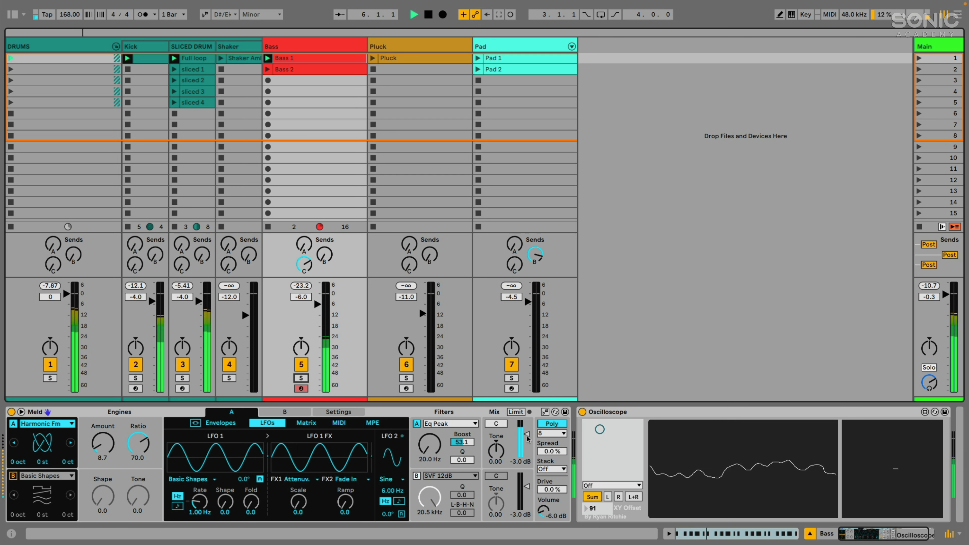
left_click(546, 424)
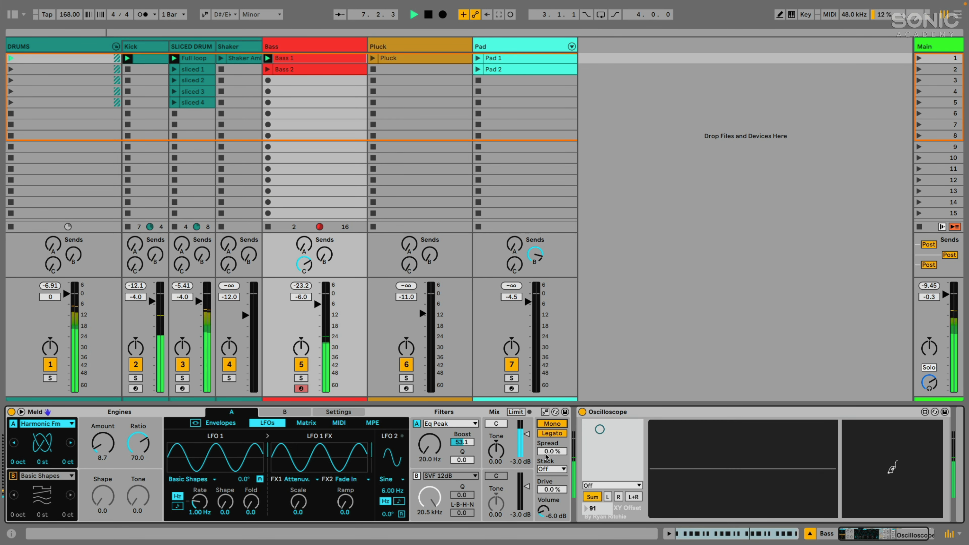
left_click(549, 470)
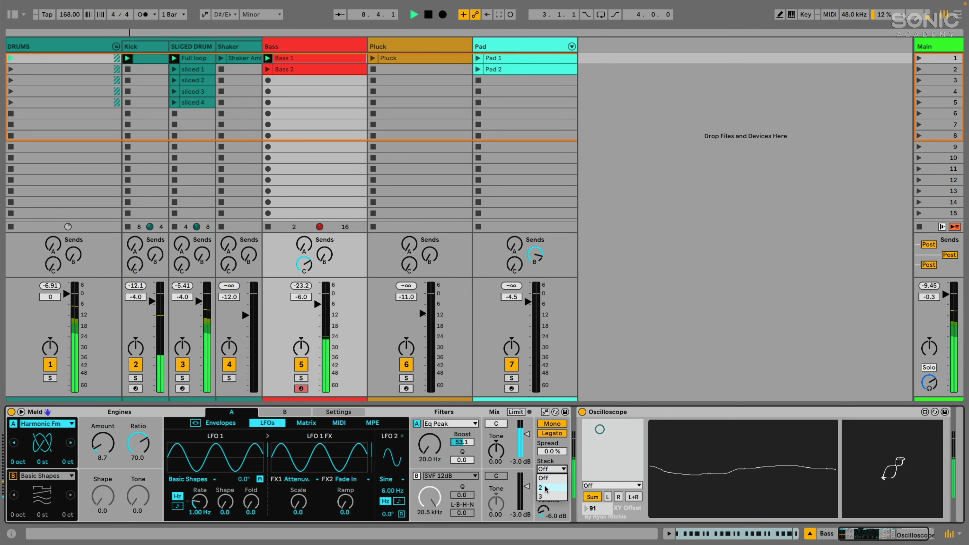
left_click(546, 489)
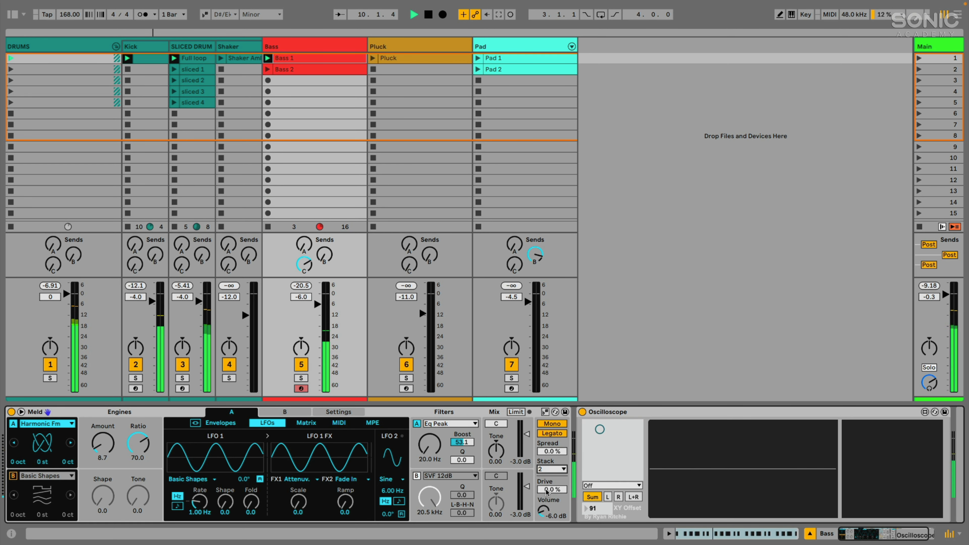
left_click_drag(553, 452, 552, 443)
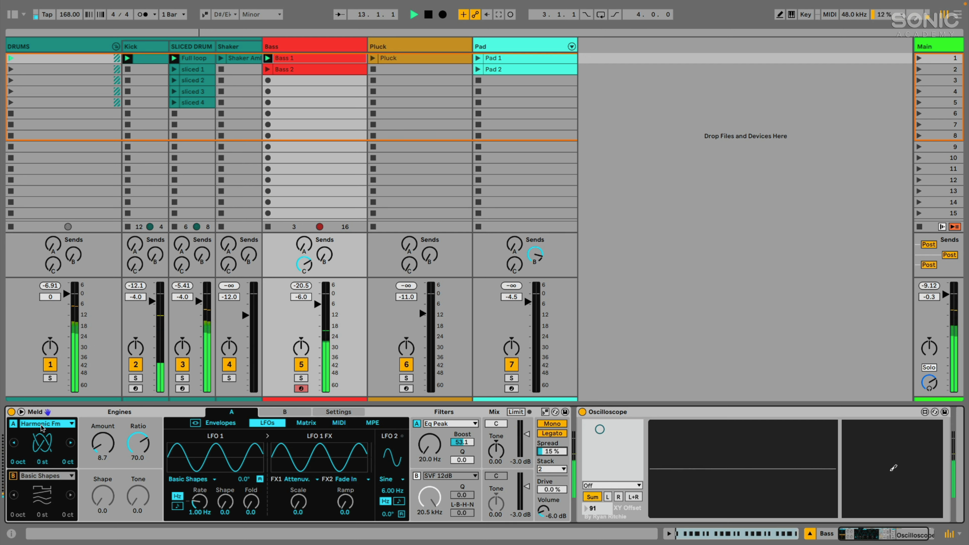
Try adding spread modulation in the expanded matrix, then close it.
left_click(21, 412)
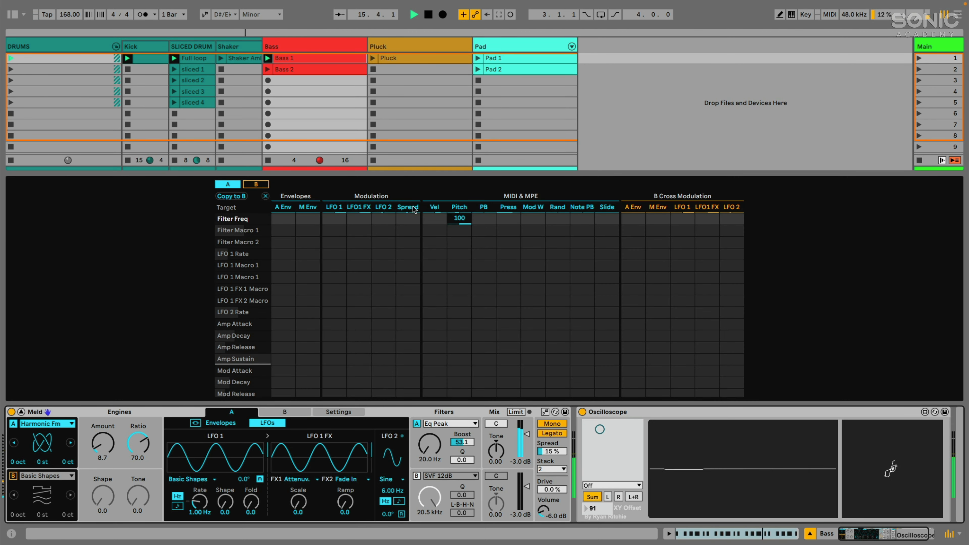
left_click(407, 253)
scroll(411, 266, "down", 3)
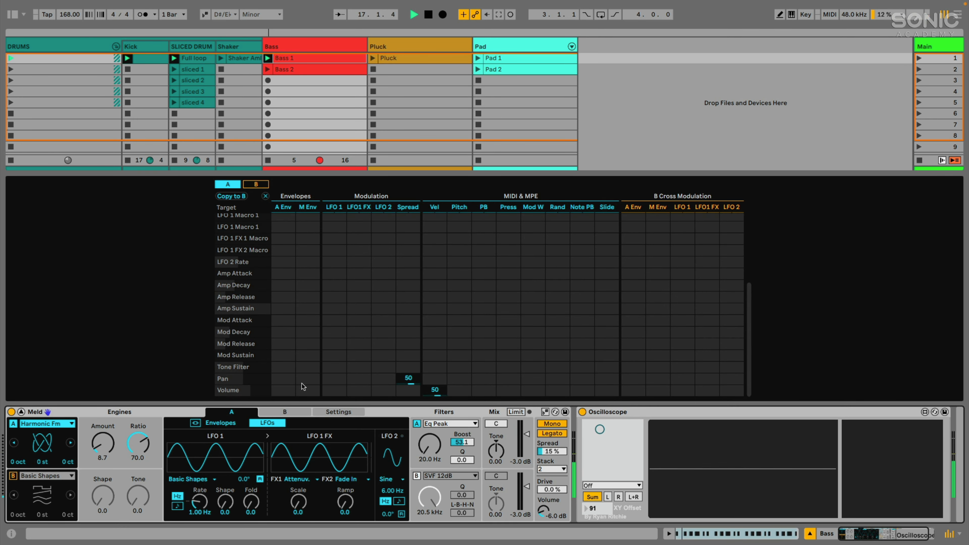
scroll(412, 229, "up", 6)
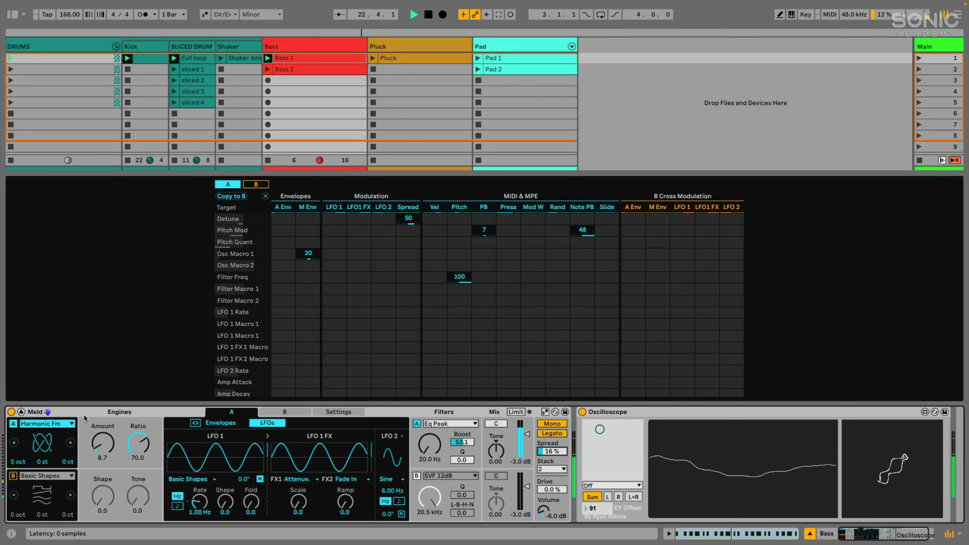
left_click(21, 411)
Solo Bass, lower spread to 17 % and set volume to 0 dB, then stop playback.
left_click(301, 377)
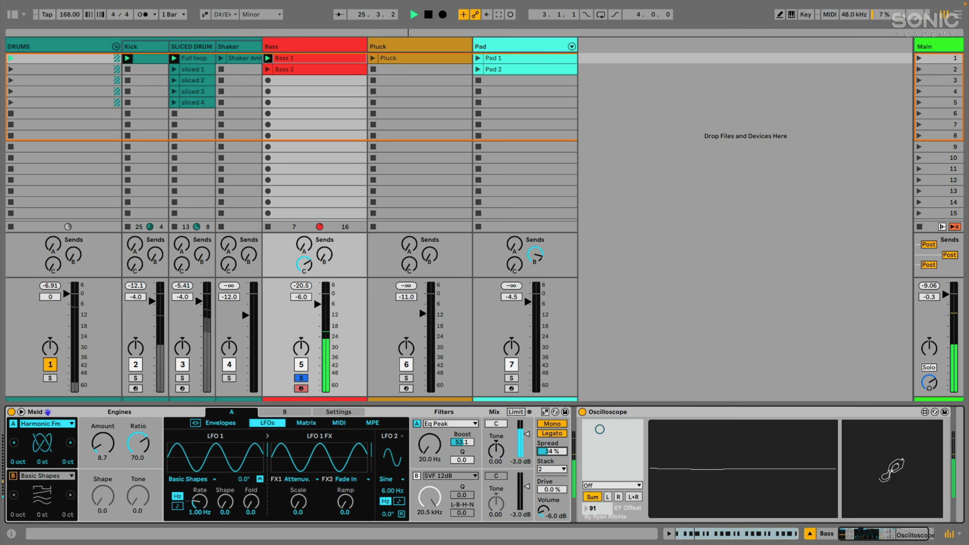
left_click_drag(543, 454, 543, 452)
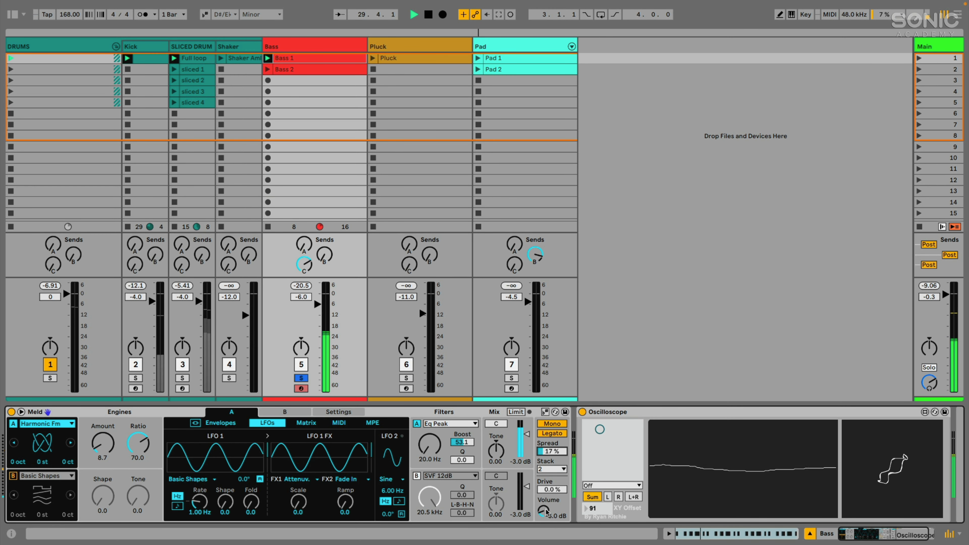
left_click_drag(543, 511, 543, 506)
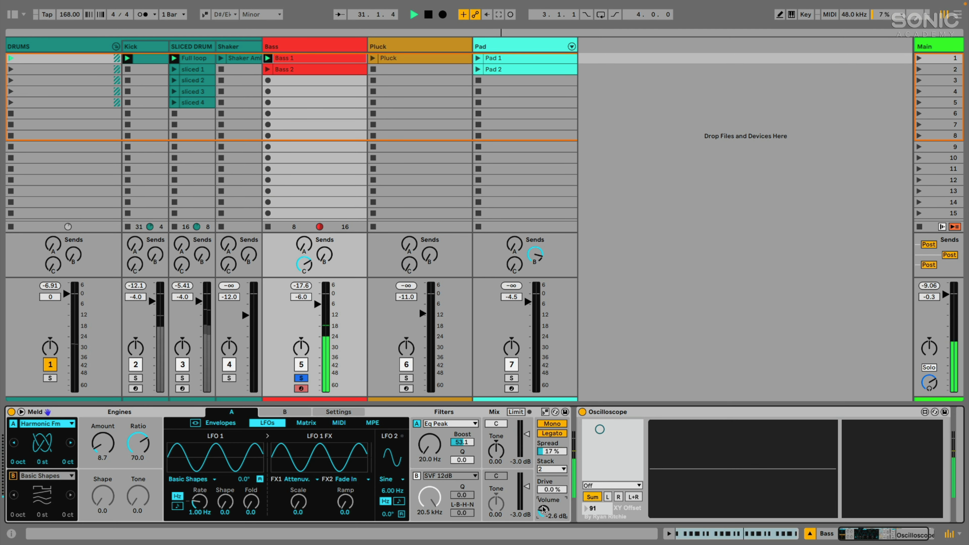
type("0")
key("Return")
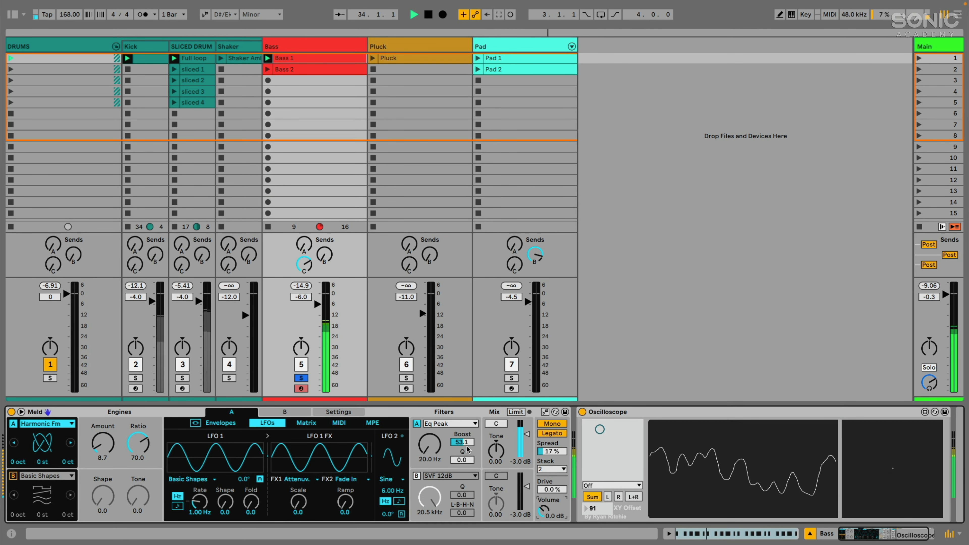
key("space")
Select and solo the Pluck track, launch its clip, and switch off oscillator B.
left_click(426, 51)
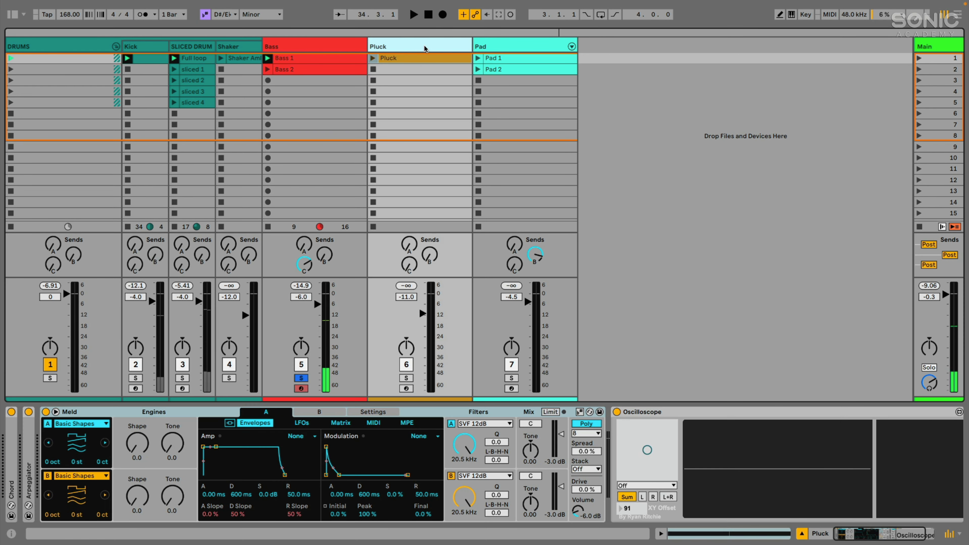
left_click(406, 378)
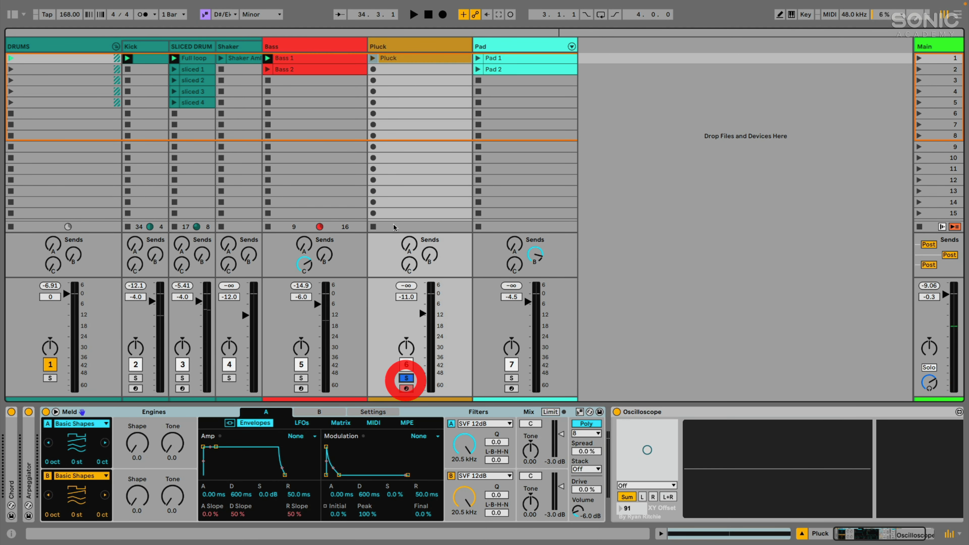
left_click(373, 58)
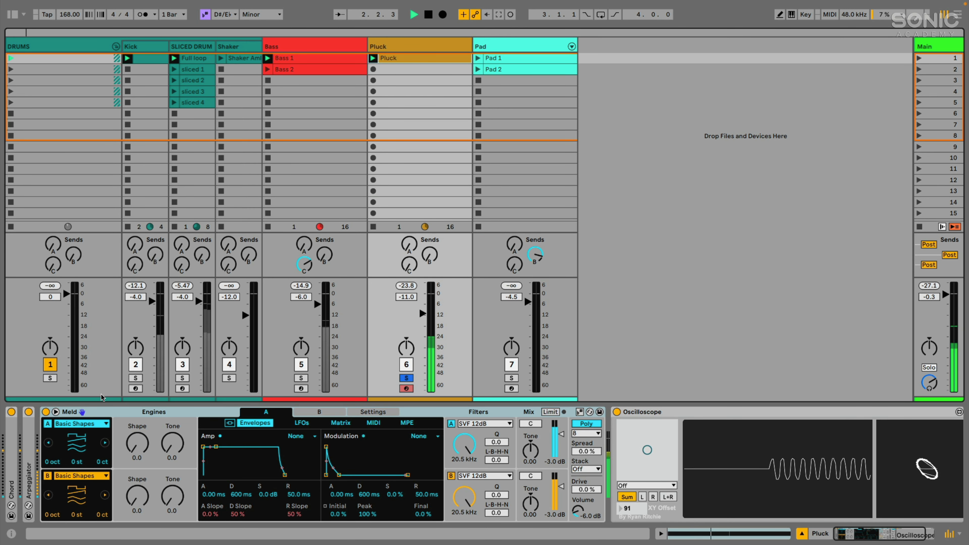
left_click(47, 476)
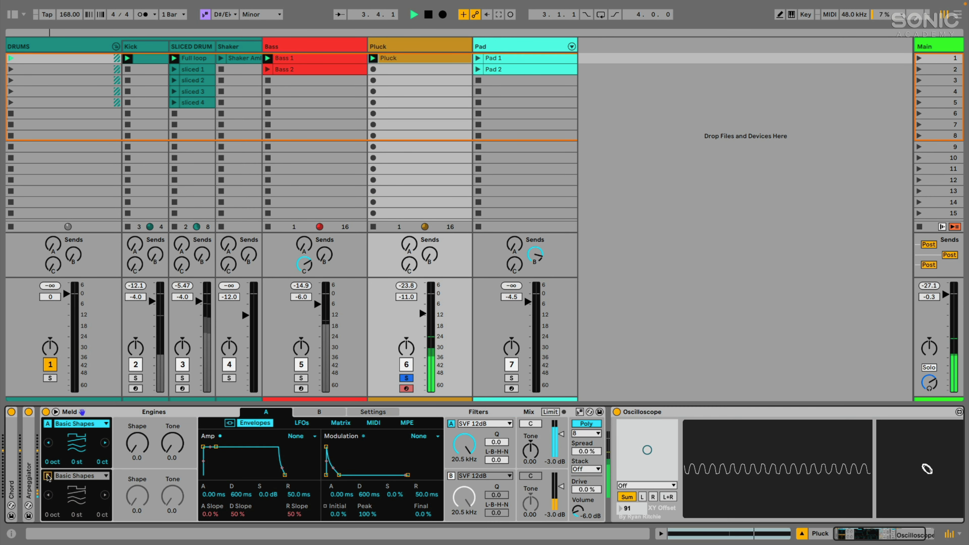
left_click(87, 425)
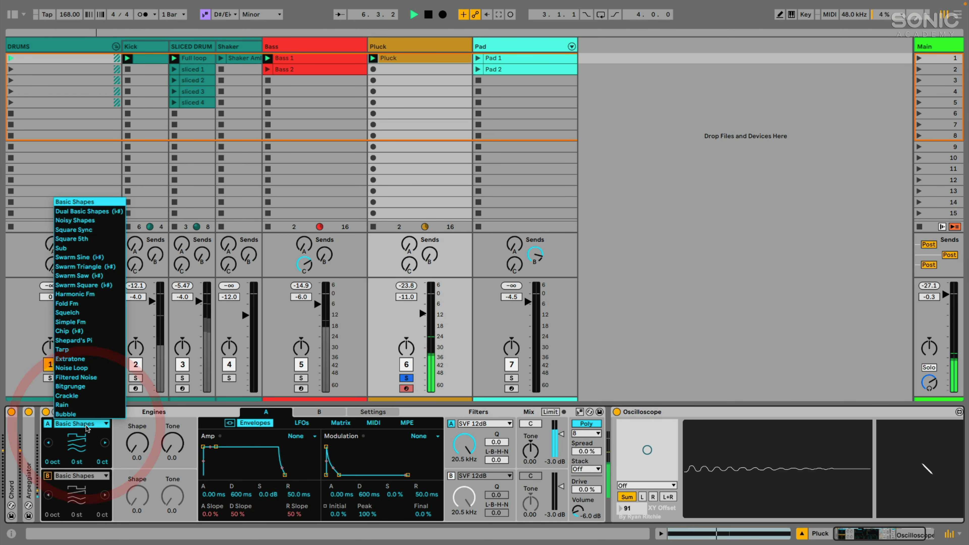
Switch oscillator A to Noisy Shapes with Shape 43.7 and Rough 26.2, then stop playback.
left_click(85, 425)
left_click(86, 425)
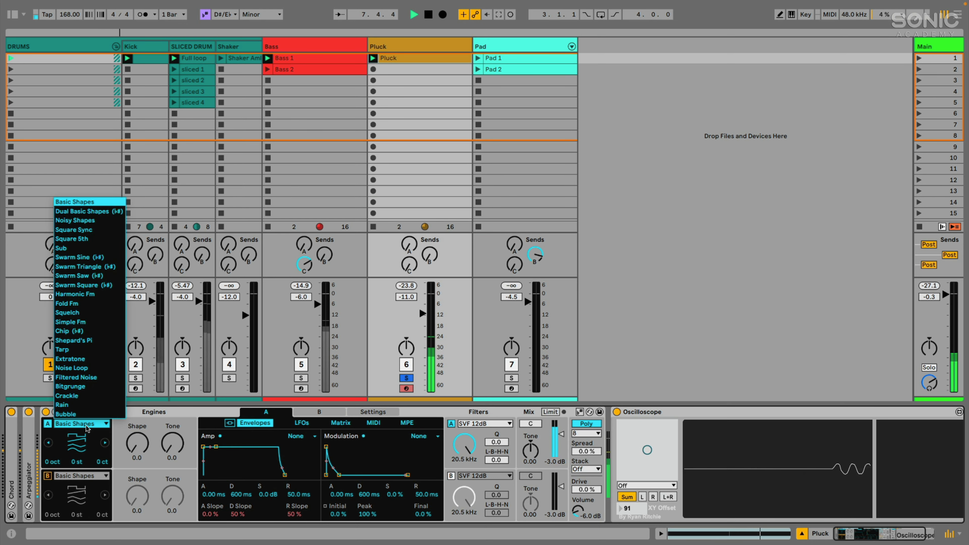
left_click(82, 221)
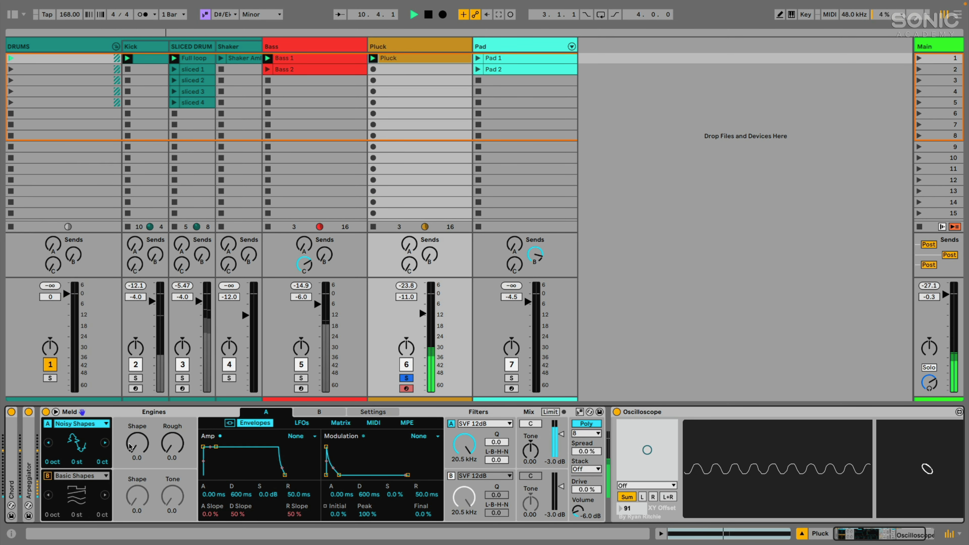
left_click_drag(130, 447, 137, 496)
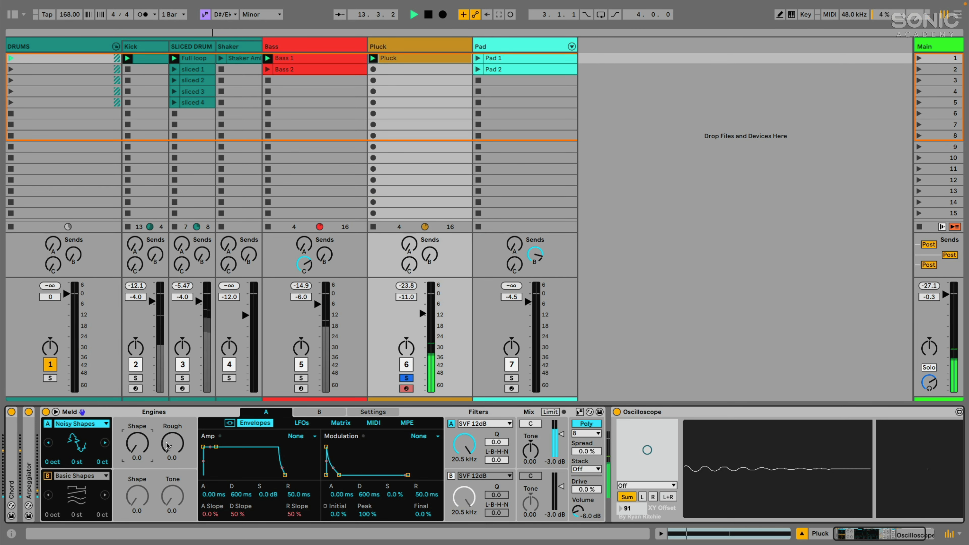
mouse_move(167, 445)
left_mouse_down()
mouse_move(166, 429)
mouse_move(171, 441)
left_mouse_up()
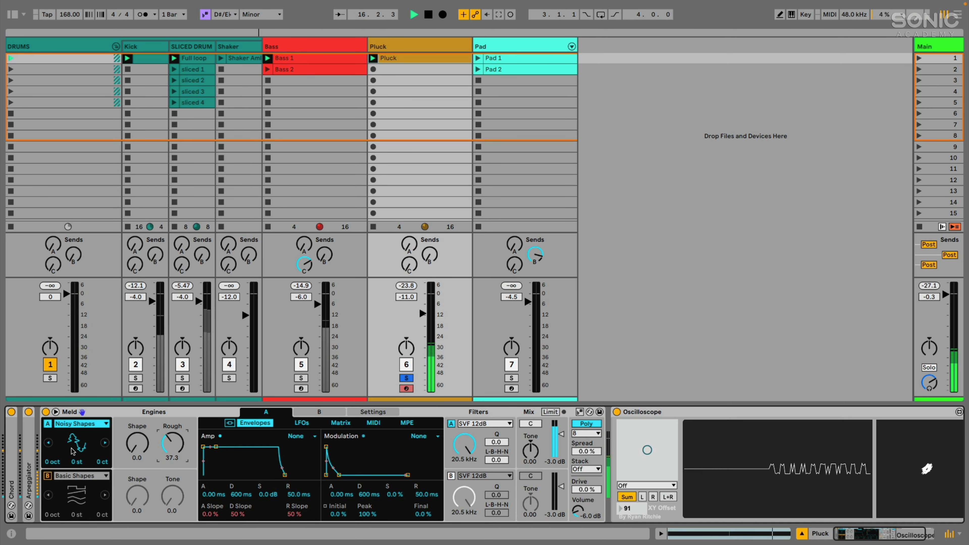
left_click_drag(136, 443, 136, 433)
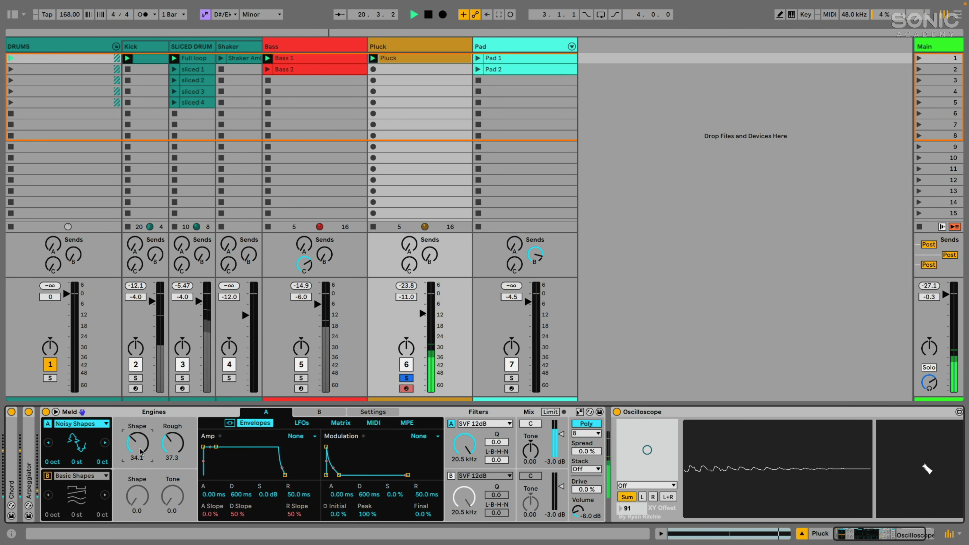
left_click_drag(129, 452, 172, 442)
key("space")
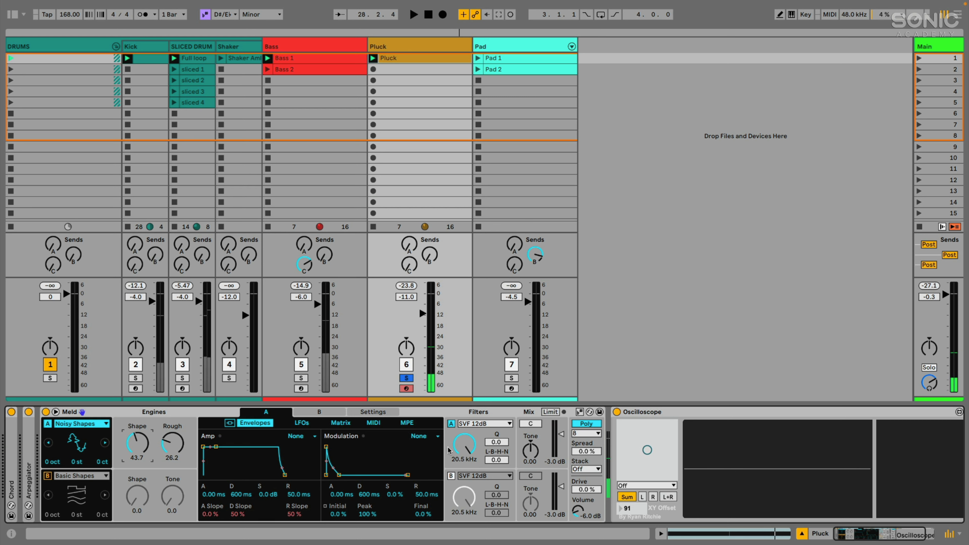
Make filter A a Plate Resonator at 435 Hz with Q 51.6 and Ratio 57.0.
left_click(468, 427)
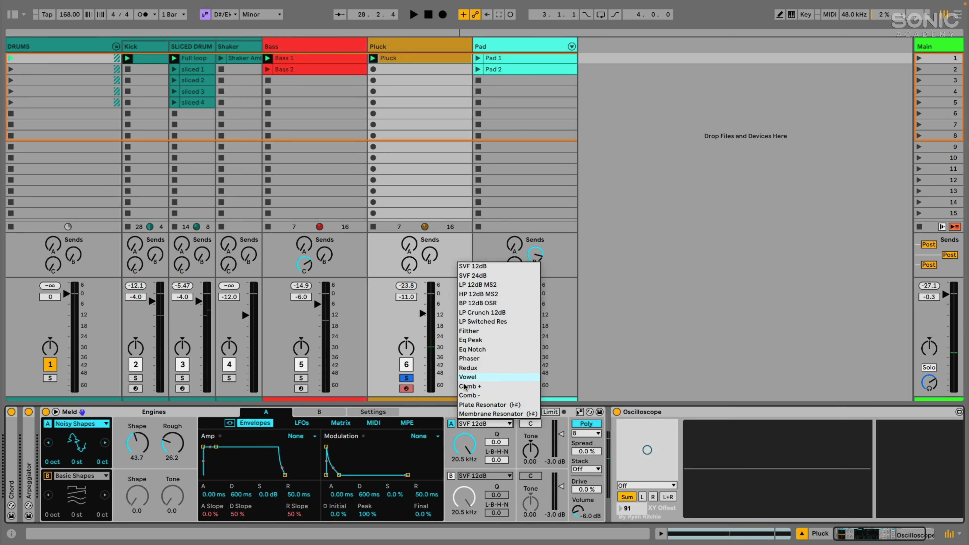
left_click(480, 406)
key("space")
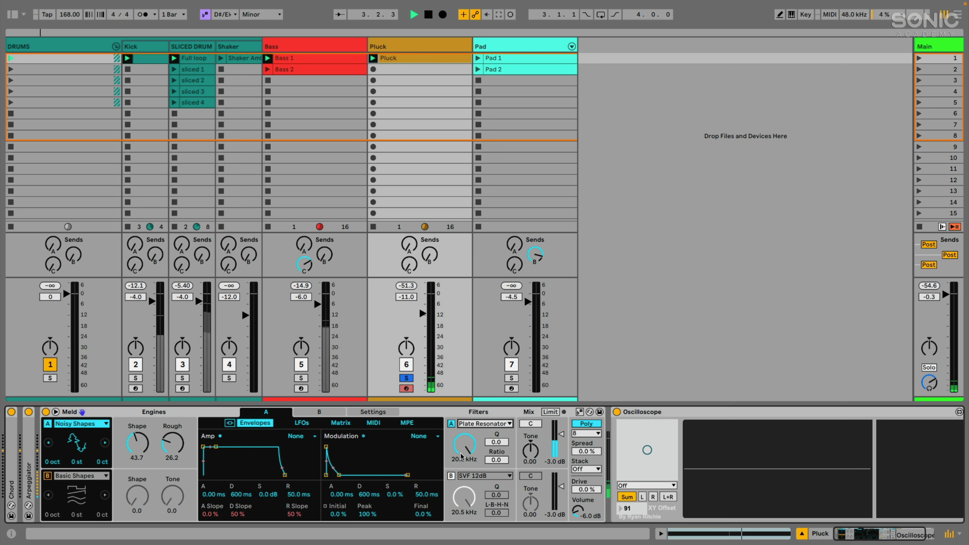
left_click_drag(466, 447, 466, 485)
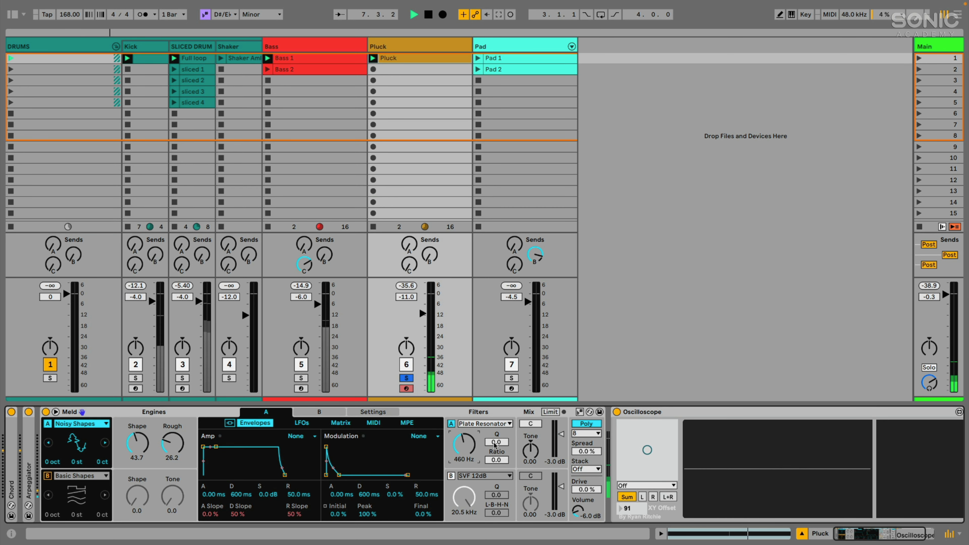
left_click_drag(496, 441, 496, 423)
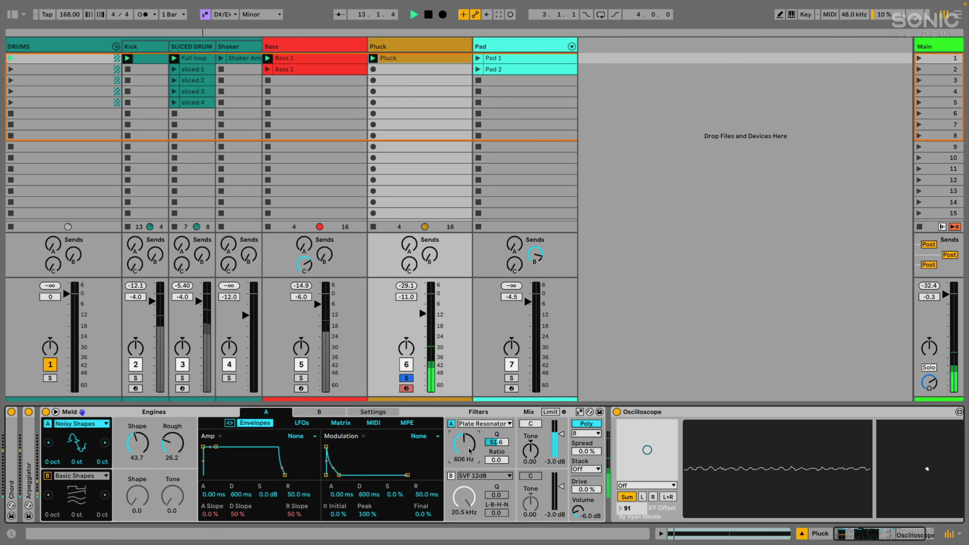
left_click_drag(494, 461, 494, 443)
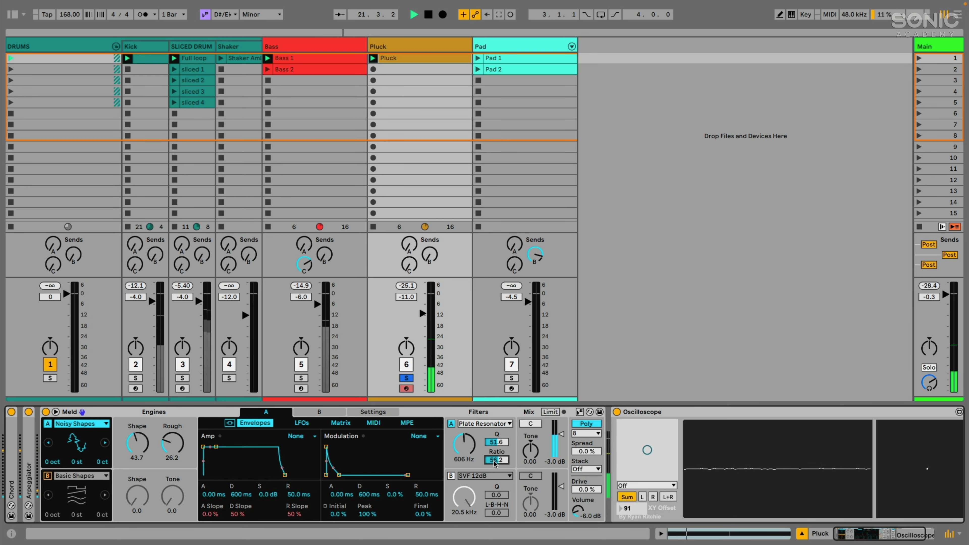
Stop playback and turn on Meld's scale awareness.
key("space")
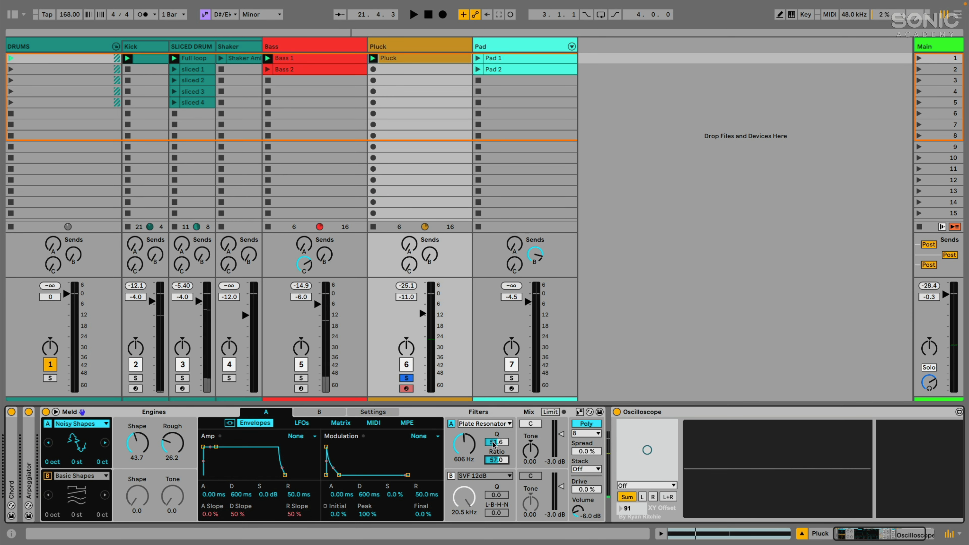
left_click(493, 443)
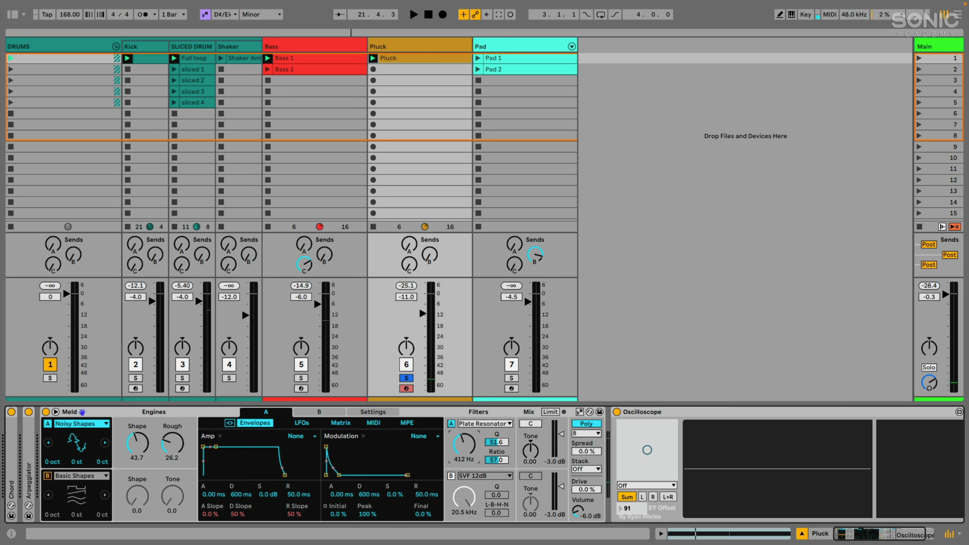
left_click(444, 413)
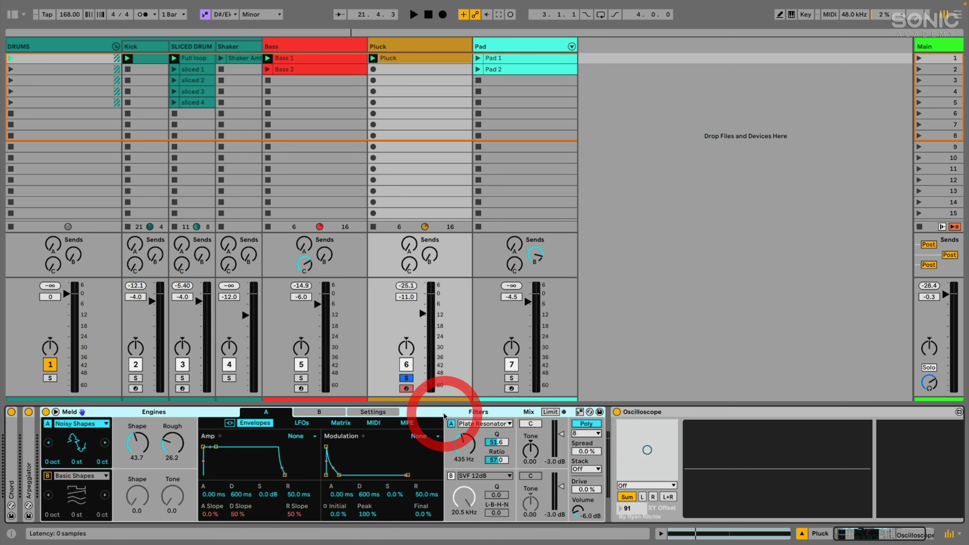
left_click(579, 412)
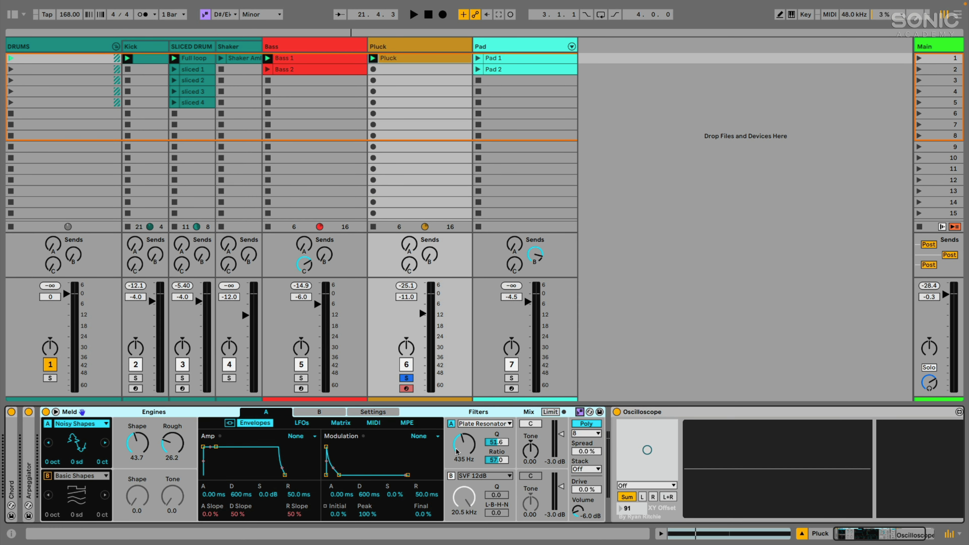
Set filter A's frequency to 349 Hz and unsolo Pluck to play the full mix.
key("space")
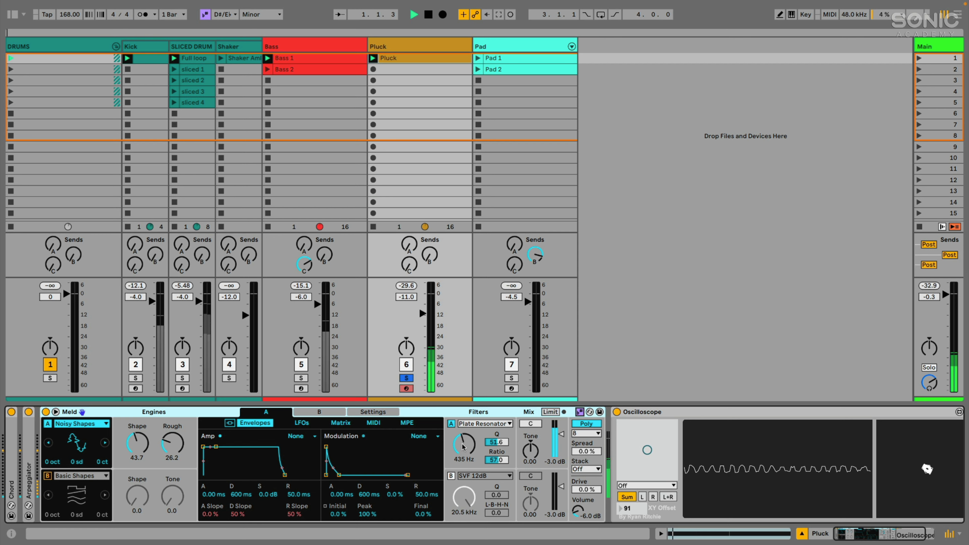
mouse_move(462, 447)
left_mouse_down()
mouse_move(462, 433)
mouse_move(463, 485)
mouse_move(462, 450)
left_mouse_up()
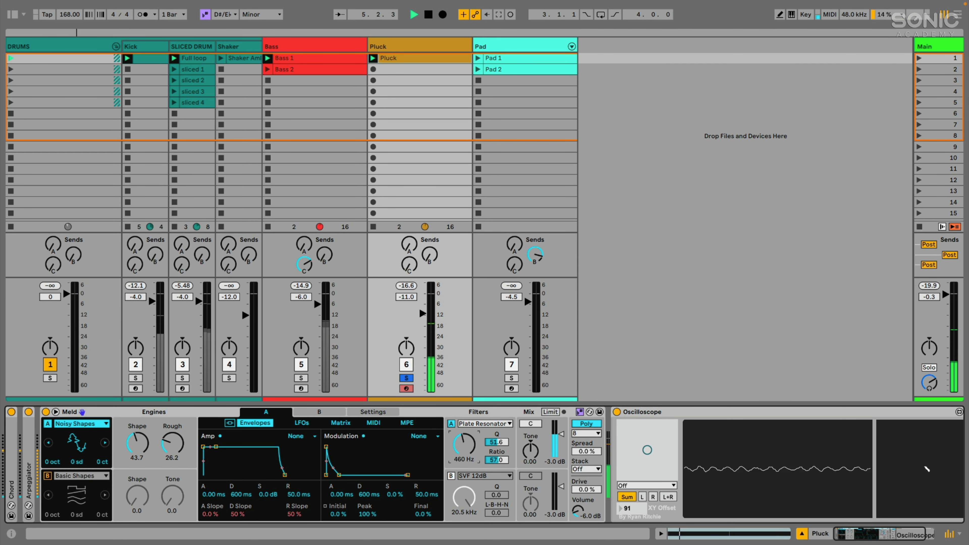
key("space")
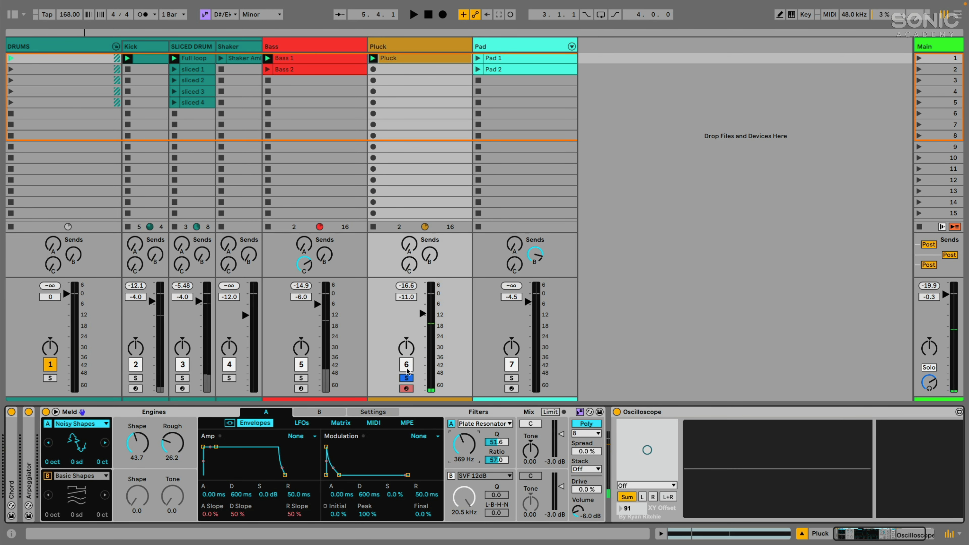
left_click(406, 377)
key("space")
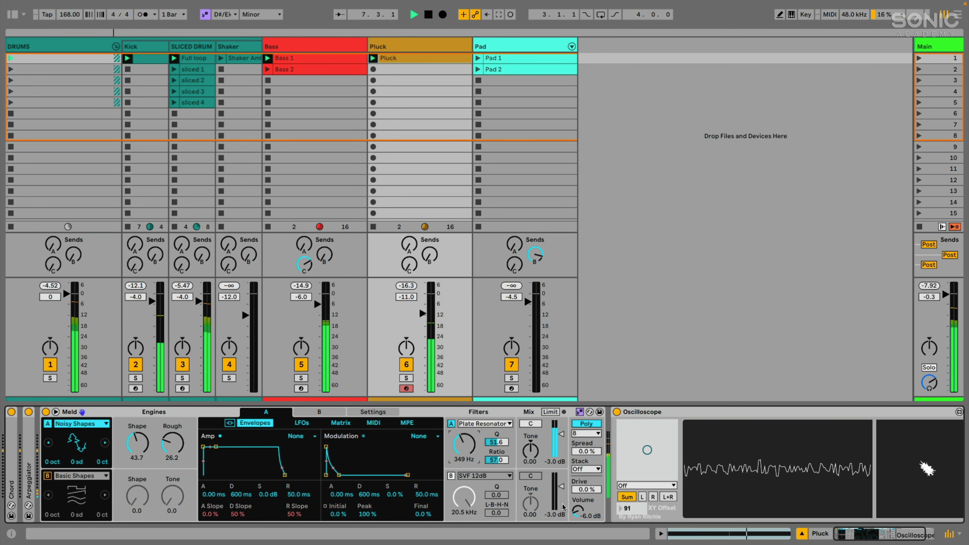
Solo the Pluck track, nudge its volume up and pull the Plate Resonator Q down.
scroll(562, 506, "right", 1)
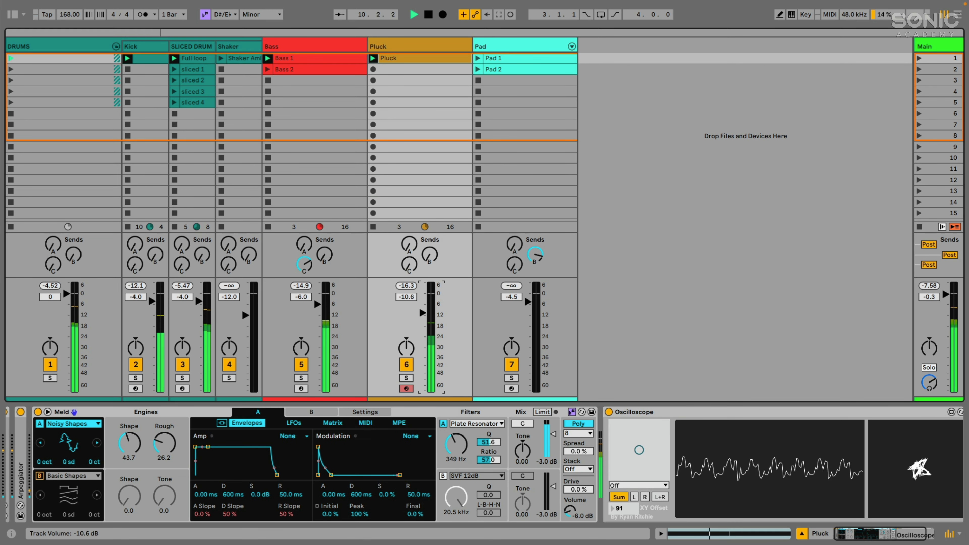
left_click_drag(419, 314, 419, 309)
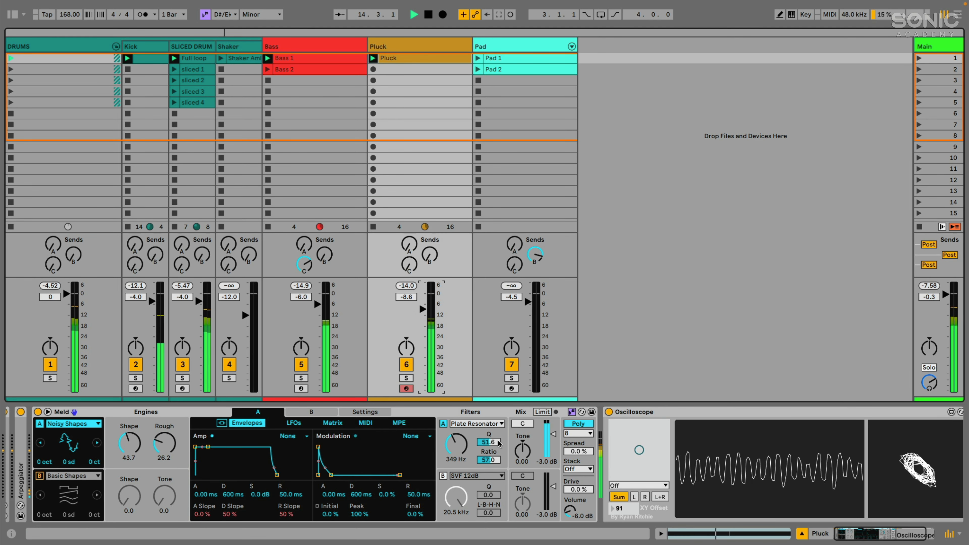
left_click_drag(498, 442, 488, 457)
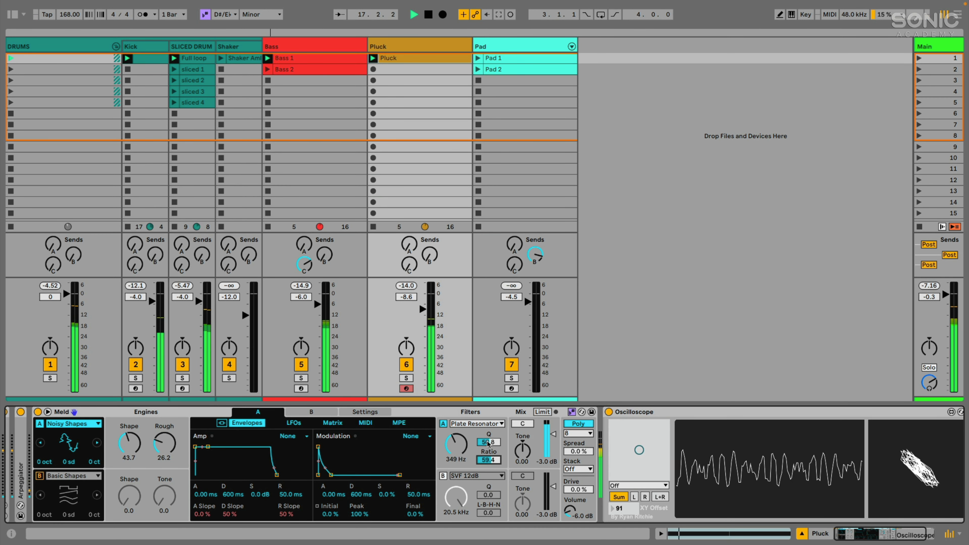
left_click(406, 378)
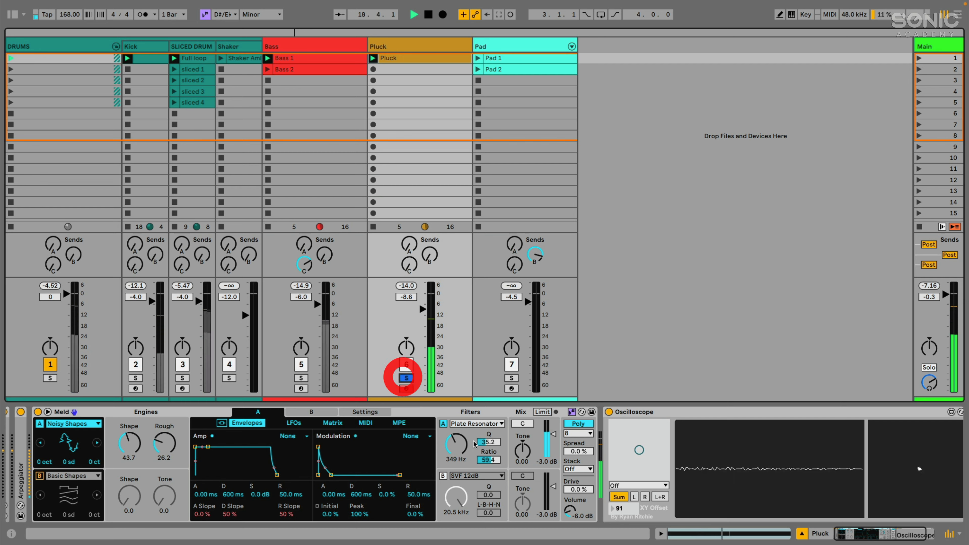
mouse_move(483, 442)
left_mouse_down()
mouse_move(482, 453)
mouse_move(488, 439)
left_mouse_up()
Enable Meld's output limiter, settle resonator Q at 40.6, and show the LFO settings stopped.
left_click(542, 411)
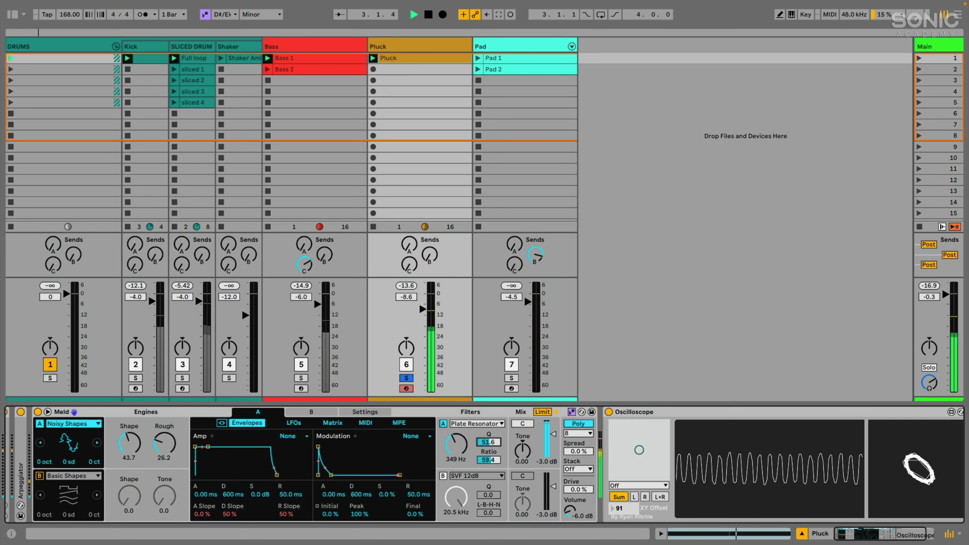
left_click_drag(488, 441, 488, 445)
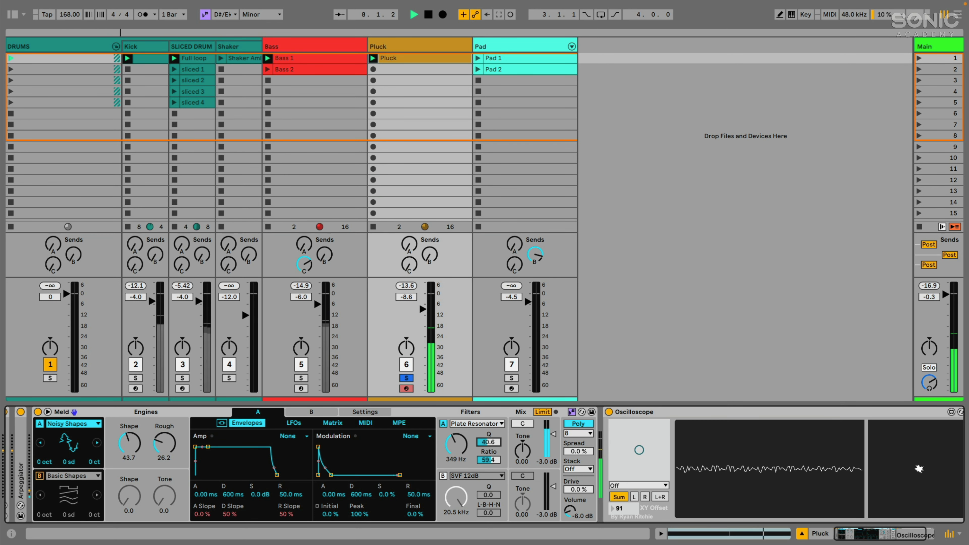
left_click(294, 424)
key("space")
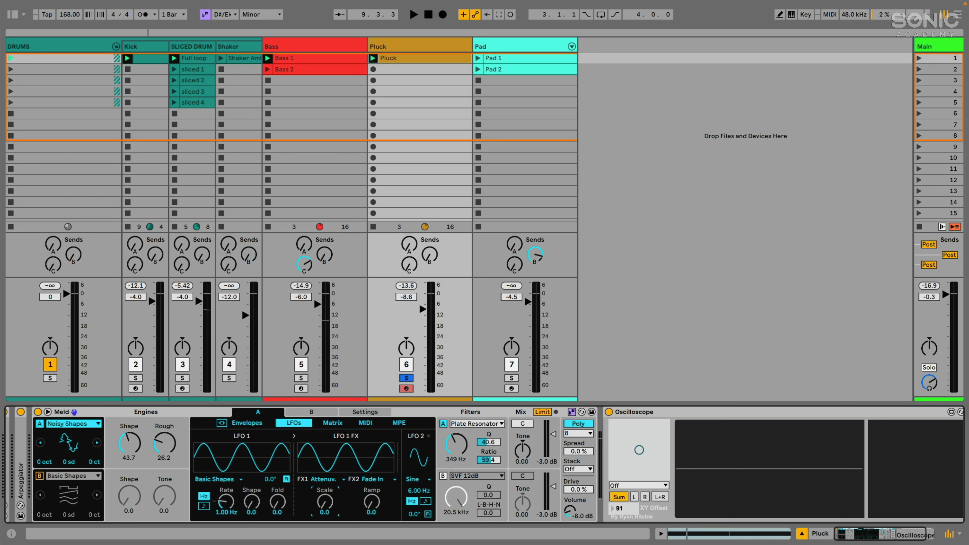
Adjust LFO 1's FX scale and replace its first FX with a Quantizer at amount 61.1.
left_click_drag(324, 501, 324, 489)
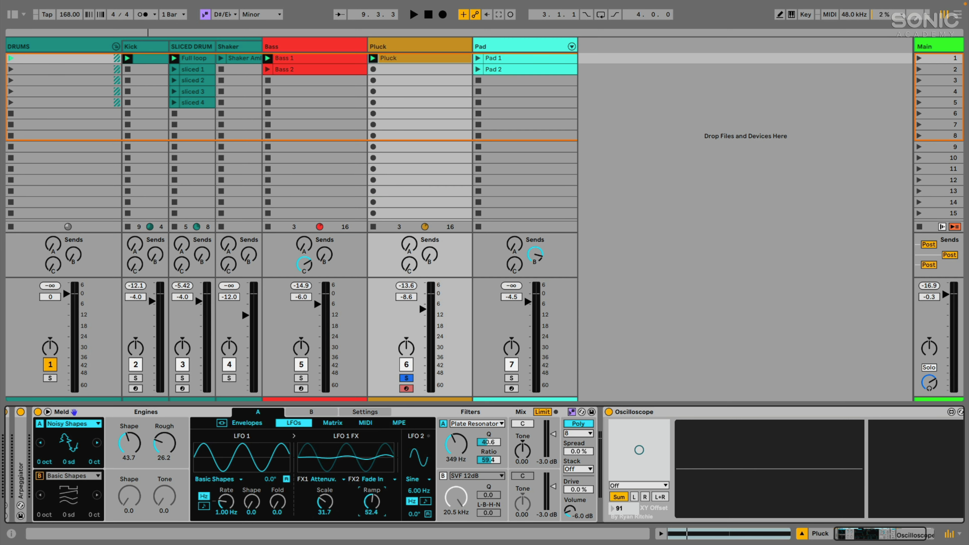
left_click(330, 480)
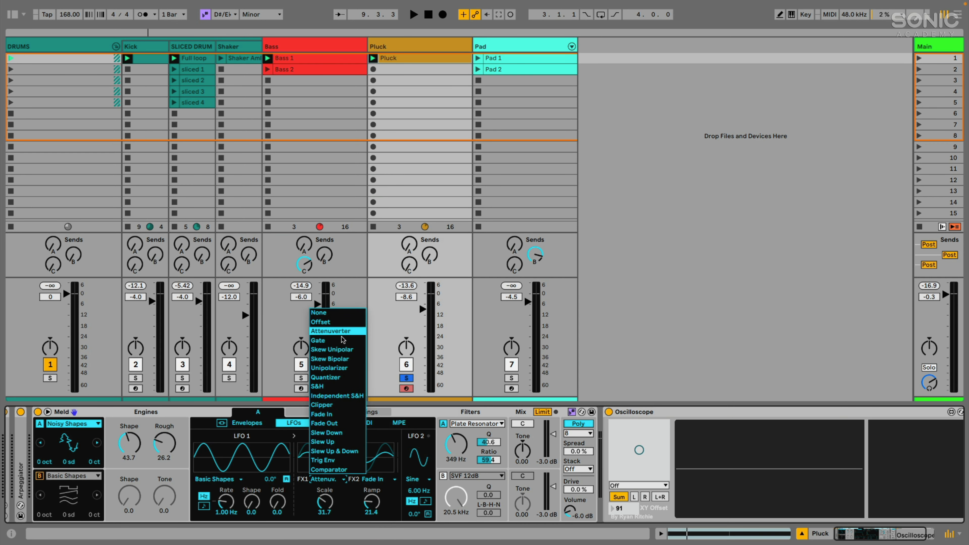
left_click(326, 377)
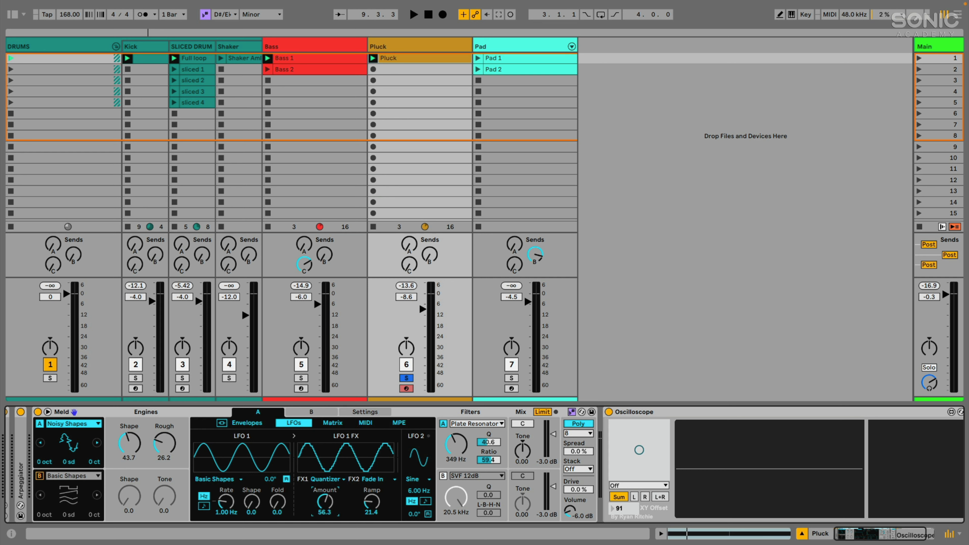
left_click_drag(325, 502, 325, 499)
Route LFO 1 FX to Filter Macro 1 at 62, then switch Meld to Mono with Legato off.
left_click(325, 423)
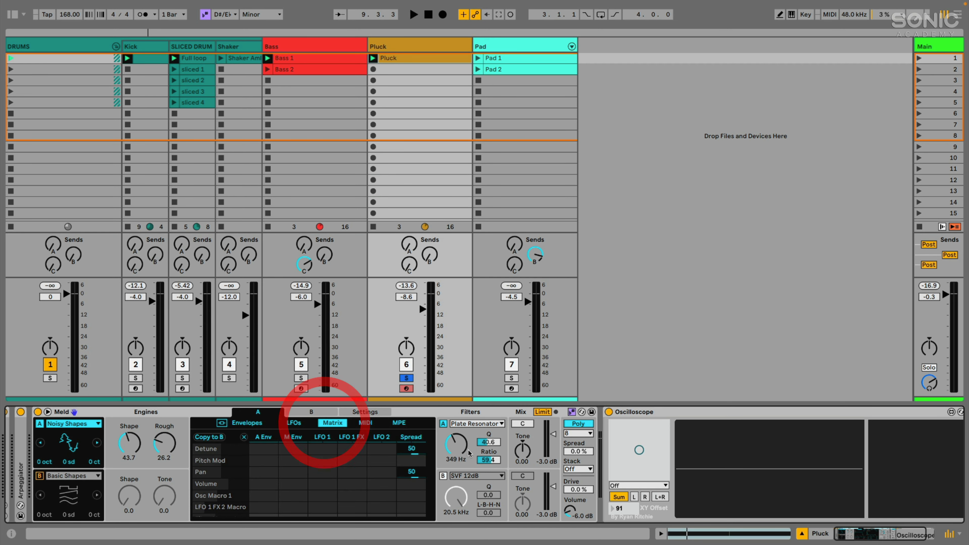
left_click(490, 441)
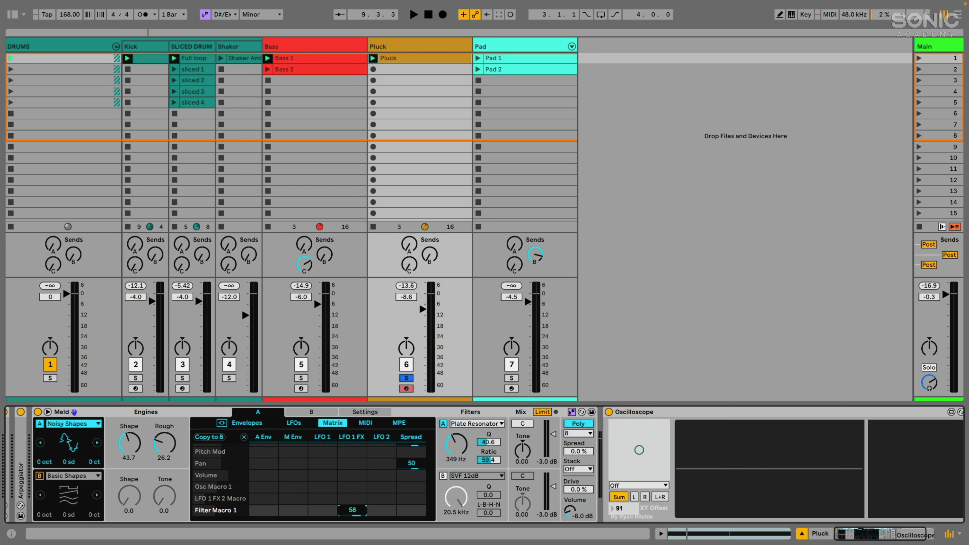
key("space")
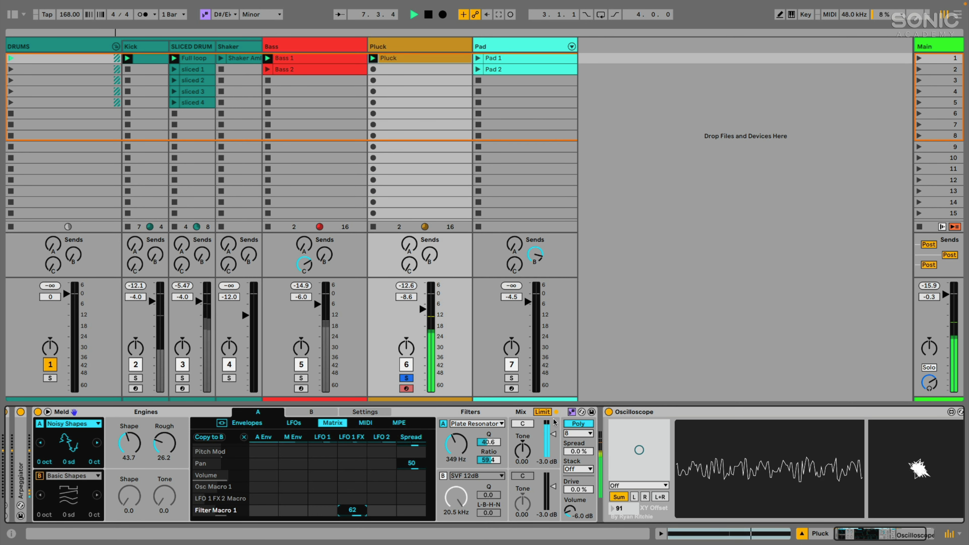
left_click(578, 424)
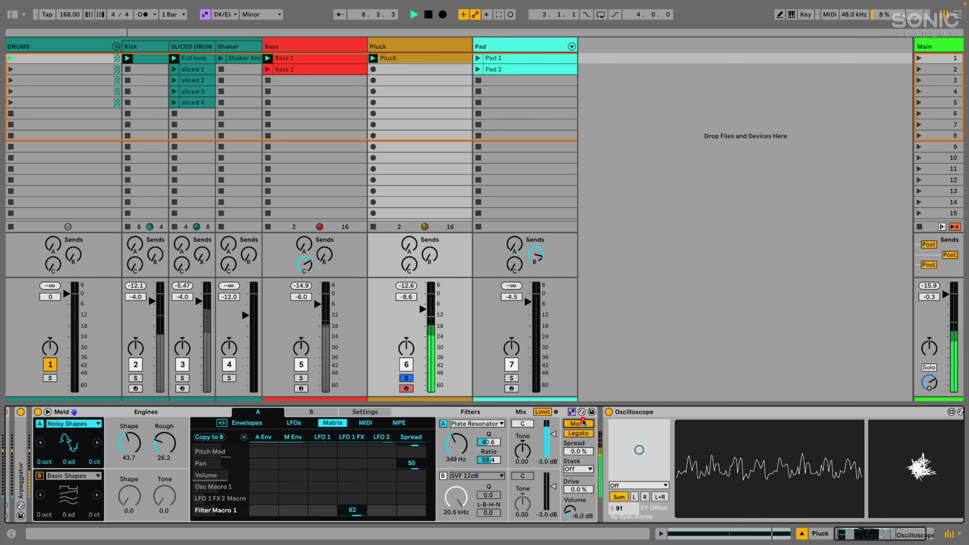
left_click(579, 433)
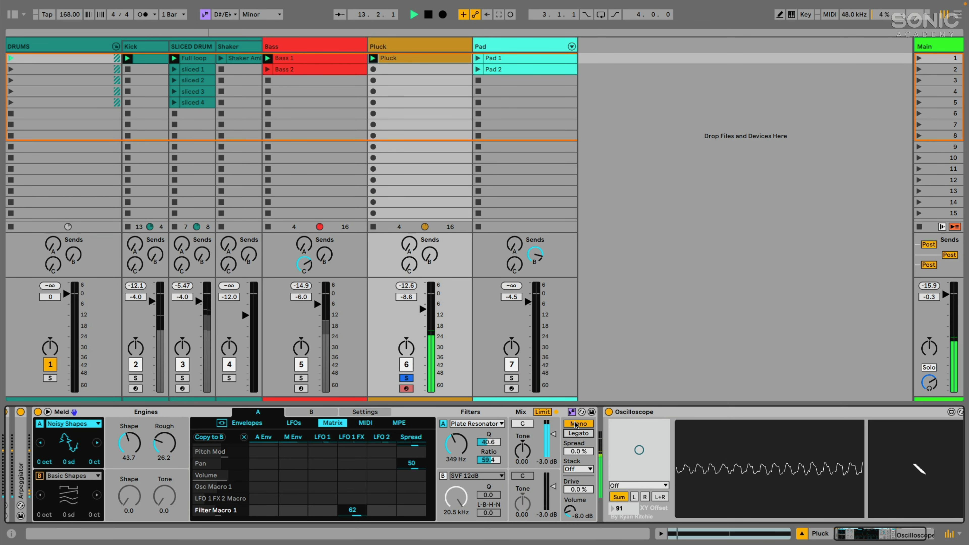
Return Meld to Poly voicing limited to 3 voices and resume playback.
key("space")
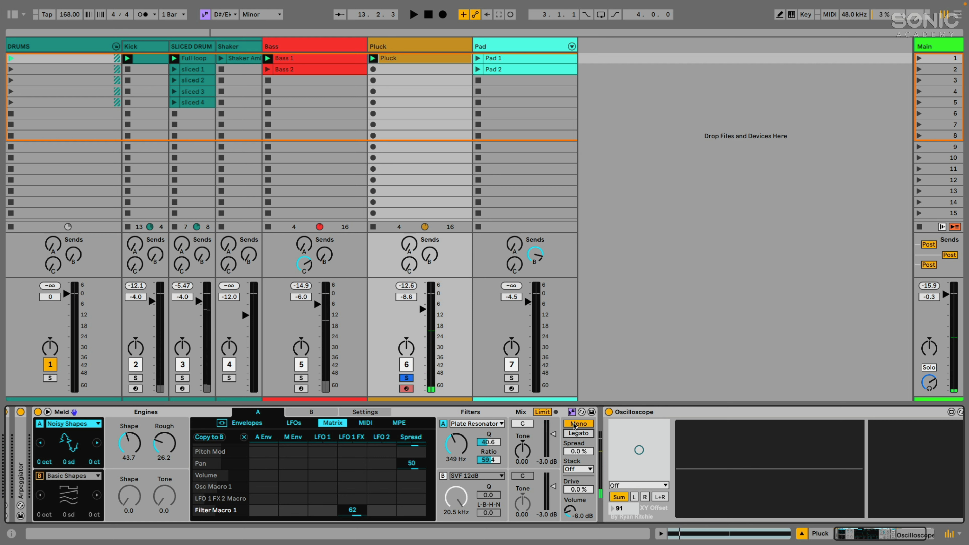
left_click(573, 425)
left_click(576, 435)
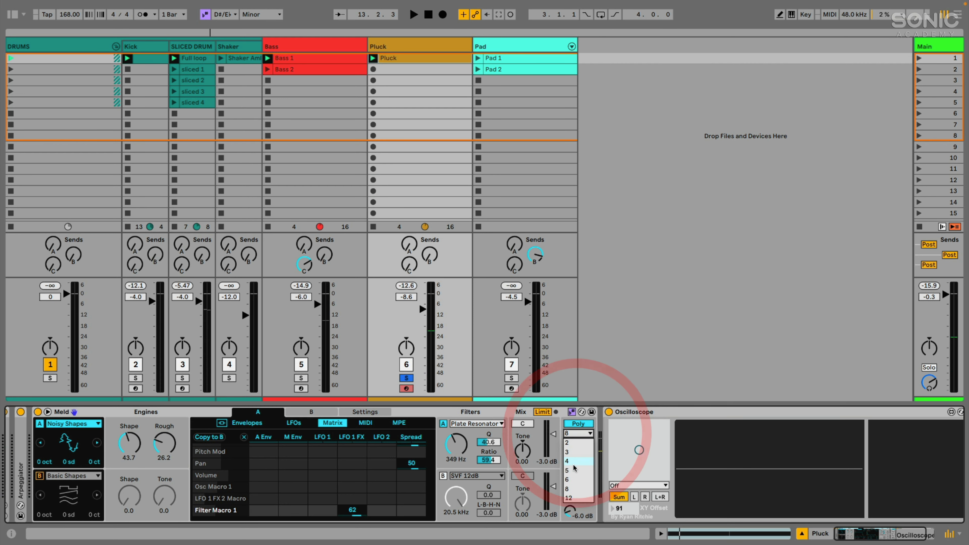
left_click(573, 452)
key("space")
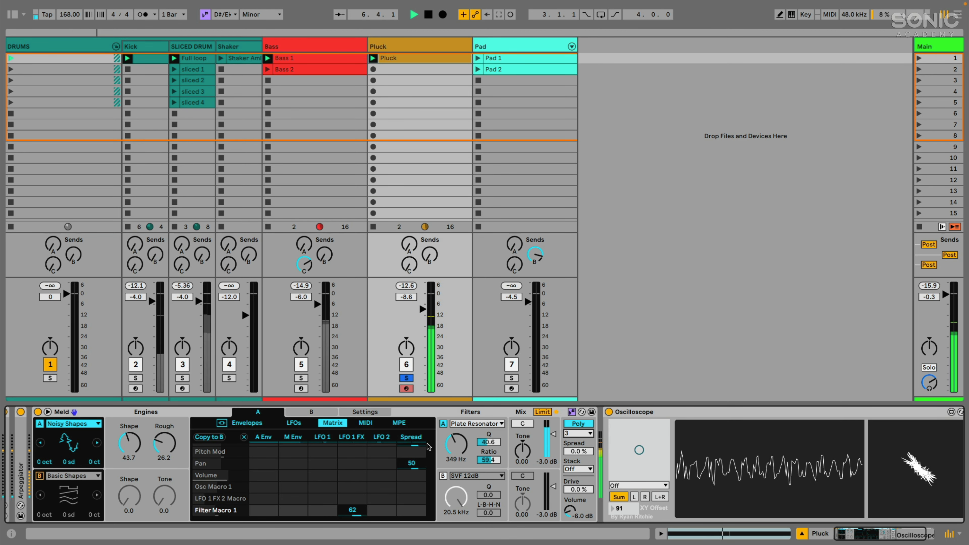
Replace LFO 1's first effect, the Quantizer, with S&H at rate 50.
left_click(354, 437)
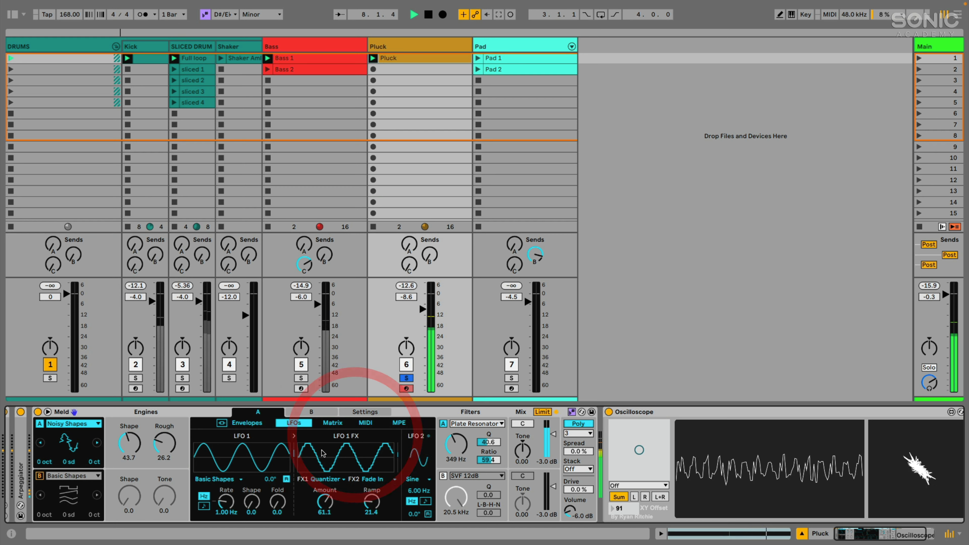
left_click(324, 480)
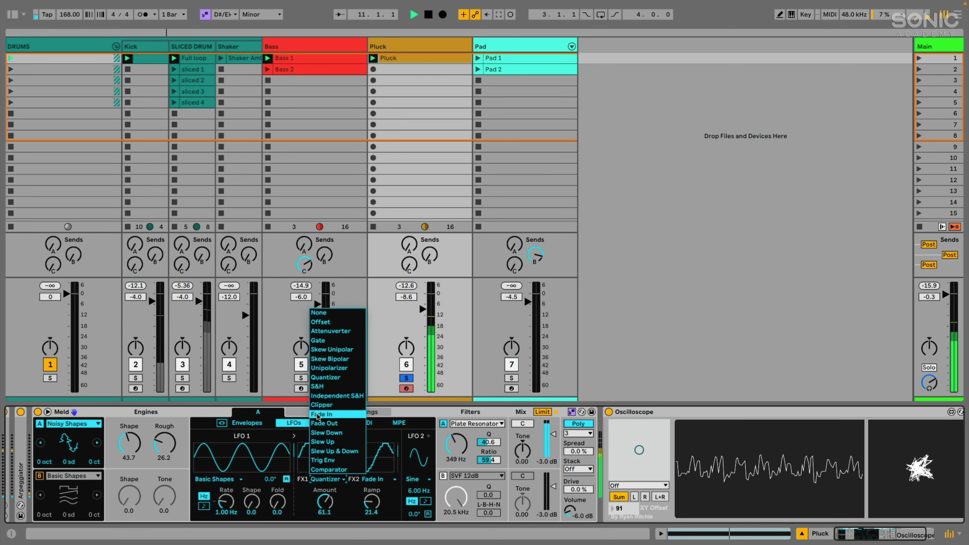
left_click(372, 501)
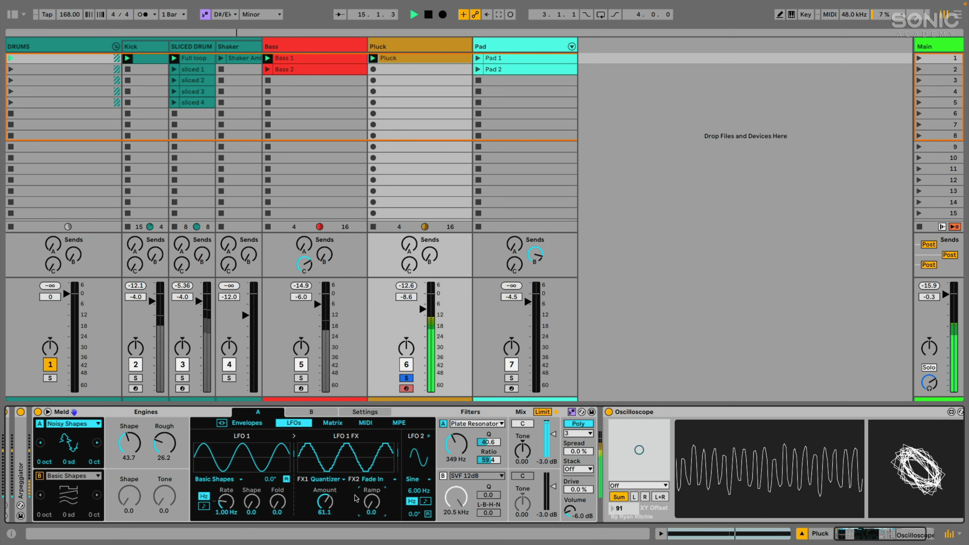
key("space")
left_click(327, 478)
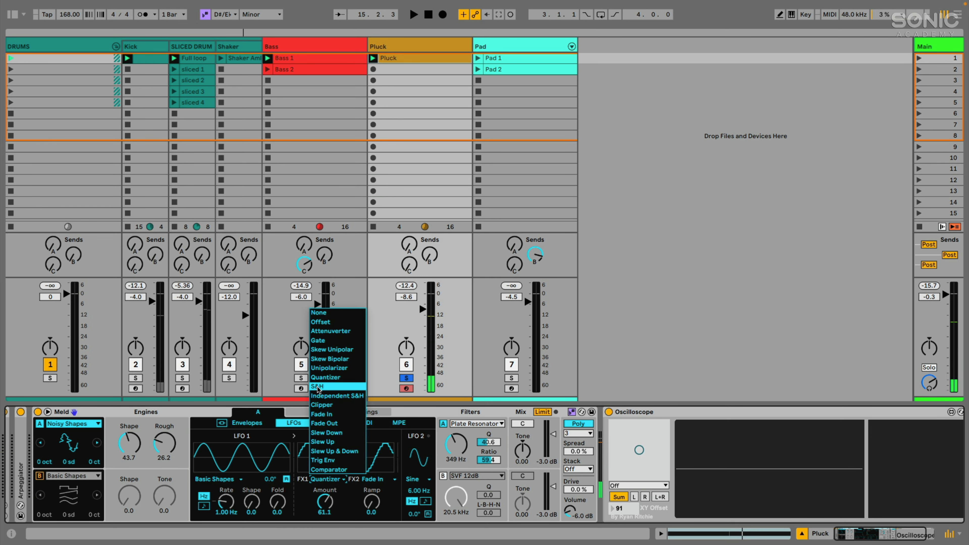
left_click(318, 386)
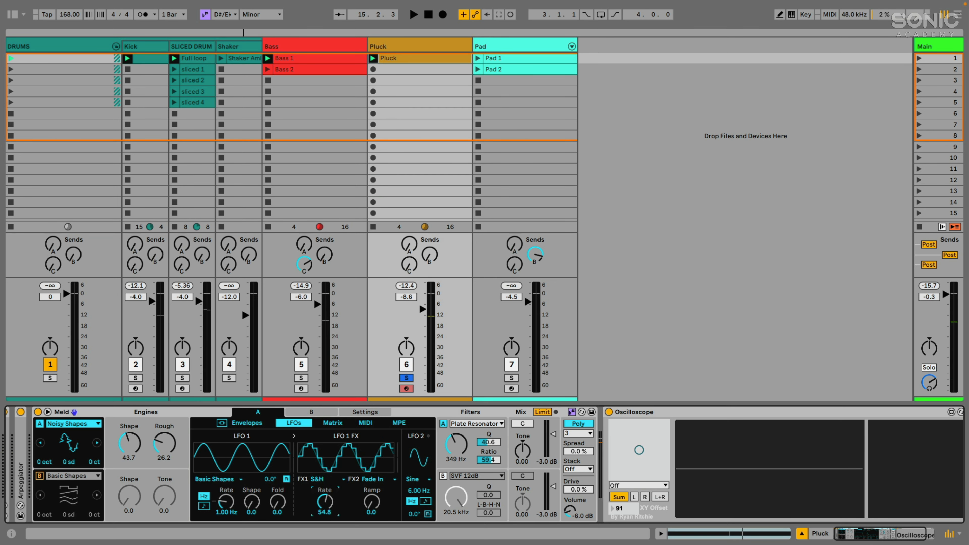
key("Delete")
left_click_drag(325, 501, 324, 464)
key("space")
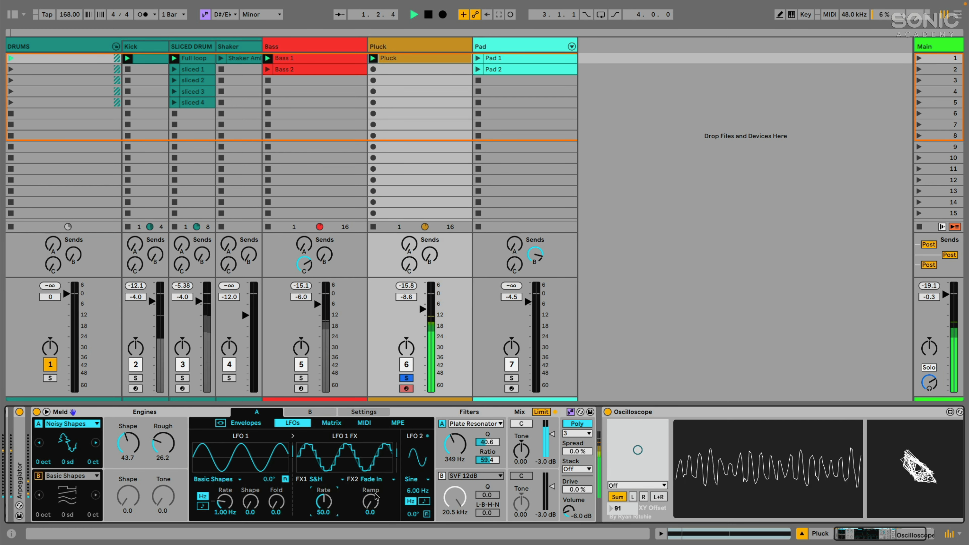
Set LFO 1's second effect to Slow Dwn with its slope raised to 42.1.
left_click(375, 480)
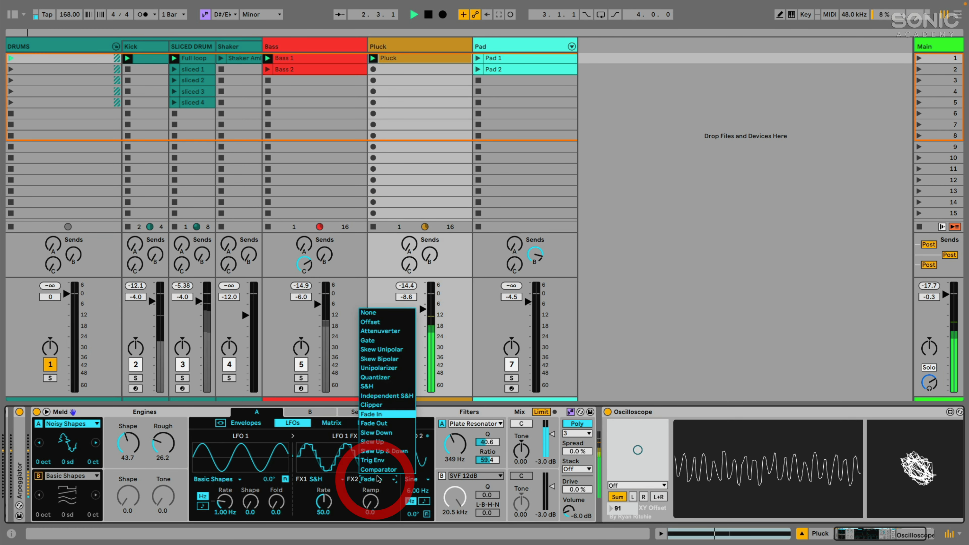
left_click(381, 432)
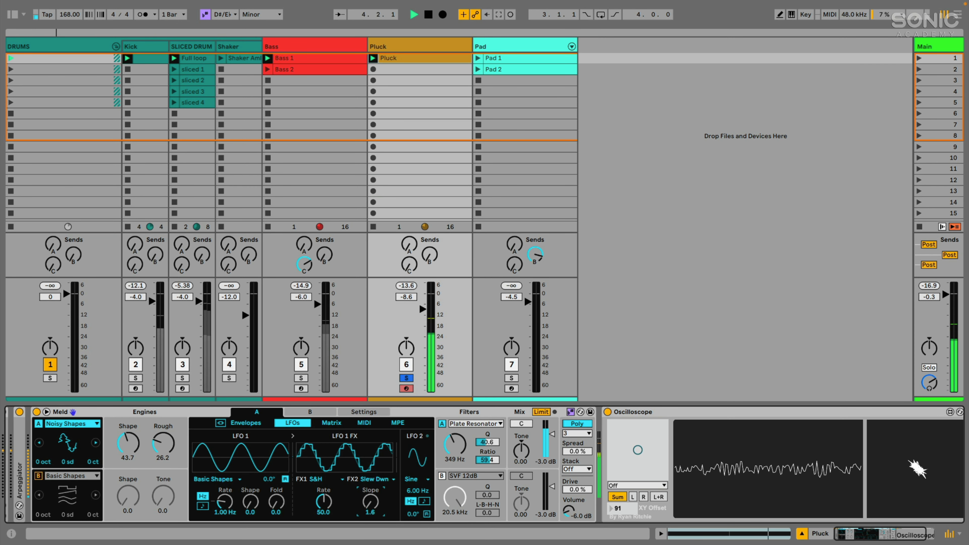
left_click_drag(370, 501, 370, 479)
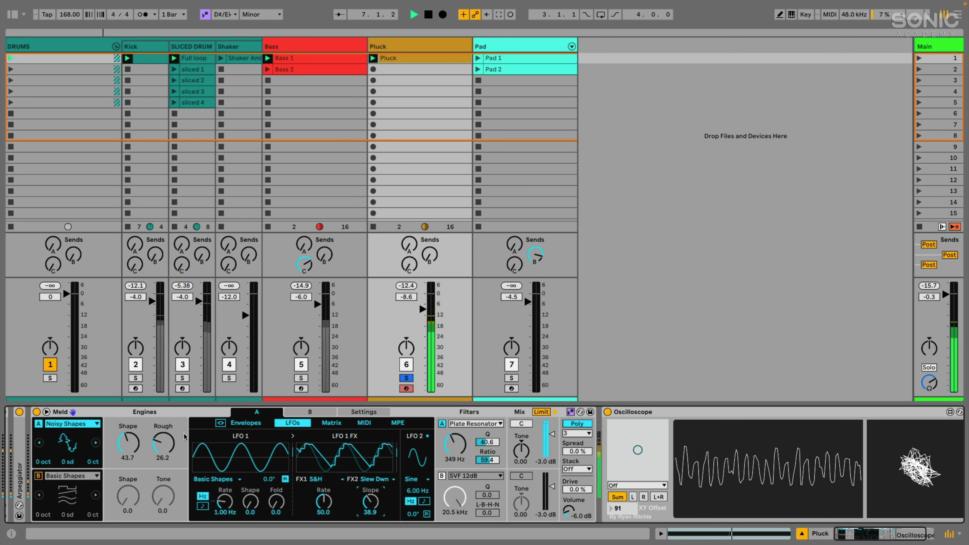
key("space")
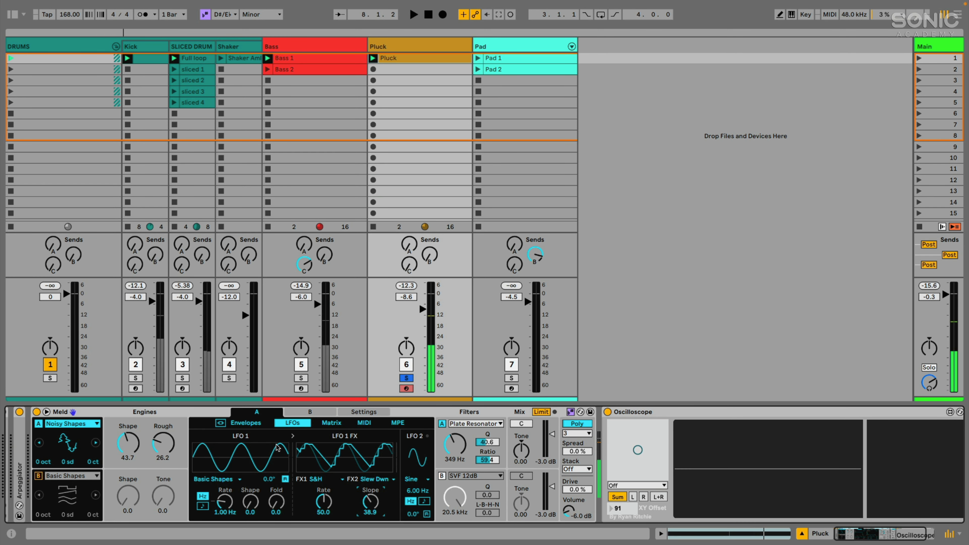
Turn off LFO 1 retriggering and slow its rate to 0.04 Hz.
left_click(286, 479)
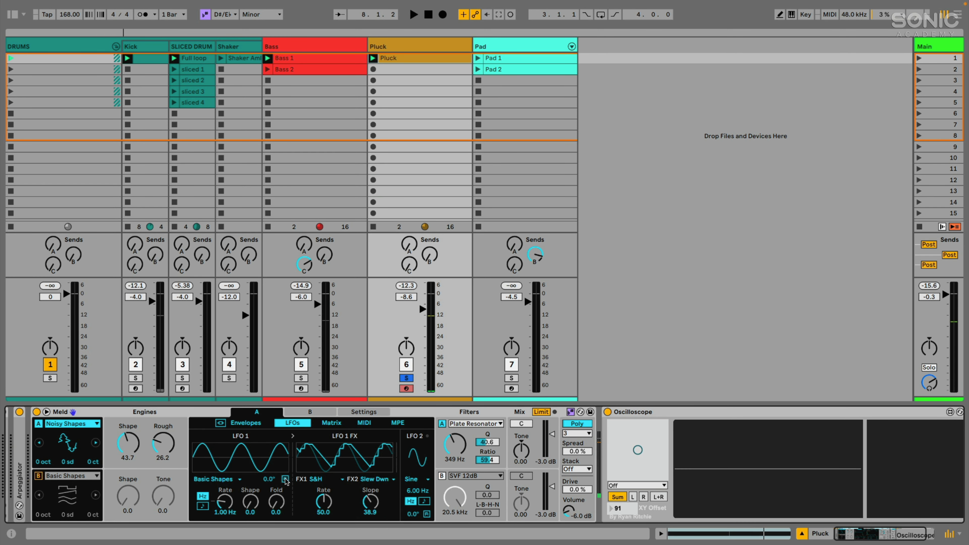
mouse_move(230, 505)
left_mouse_down()
mouse_move(215, 500)
mouse_move(223, 508)
left_mouse_up()
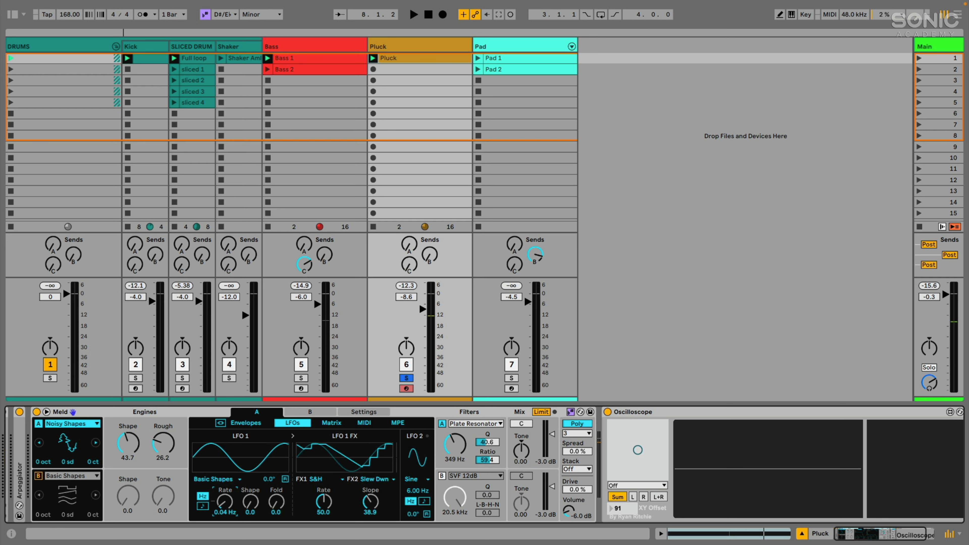
key("space")
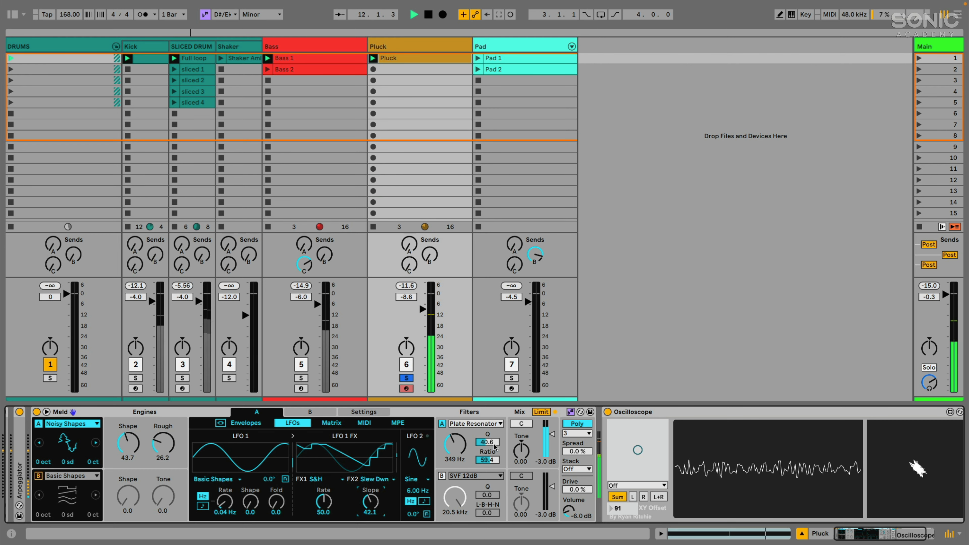
key("space")
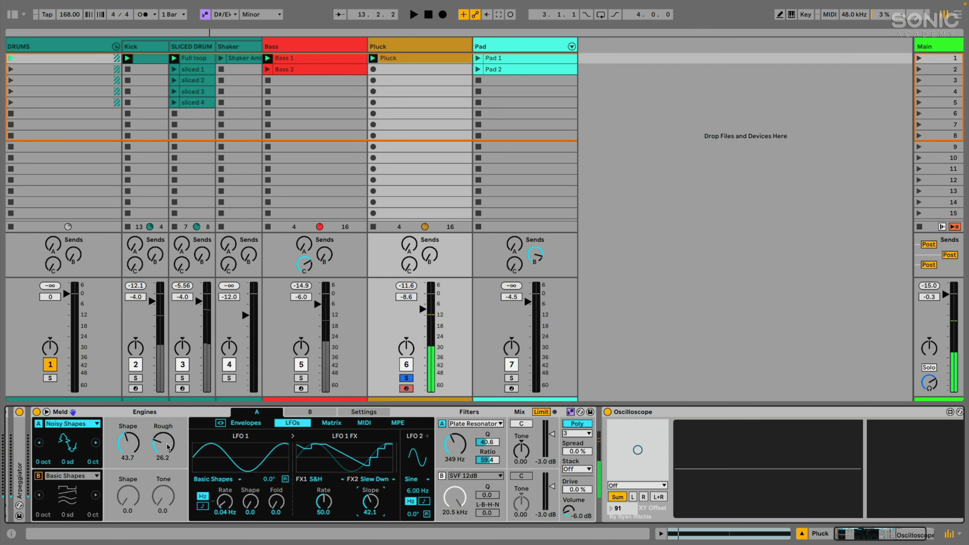
key("space")
Nudge the Rough amount up to 27.0 and expand Meld's modulation matrix.
left_click_drag(163, 443, 163, 441)
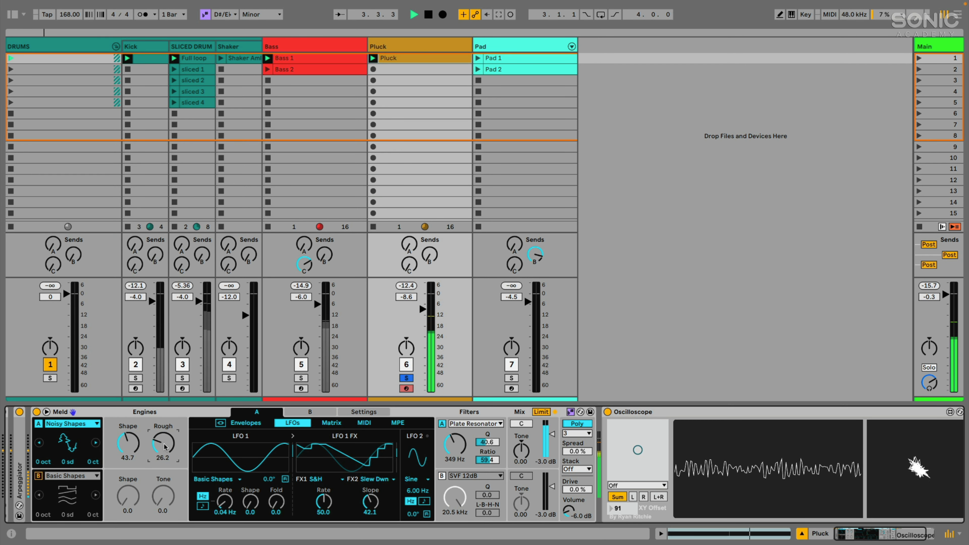
key("space")
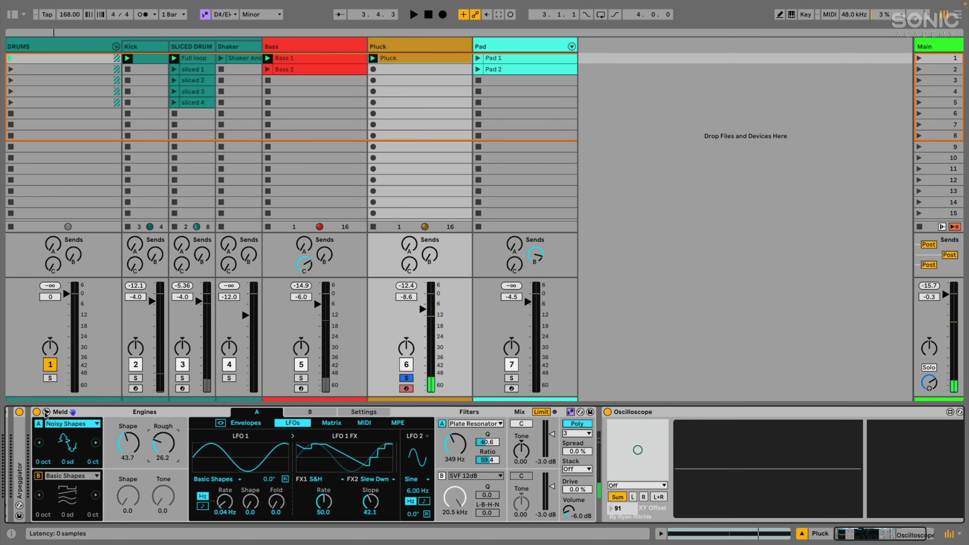
left_click(331, 423)
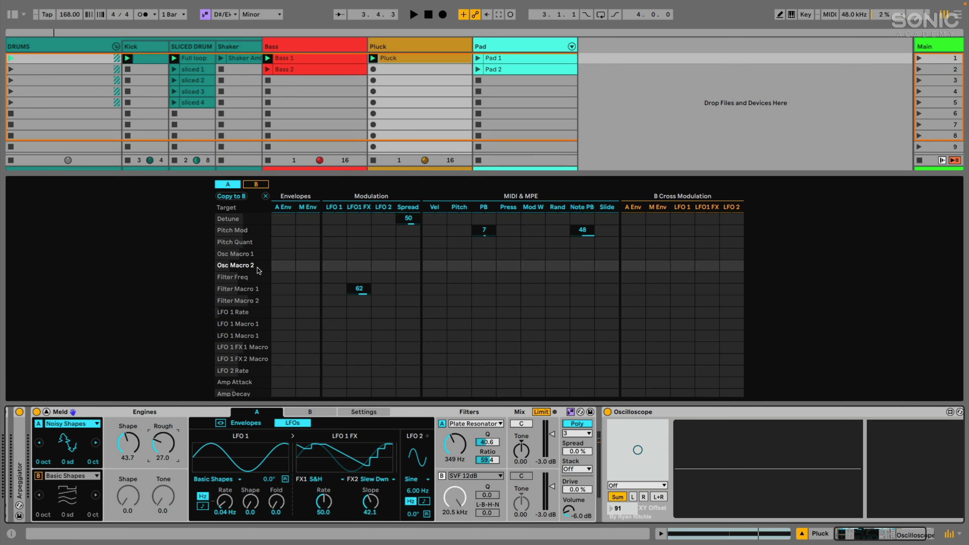
Set the LFO1 FX to Osc Macro 2 matrix amount to 33 and bring up the envelopes.
left_click(359, 265)
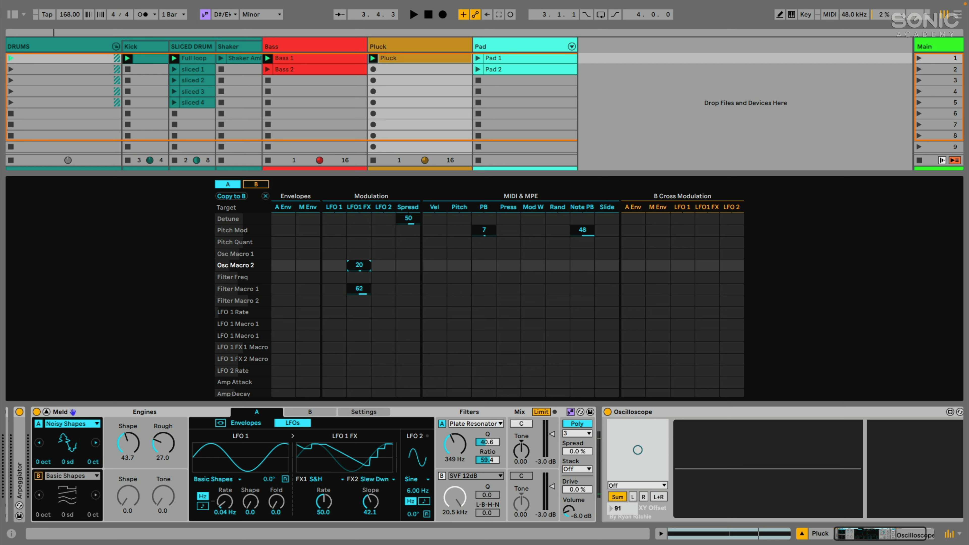
left_click_drag(359, 265, 359, 259)
key("space")
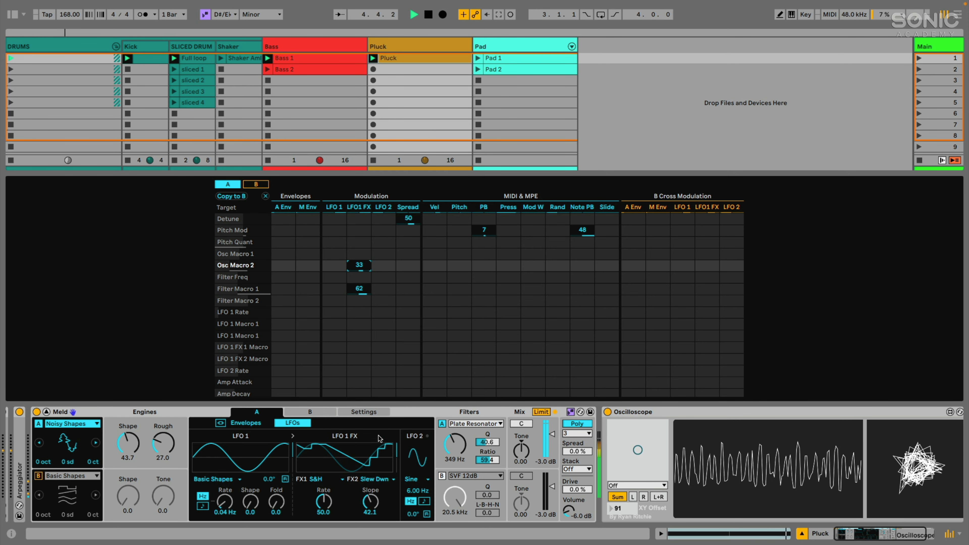
left_click(249, 424)
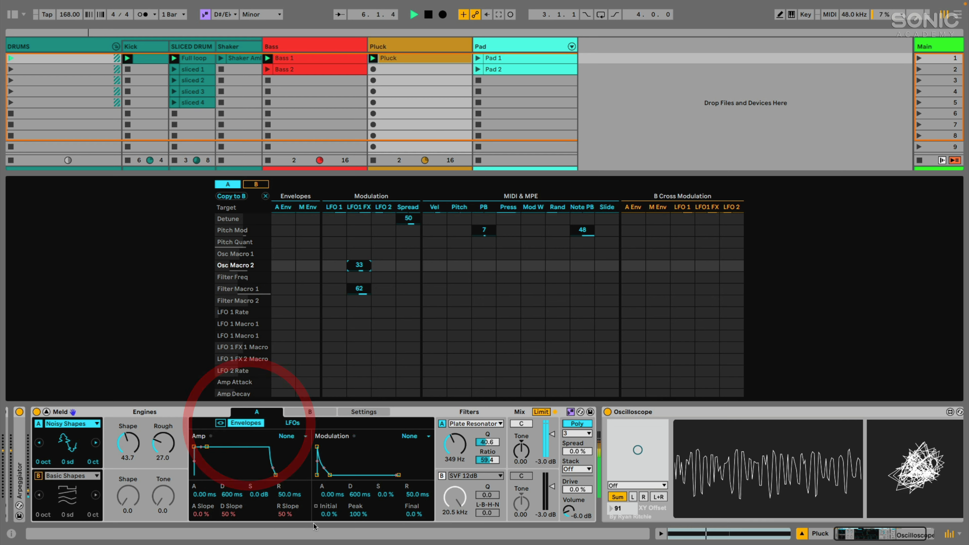
Drop the amp sustain to -inf and lengthen the amp attack to 4.26 ms.
key("space")
left_click_drag(258, 495, 284, 485)
key("space")
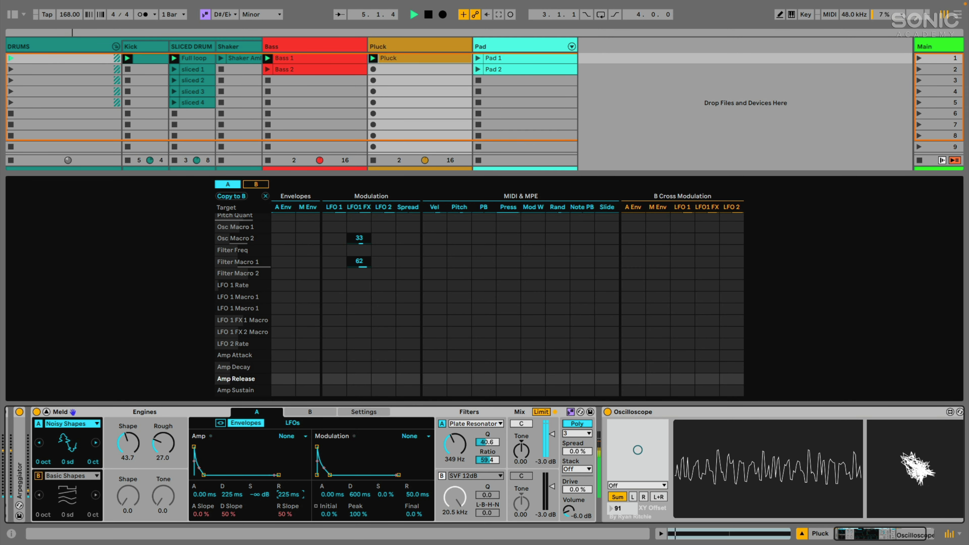
left_click_drag(201, 495, 201, 486)
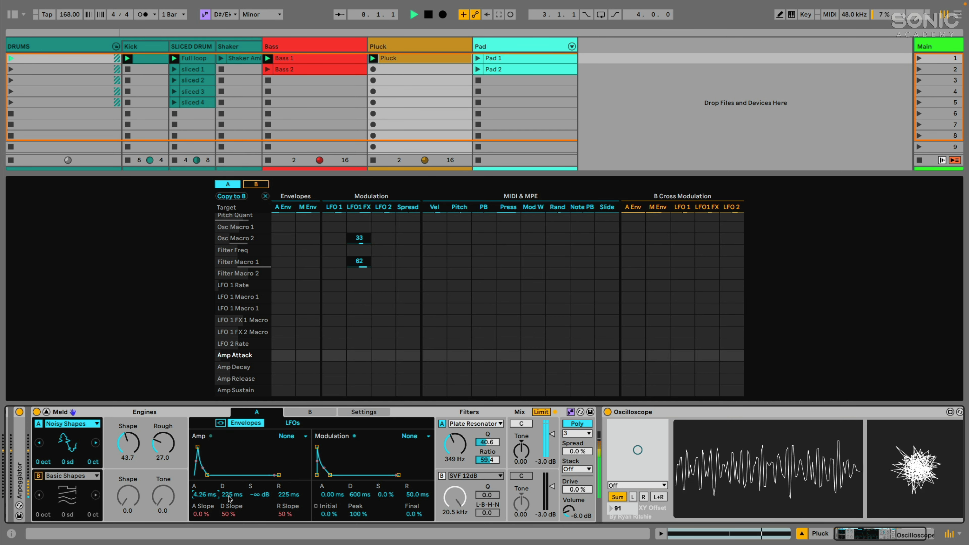
key("space")
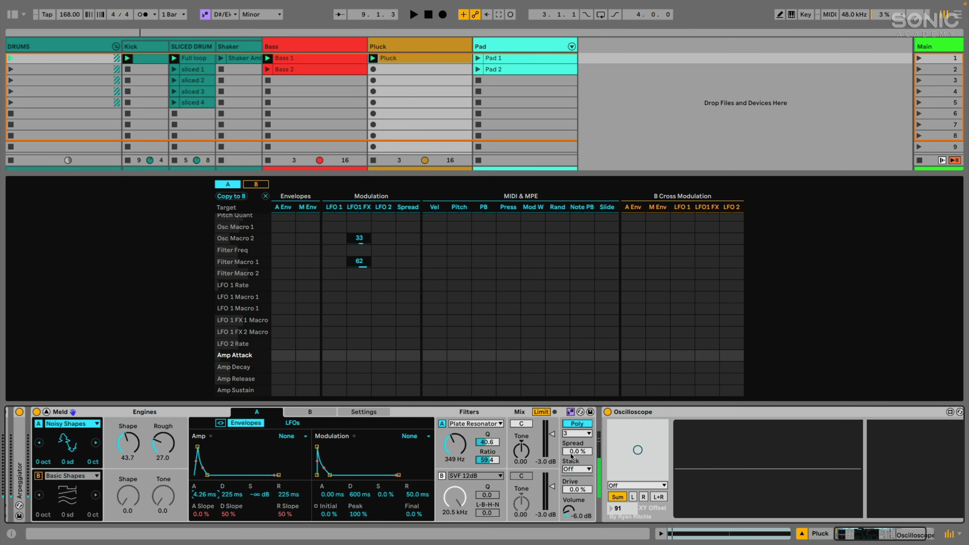
Stack 3 voices with 29% Spread and lengthen the amp decay to 423 ms.
left_click(567, 468)
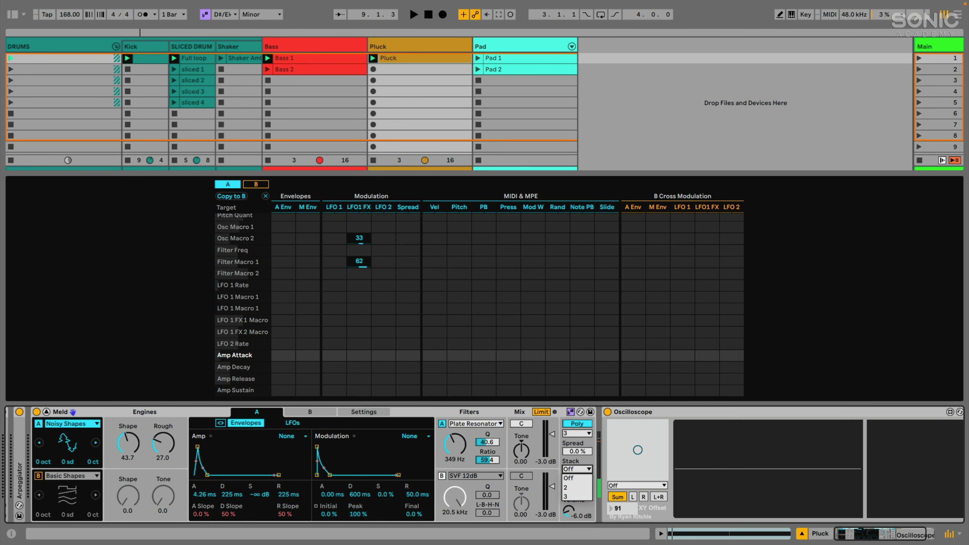
left_click(565, 492)
key("space")
left_click_drag(569, 455, 569, 443)
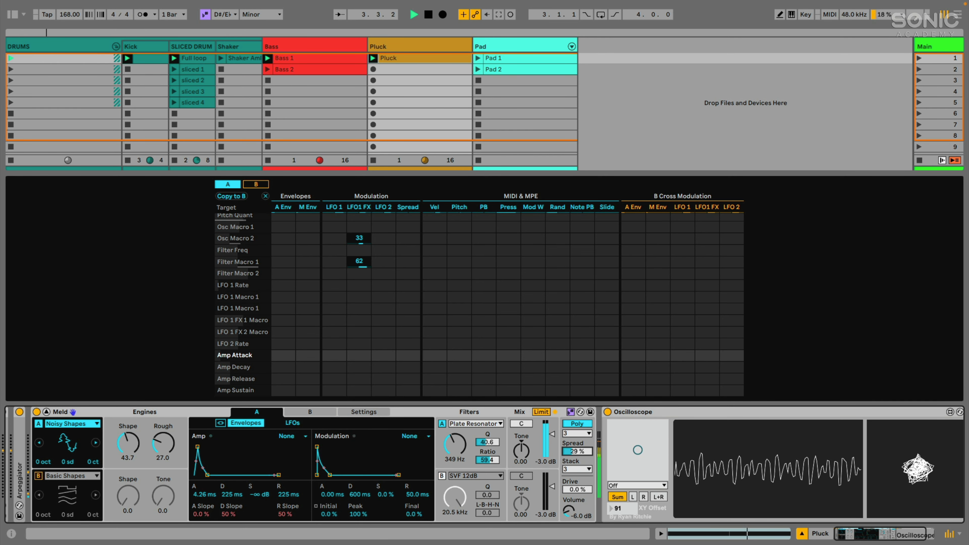
left_click_drag(231, 498, 231, 491)
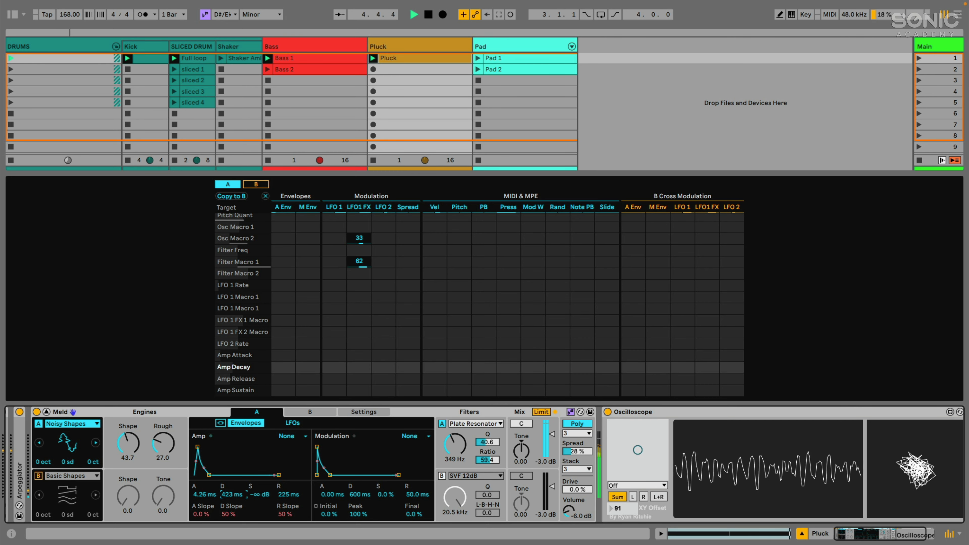
left_click_drag(573, 451, 573, 451)
key("space")
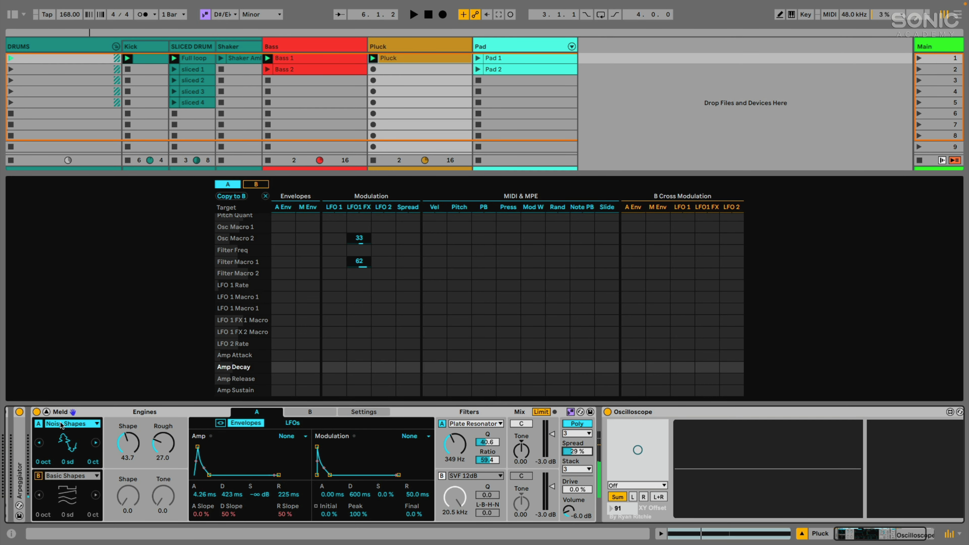
Collapse the matrix, unsolo Pluck, and set Spread to 35% and Drive to 20%.
left_click(47, 412)
left_click(406, 379)
key("space")
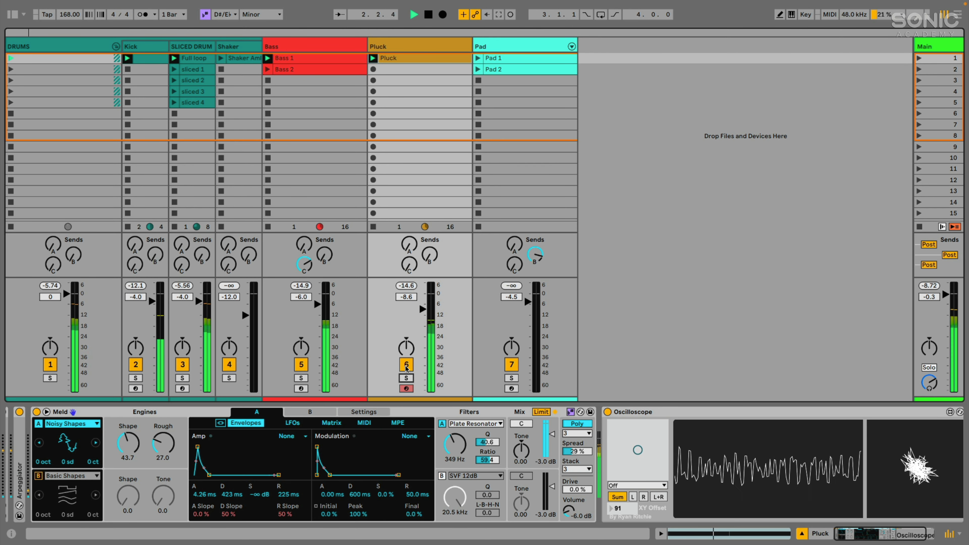
left_click_drag(576, 451, 576, 447)
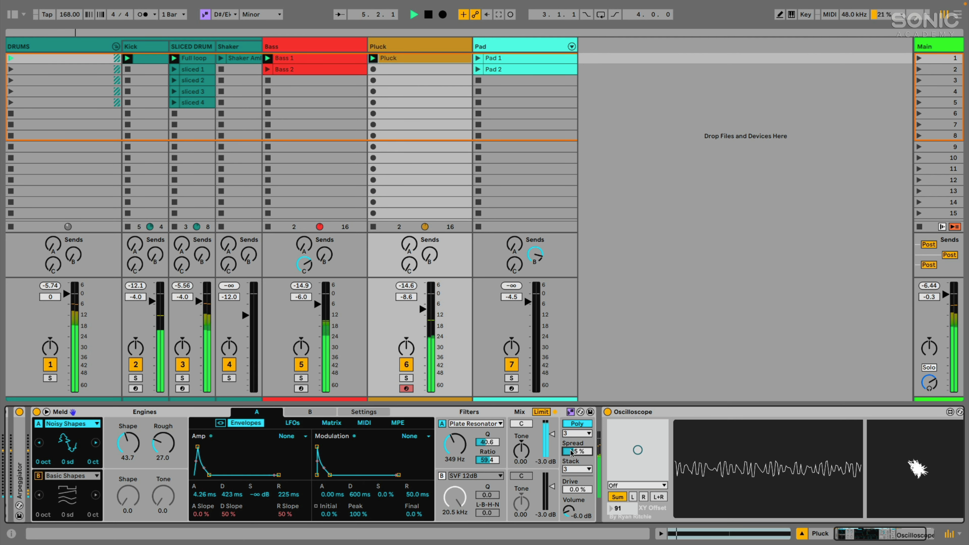
left_click_drag(570, 492, 569, 484)
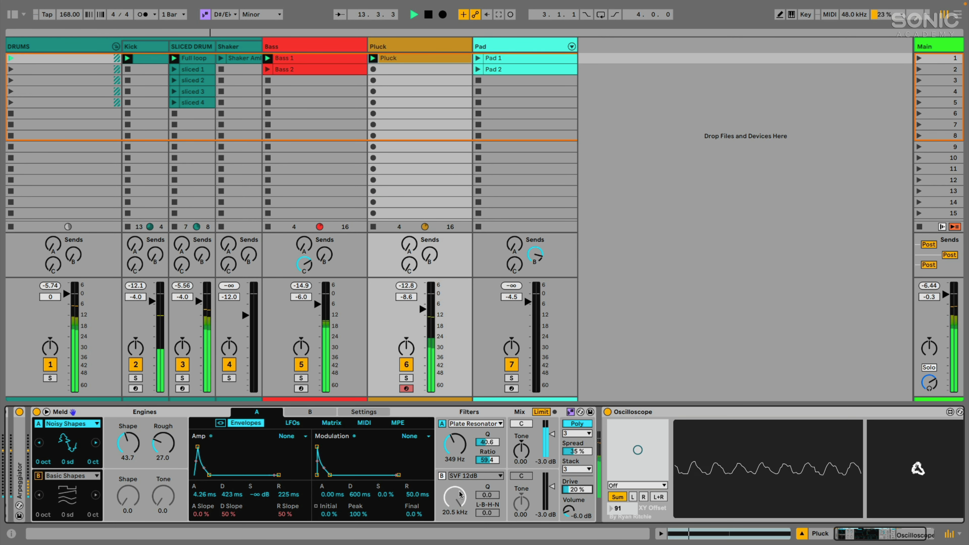
Raise Pluck's Echo Delay send to 0 dB, volume to -7.1 dB, filter A Tone to -0.35.
left_click_drag(405, 267, 405, 232)
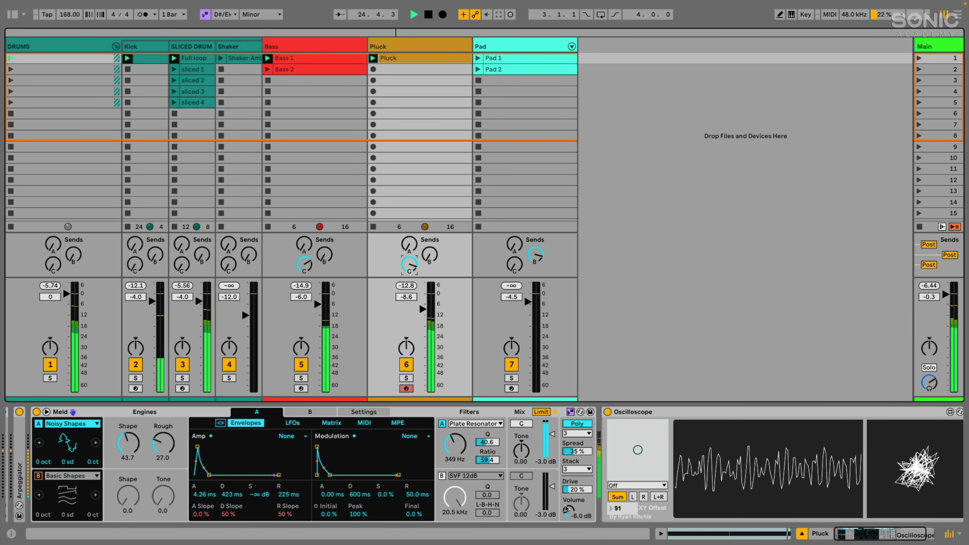
key("space")
left_click_drag(566, 510, 566, 513)
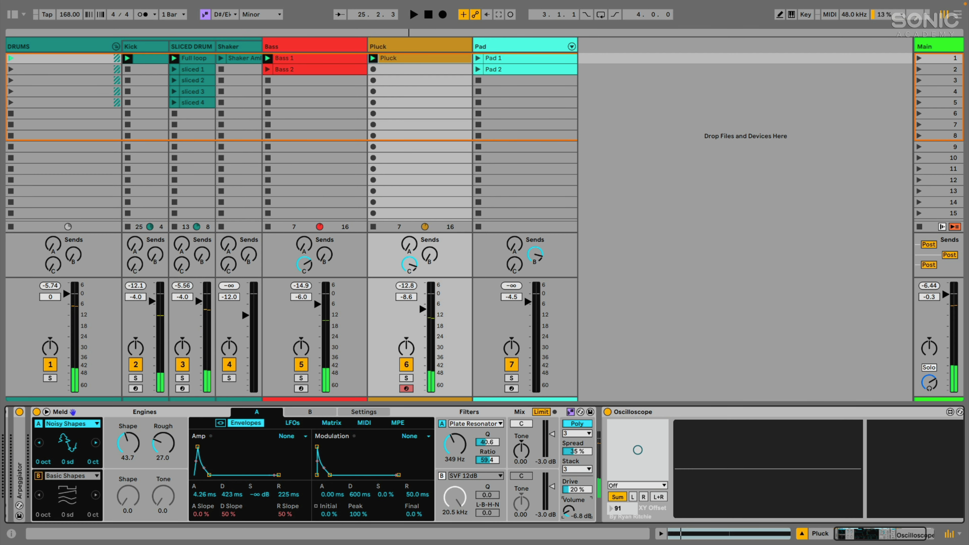
key("space")
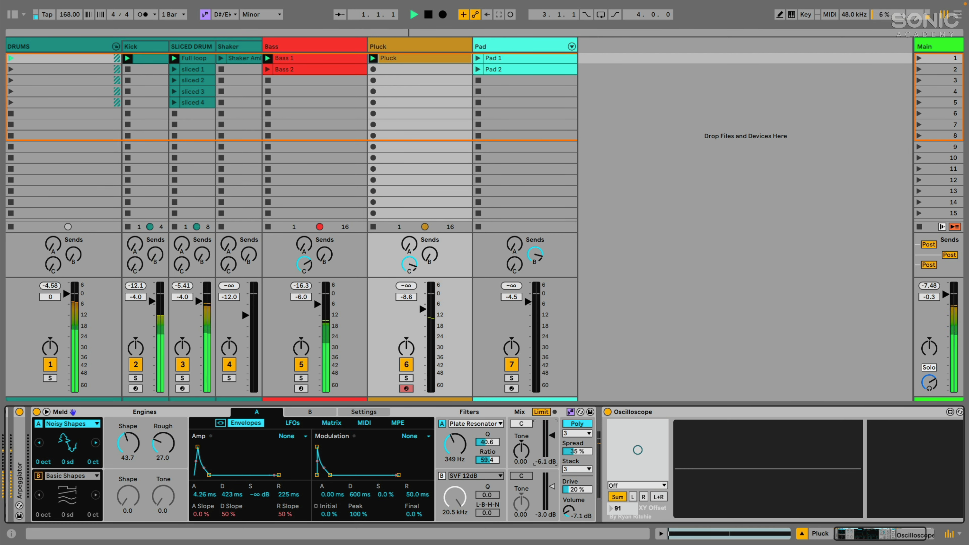
key("space")
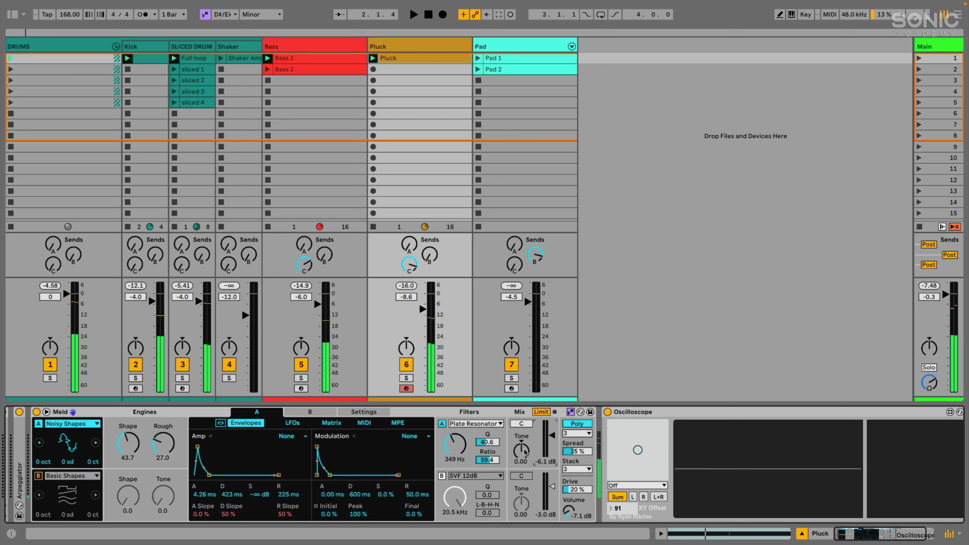
left_click_drag(521, 451, 521, 456)
key("space")
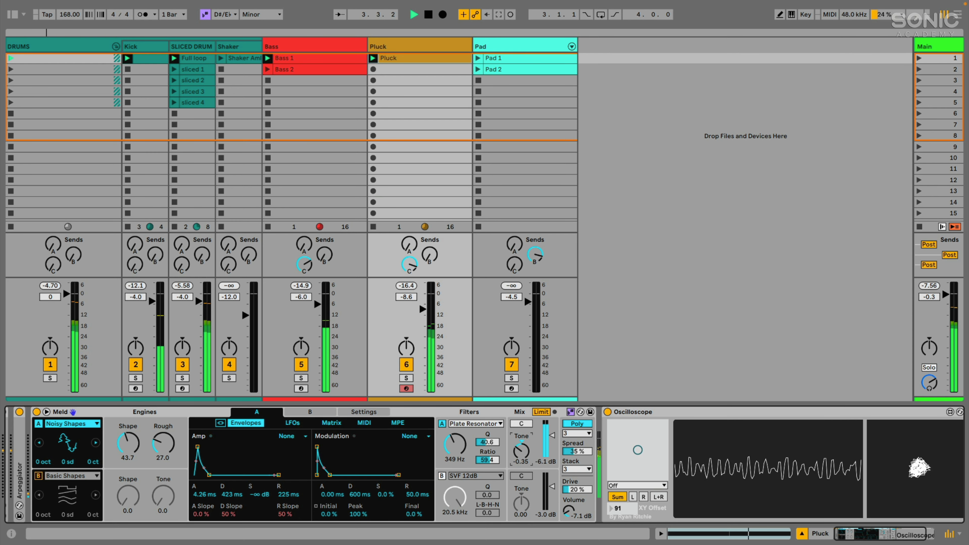
Stop playback and switch the device view to the Pad track.
left_click(147, 412)
key("space")
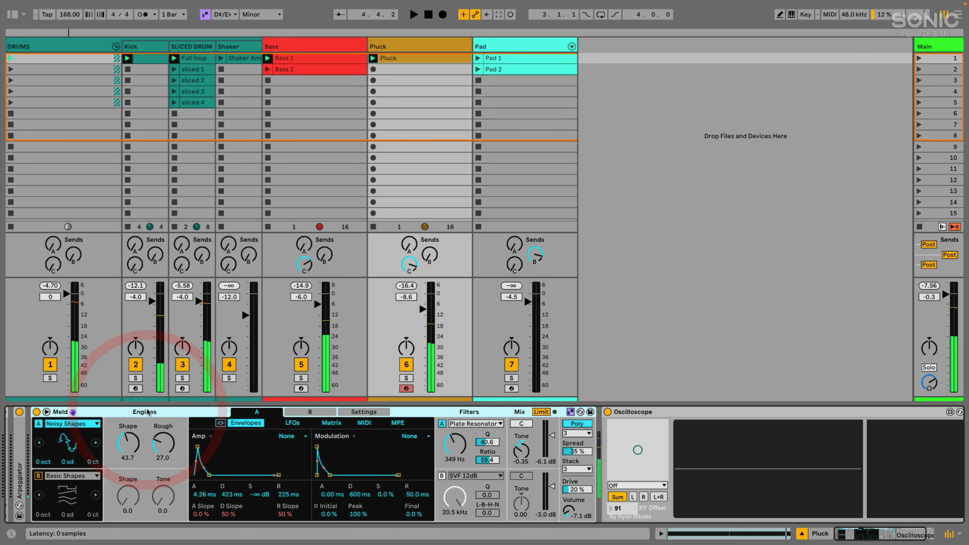
left_click(490, 47)
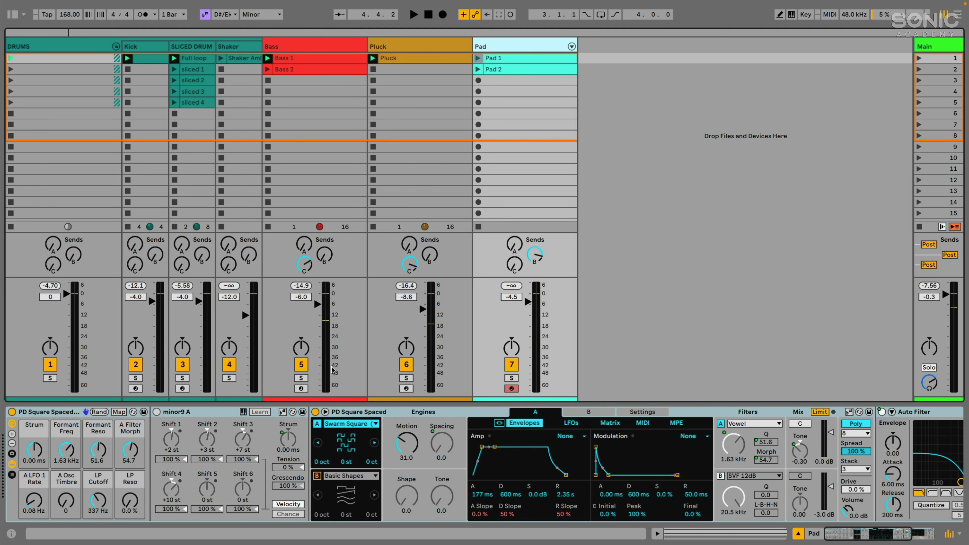
Browse the Pad's Meld chain and check Osc A's wavetable list, keeping Swarm Square.
scroll(390, 431, "right", 5)
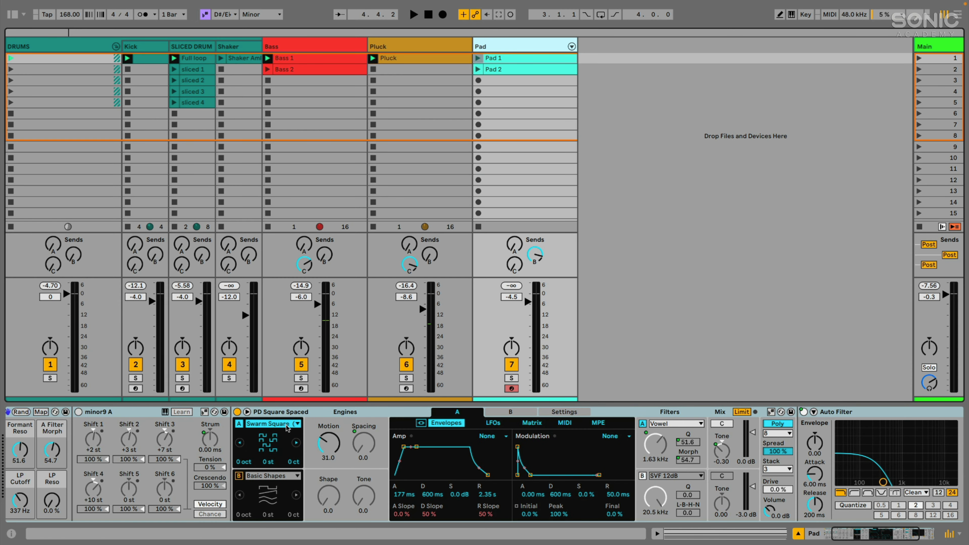
left_click(287, 425)
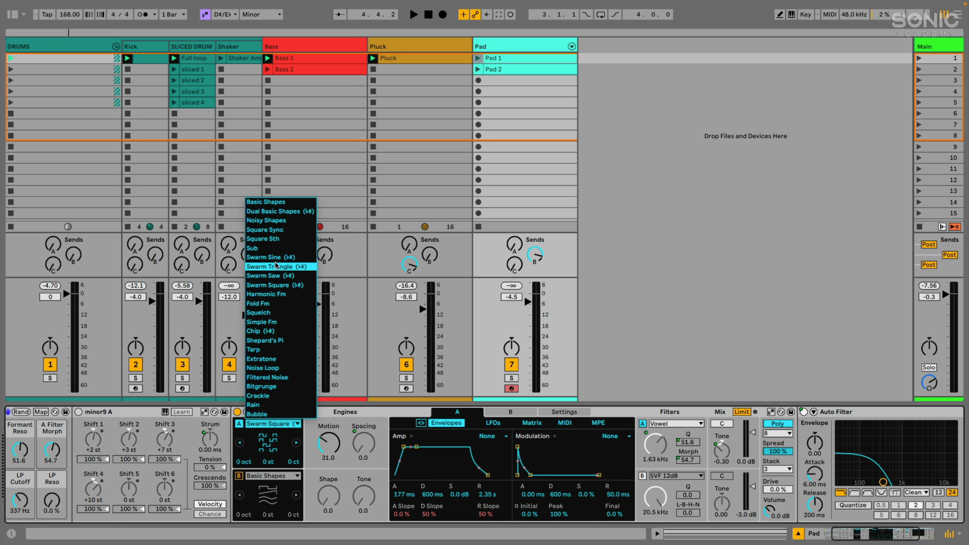
left_click(353, 413)
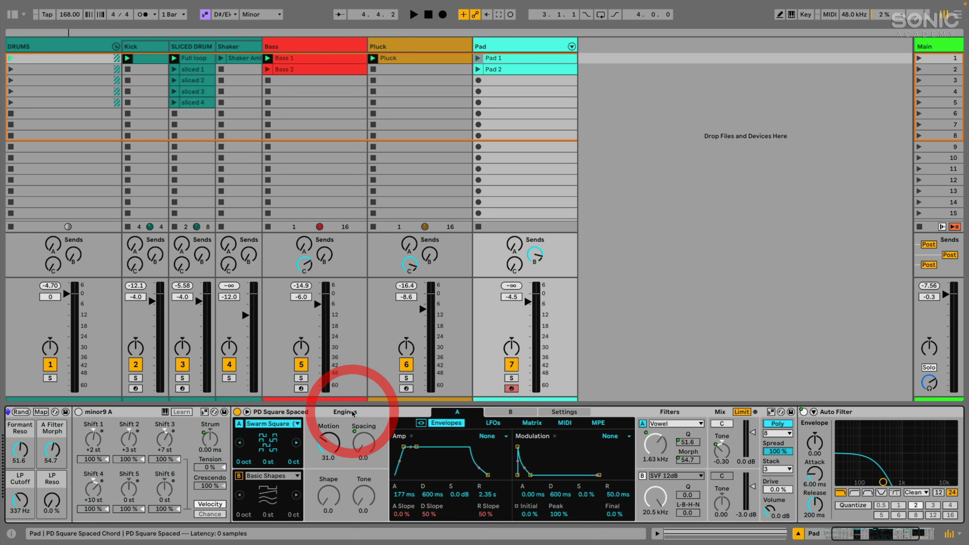
scroll(347, 417, "left", 3)
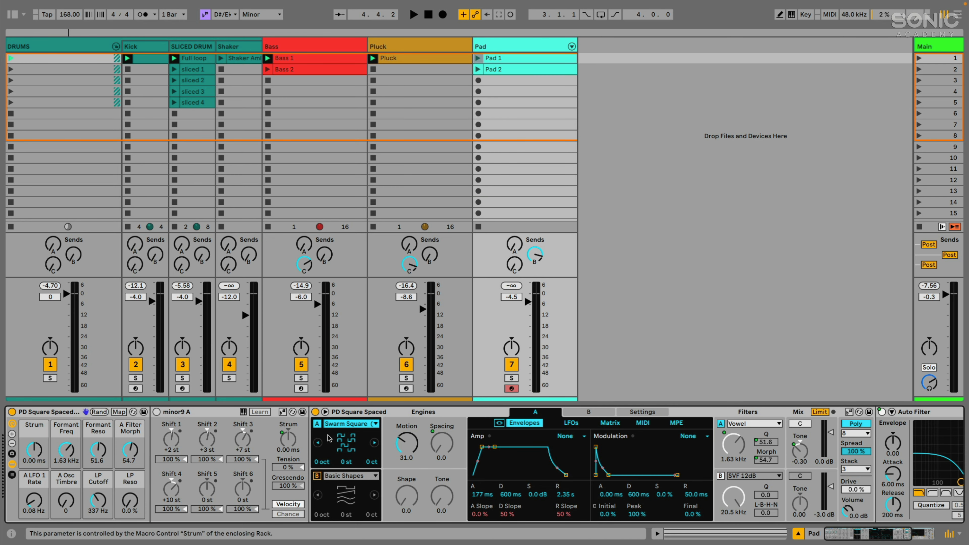
scroll(191, 414, "right", 8)
scroll(202, 416, "left", 8)
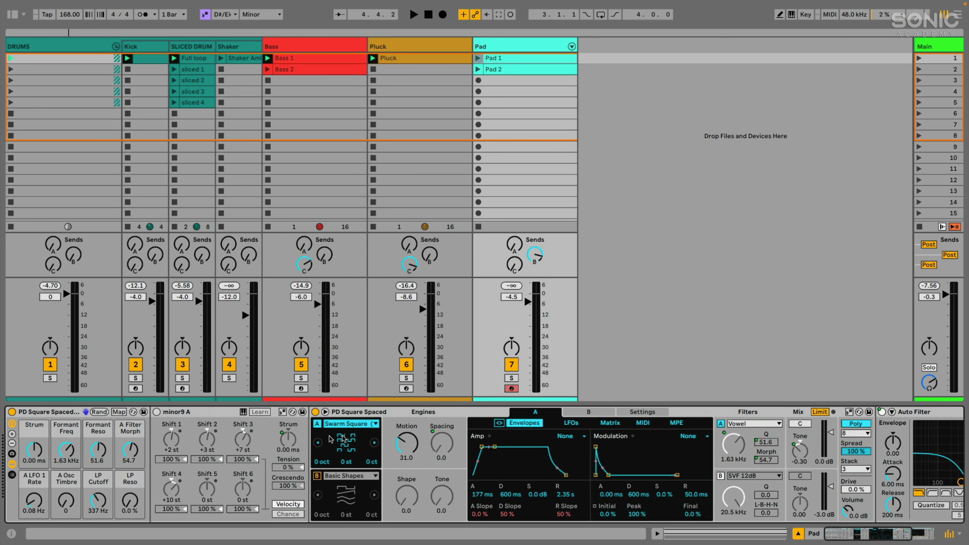
double_click(201, 414)
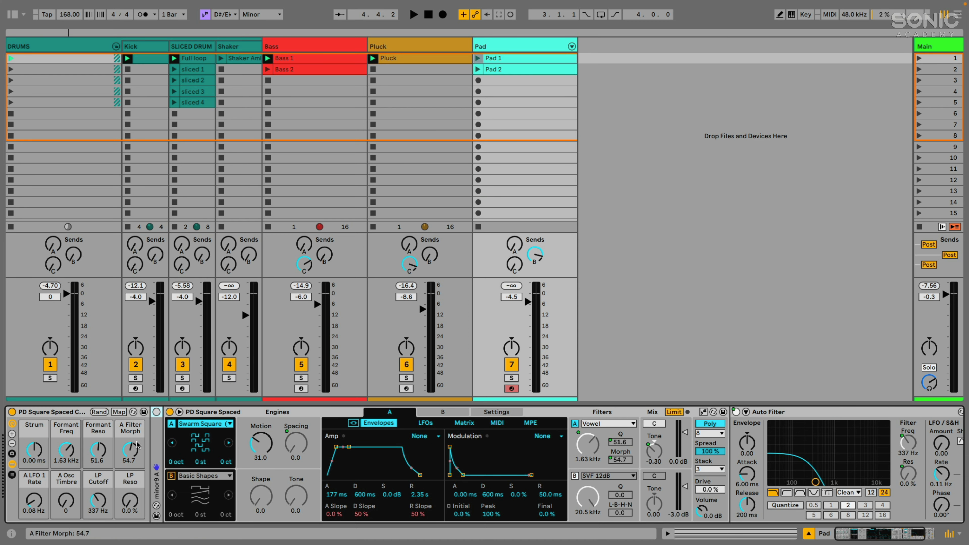
key("space")
key("space")
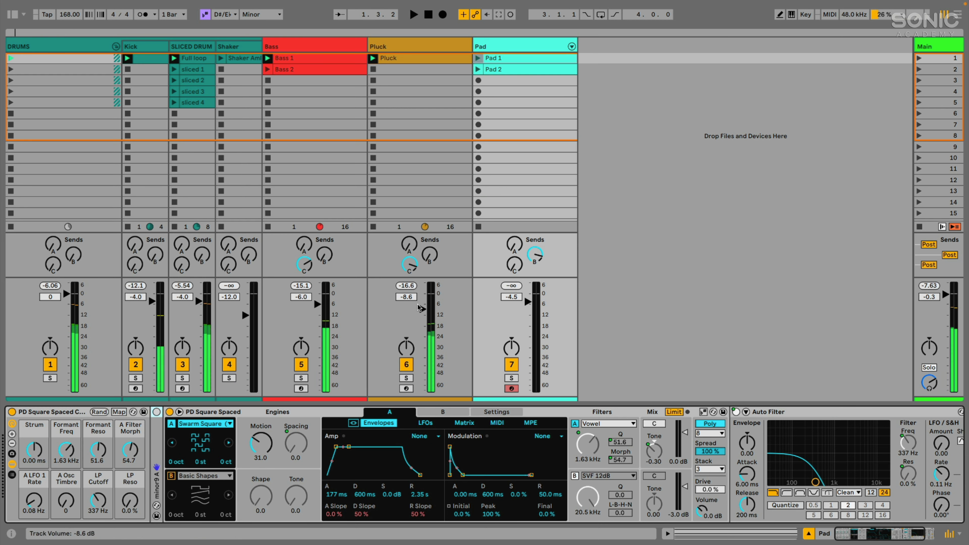
left_click(511, 378)
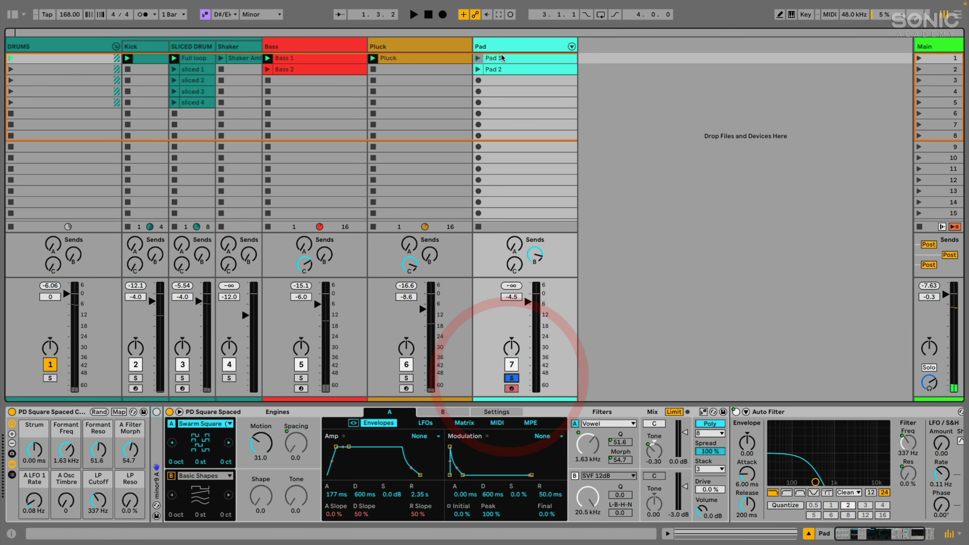
left_click(477, 58)
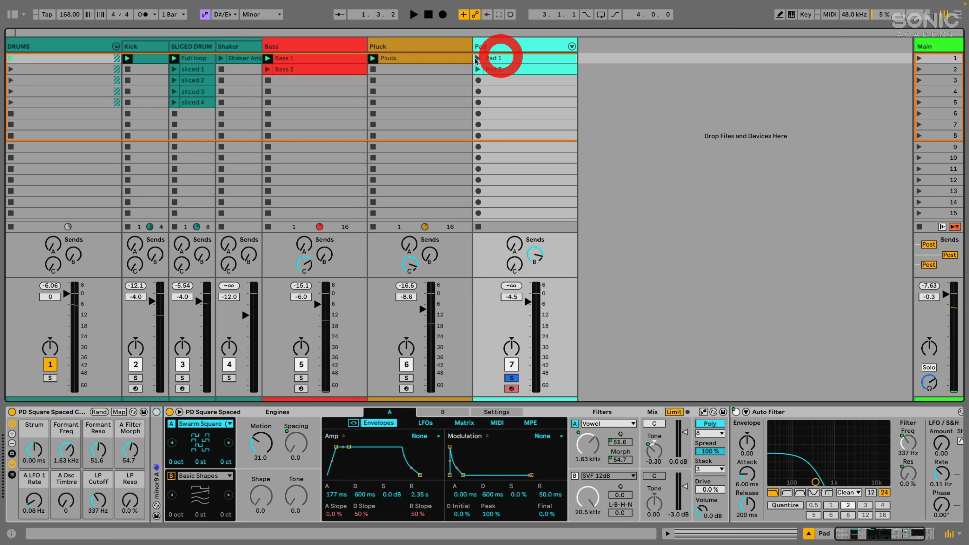
left_click(505, 59)
key("shift+Tab")
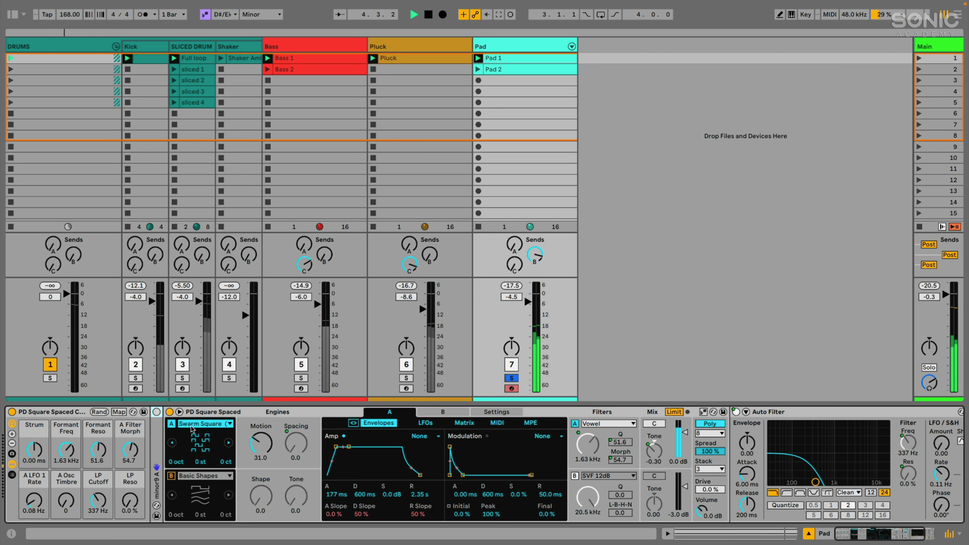
left_click_drag(261, 444, 260, 429)
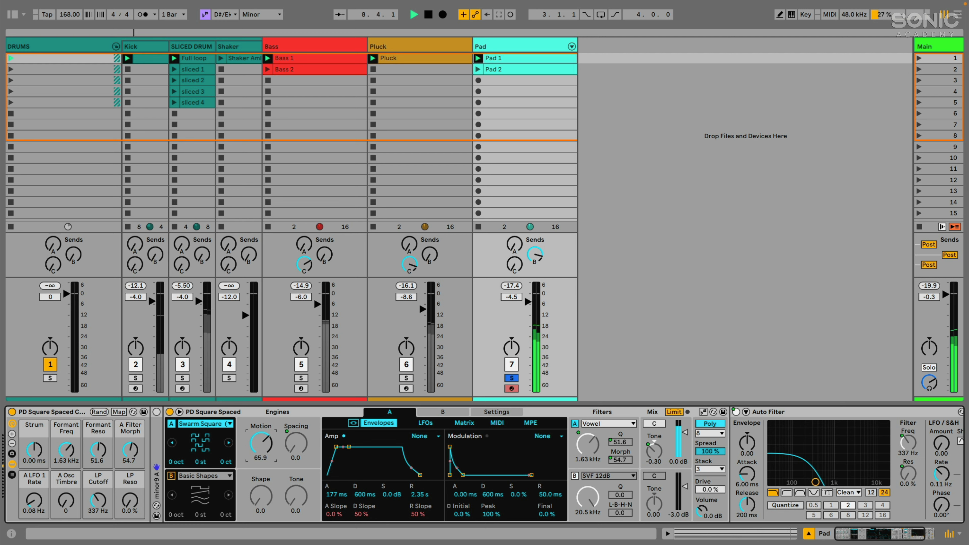
key("super+z")
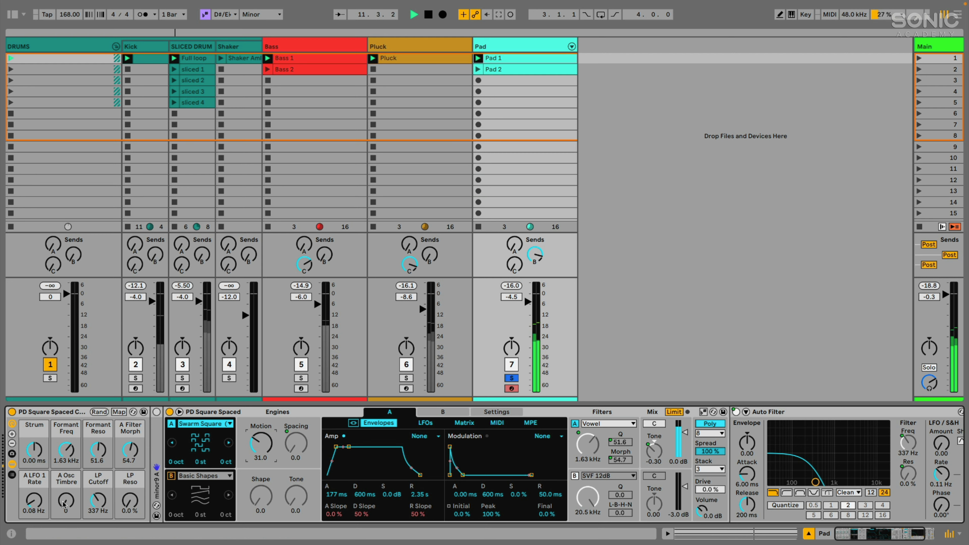
left_click_drag(66, 500, 66, 469)
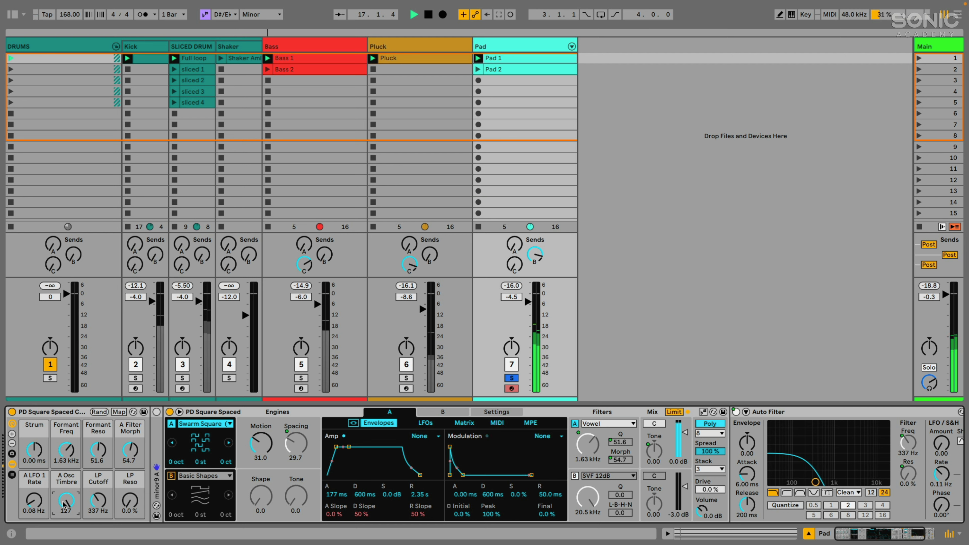
left_click_drag(63, 502, 63, 543)
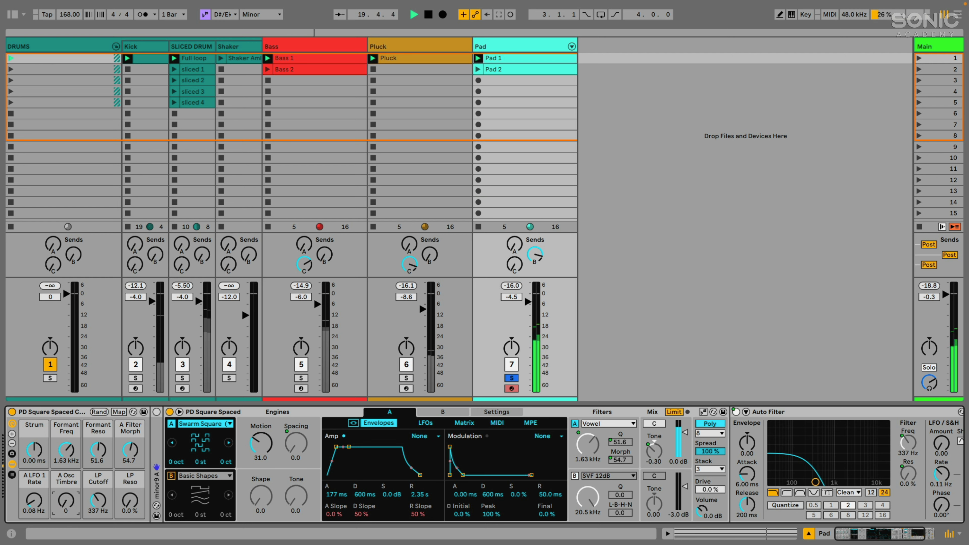
left_click_drag(62, 502, 63, 461)
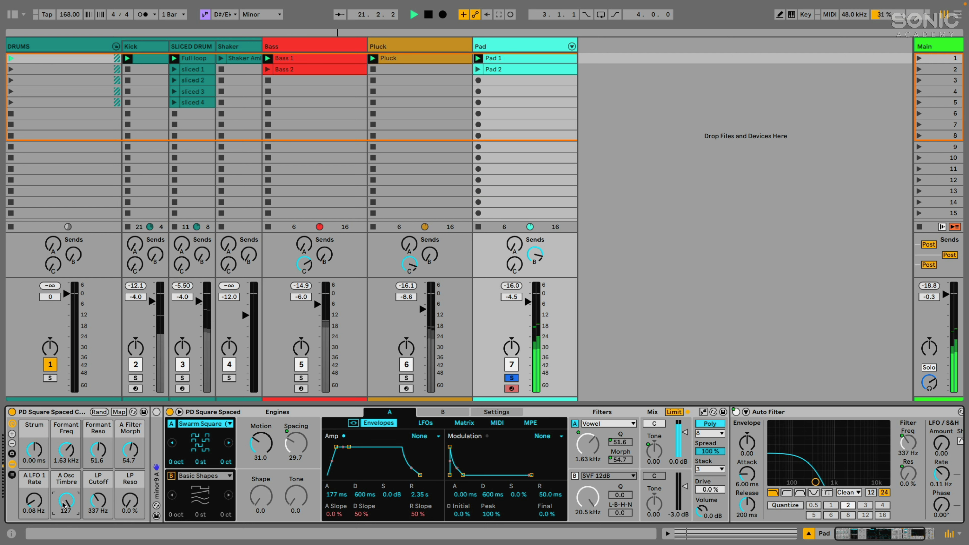
left_click_drag(68, 502, 68, 543)
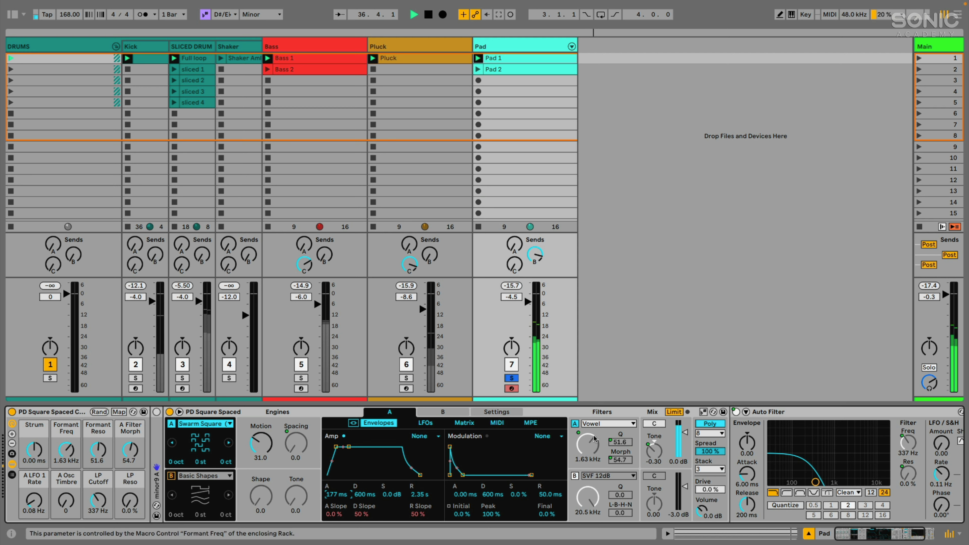
Keep filter A on Vowel at 1.63 kHz, undoing a frequency change, and show the Auto Filter fully.
left_click(604, 425)
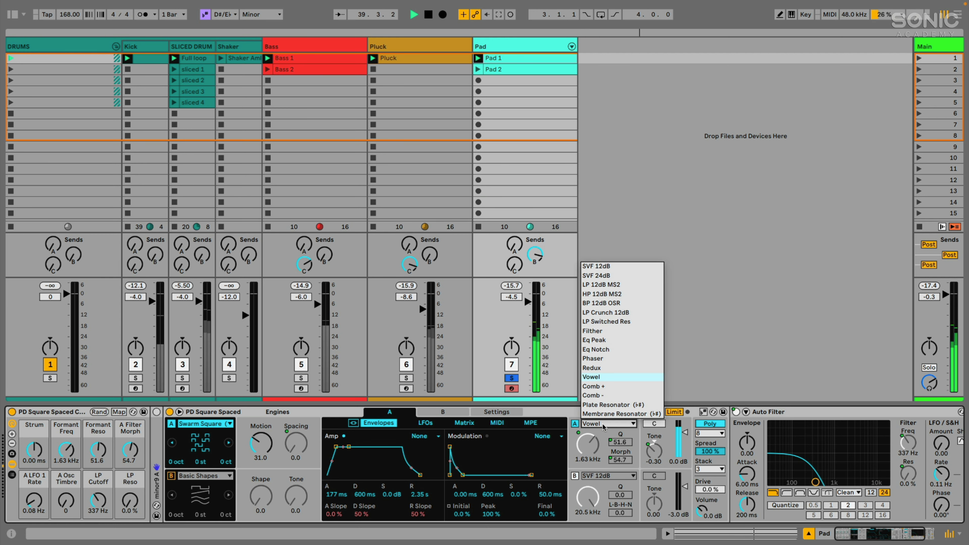
left_click(603, 425)
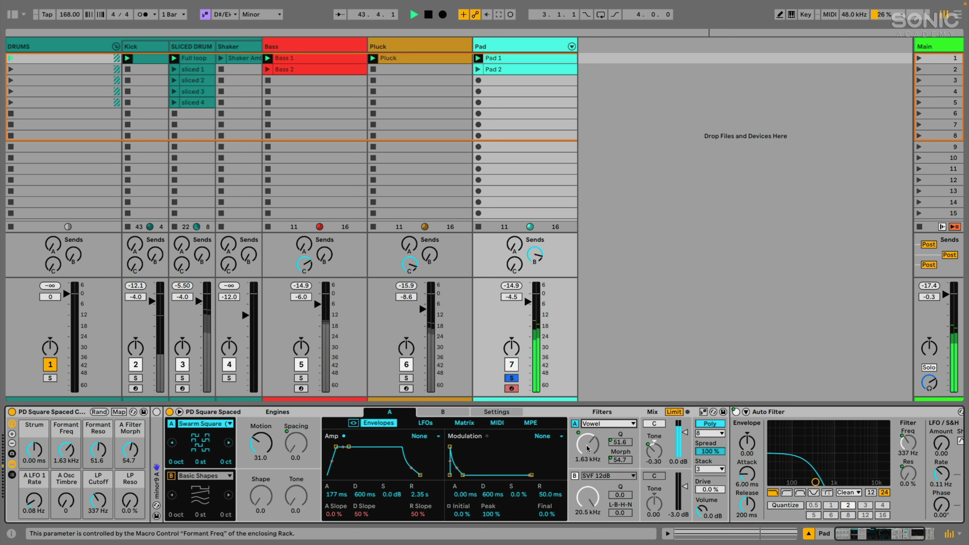
left_click_drag(587, 449, 588, 468)
key("ctrl+z")
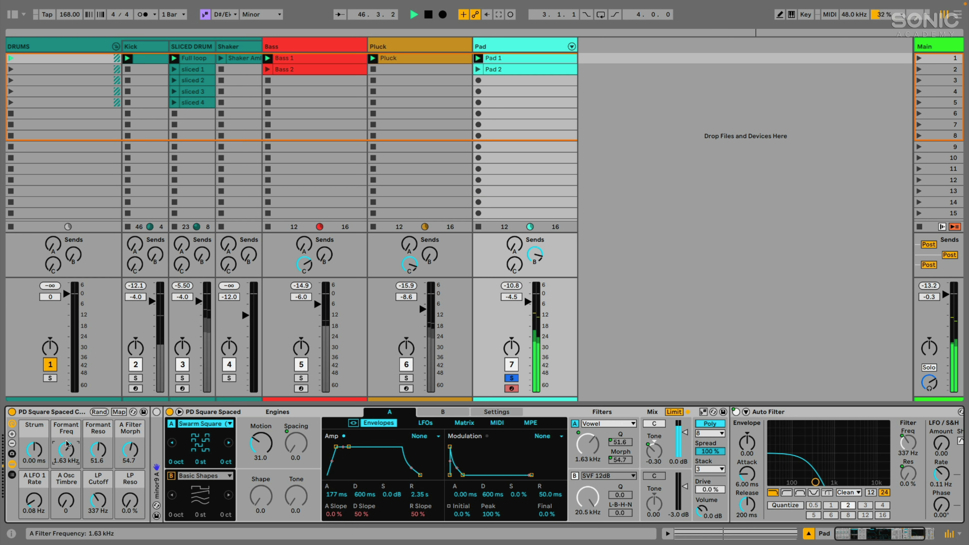
left_click(780, 413)
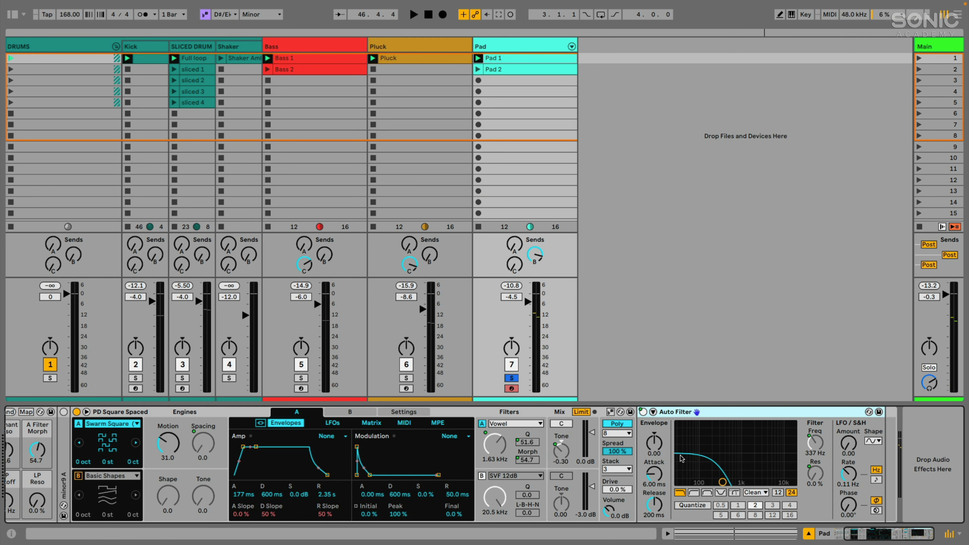
Scroll the device chain back, raise LP Cutoff to 19.9 kHz, and nudge the A Osc Timbre macro.
scroll(714, 471, "left", 5)
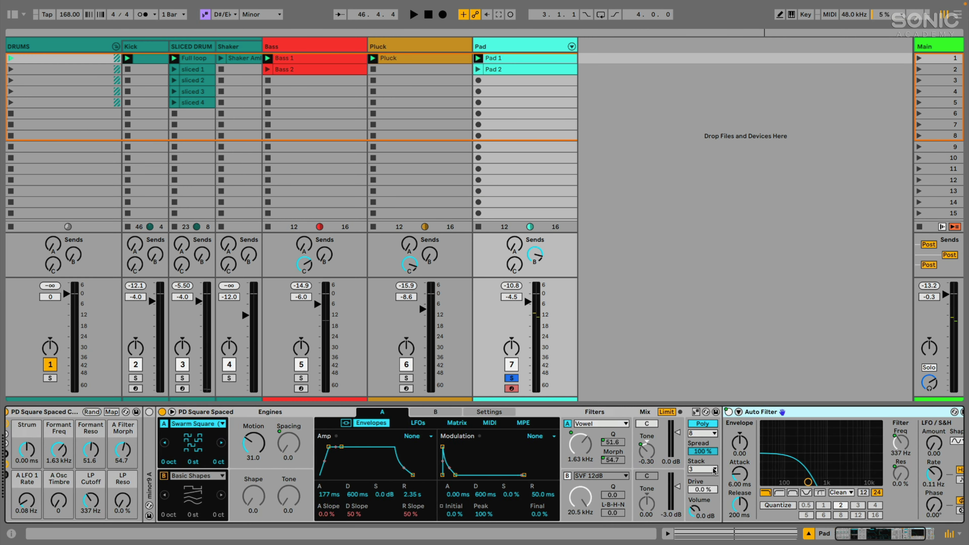
left_click_drag(97, 503, 98, 428)
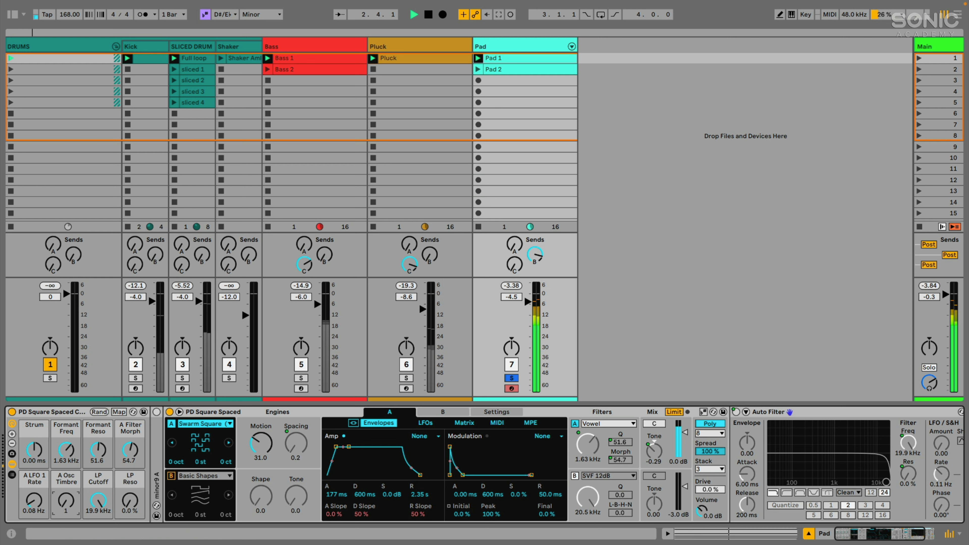
mouse_move(66, 500)
left_mouse_down()
mouse_move(65, 450)
mouse_move(66, 500)
left_mouse_up()
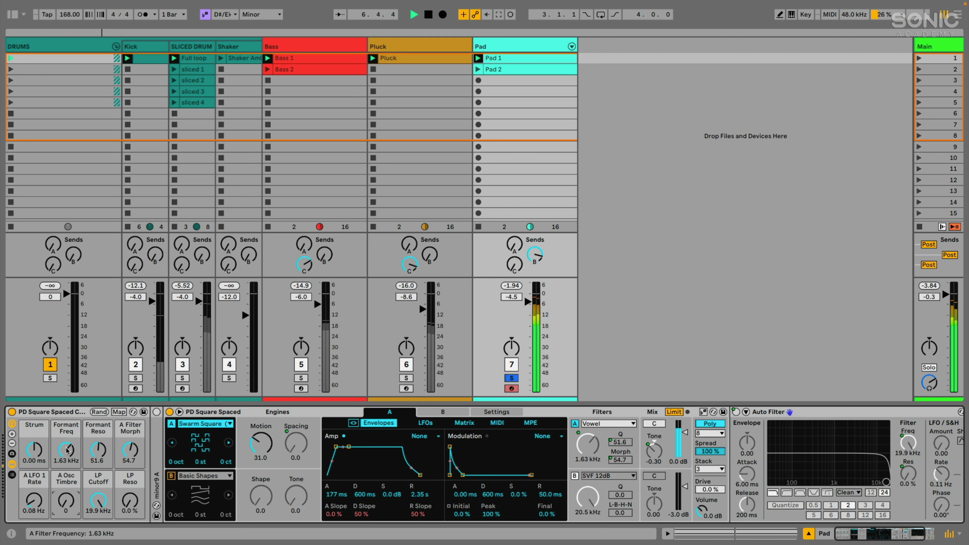
Try a Formant Freq sweep and undo it, then raise A Filter Morph to 76.4.
mouse_move(66, 450)
left_mouse_down()
mouse_move(66, 440)
mouse_move(66, 464)
mouse_move(66, 451)
mouse_move(98, 445)
mouse_move(66, 454)
mouse_move(66, 466)
mouse_move(67, 451)
left_mouse_up()
key("super+z")
key("super+z")
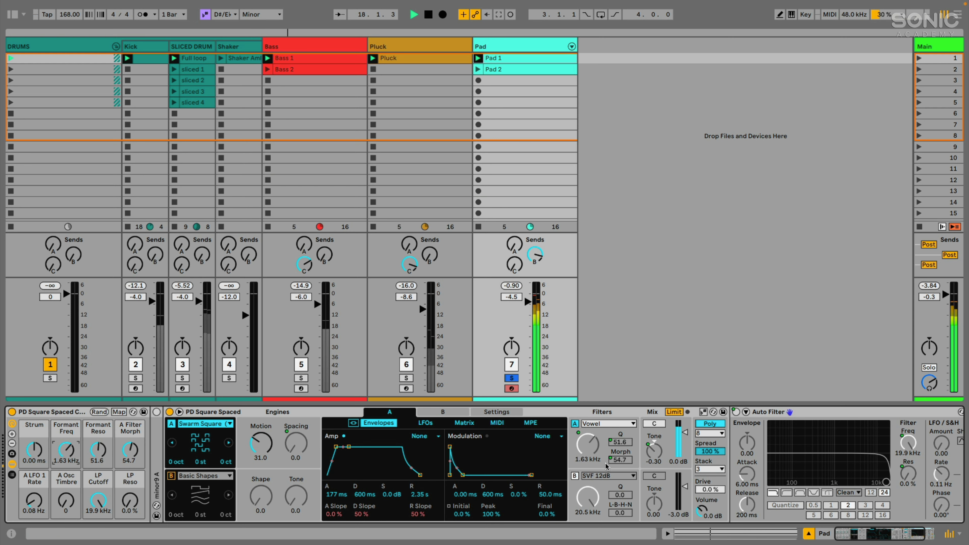
left_click(130, 449)
left_click_drag(130, 450, 130, 439)
Sweep Formant Freq, undo it back to 1.63 kHz, and stop playback.
left_click(73, 451)
mouse_move(73, 450)
left_mouse_down()
mouse_move(74, 472)
mouse_move(73, 439)
mouse_move(125, 452)
mouse_move(124, 465)
mouse_move(66, 451)
mouse_move(65, 468)
mouse_move(66, 453)
mouse_move(76, 453)
left_mouse_up()
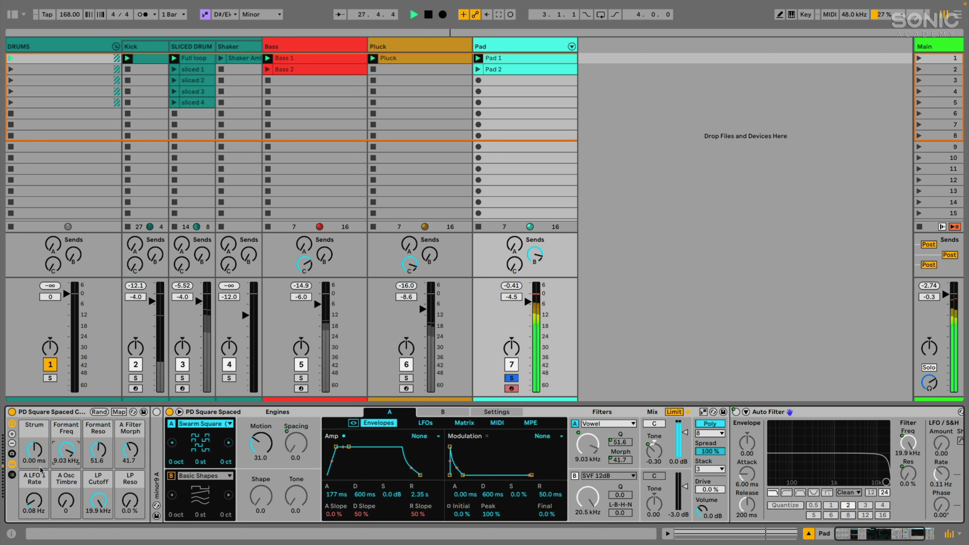
key("super+z")
key("super+z")
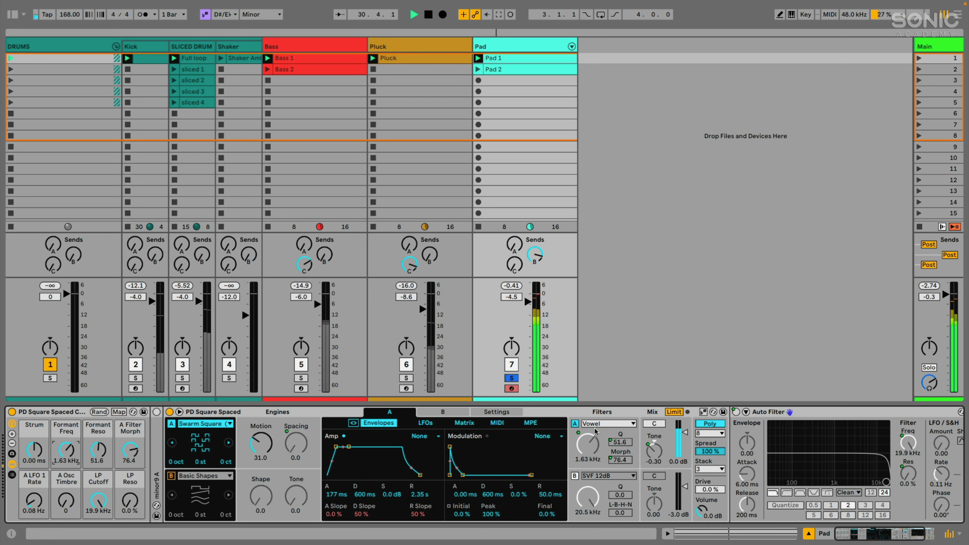
key("space")
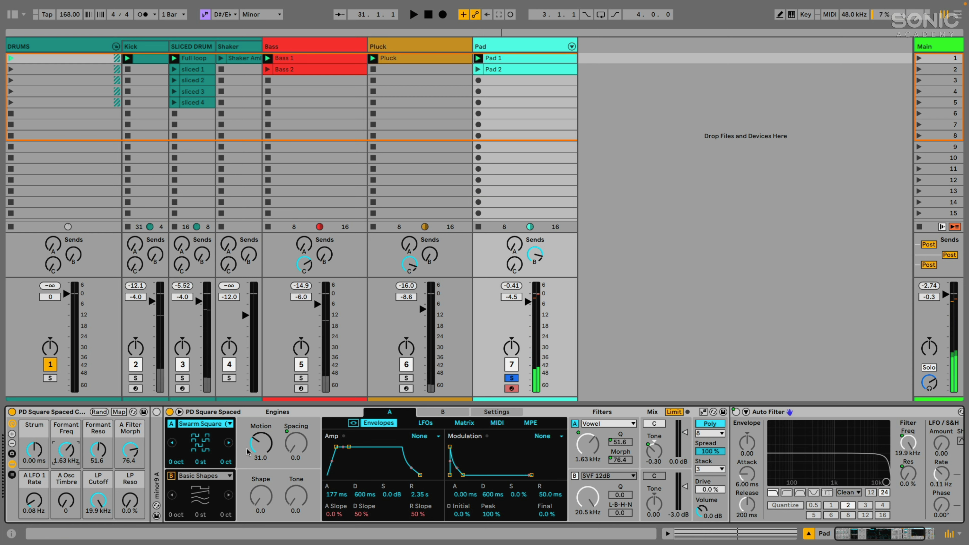
Keep oscillator A on Swarm Square and expand Meld's full modulation matrix.
left_click(198, 424)
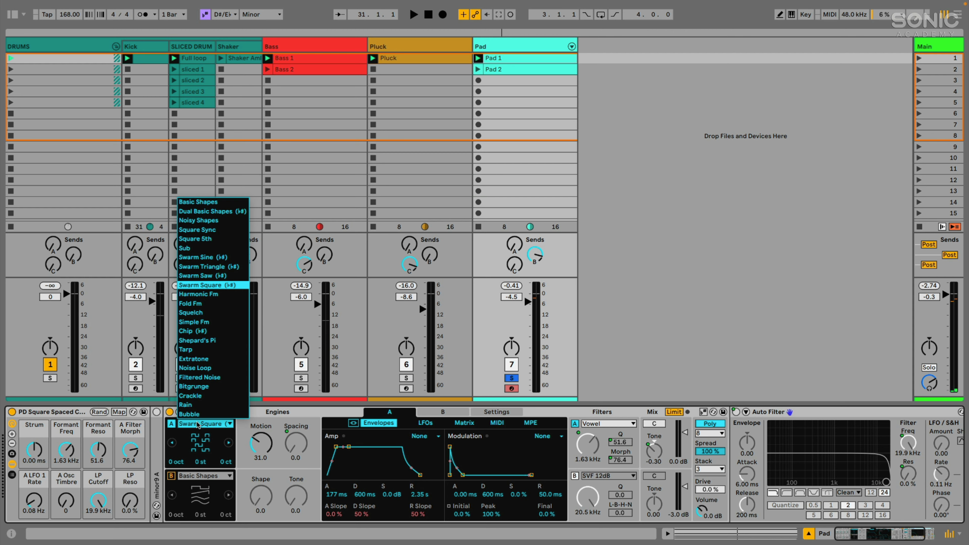
left_click(198, 424)
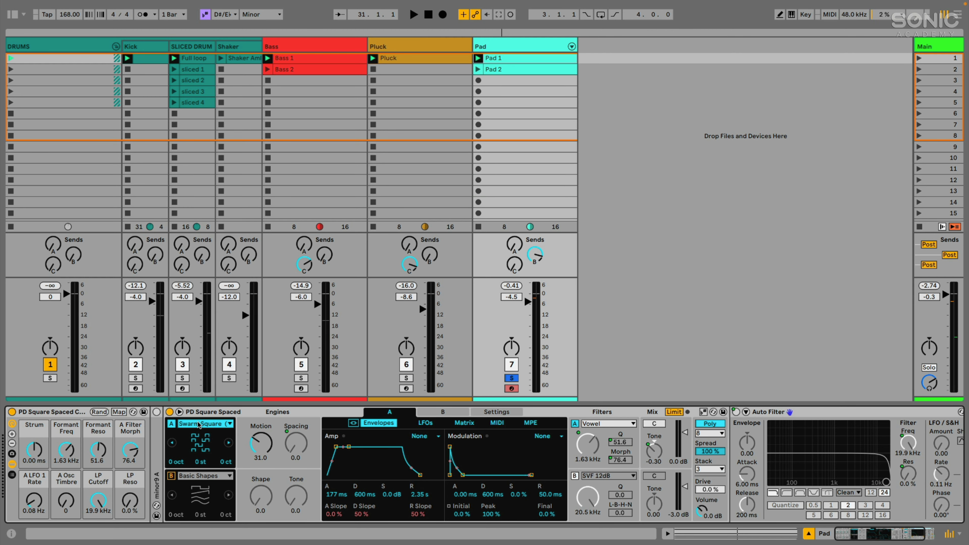
left_click(179, 412)
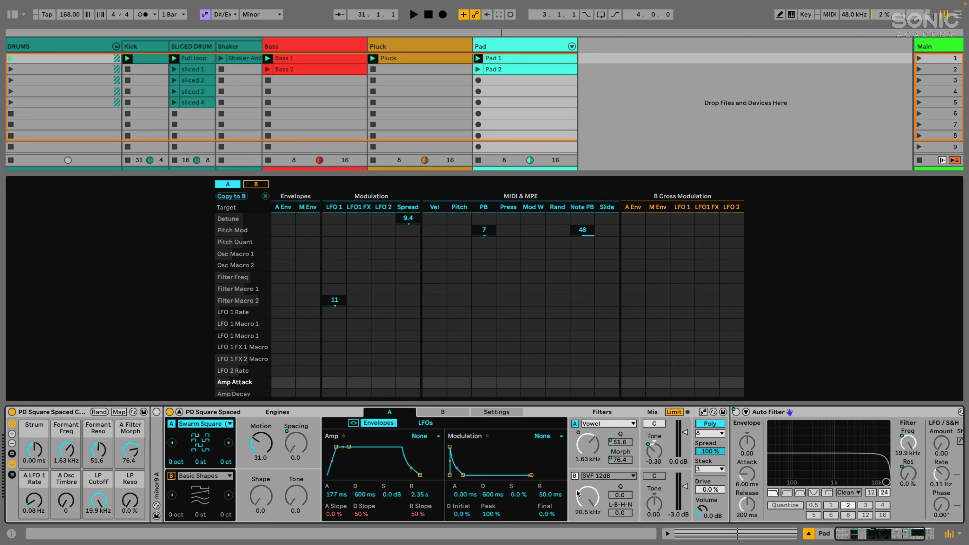
Start playback and switch Meld's panel to show LFO 1, LFO 1 FX and LFO 2.
key("space")
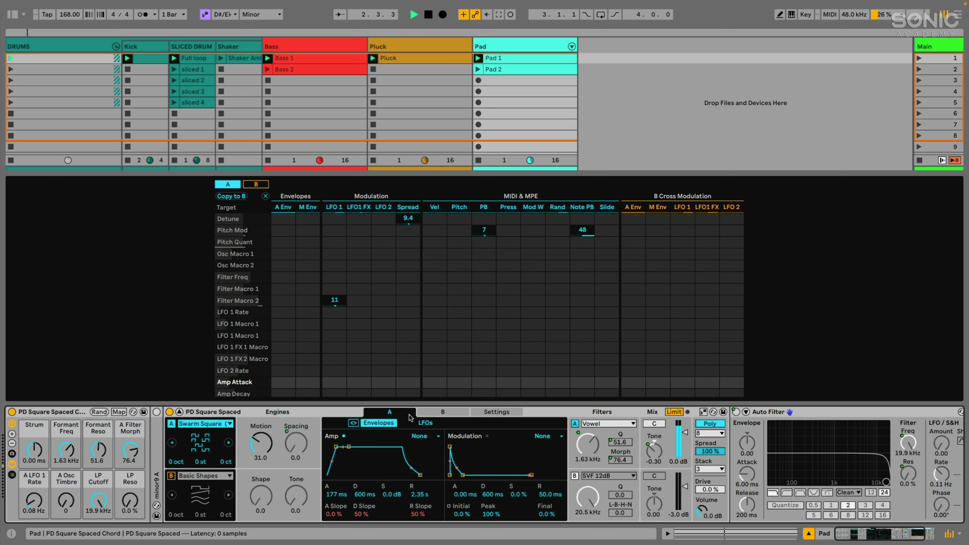
left_click(425, 422)
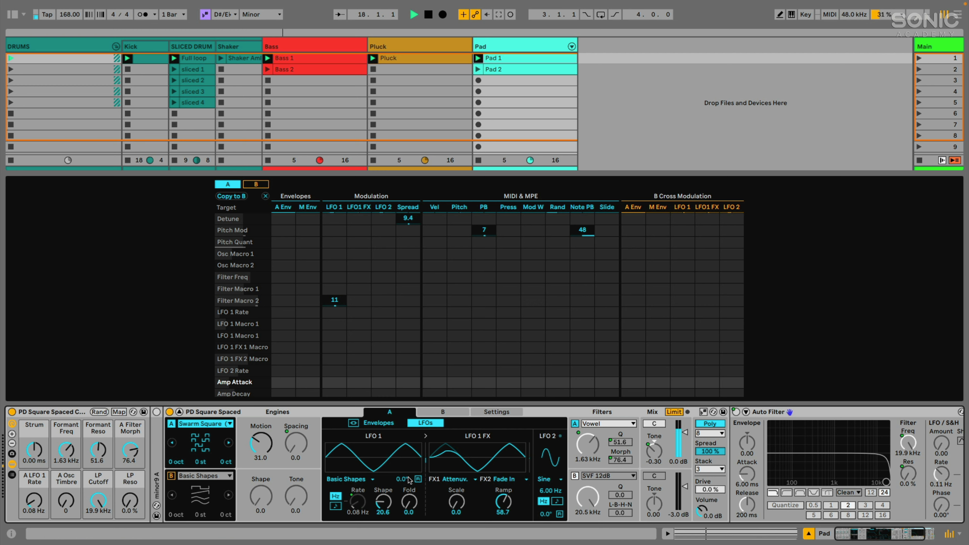
Reselect the PD Square Spaced Meld and its chord rack, leaving oscillator A on Swarm Square.
left_click(297, 415)
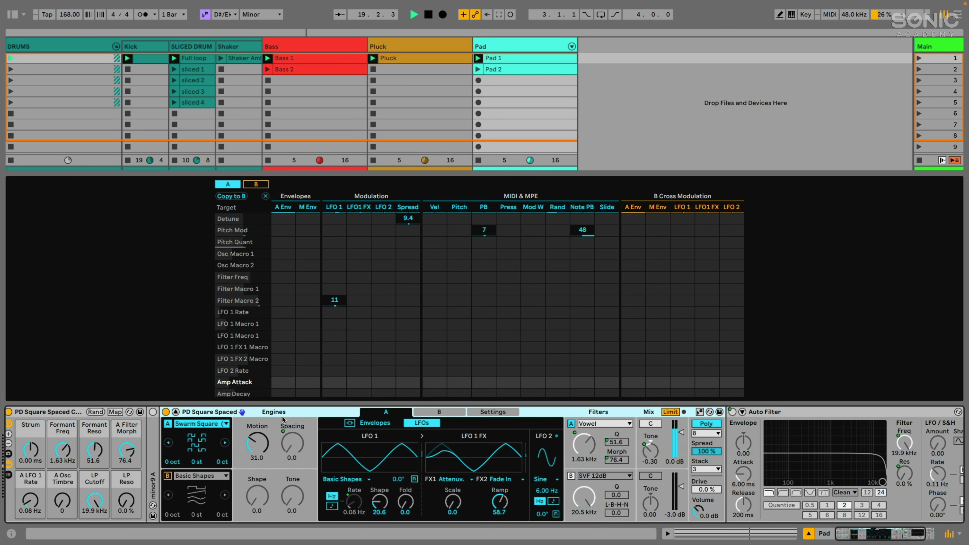
left_click(61, 417)
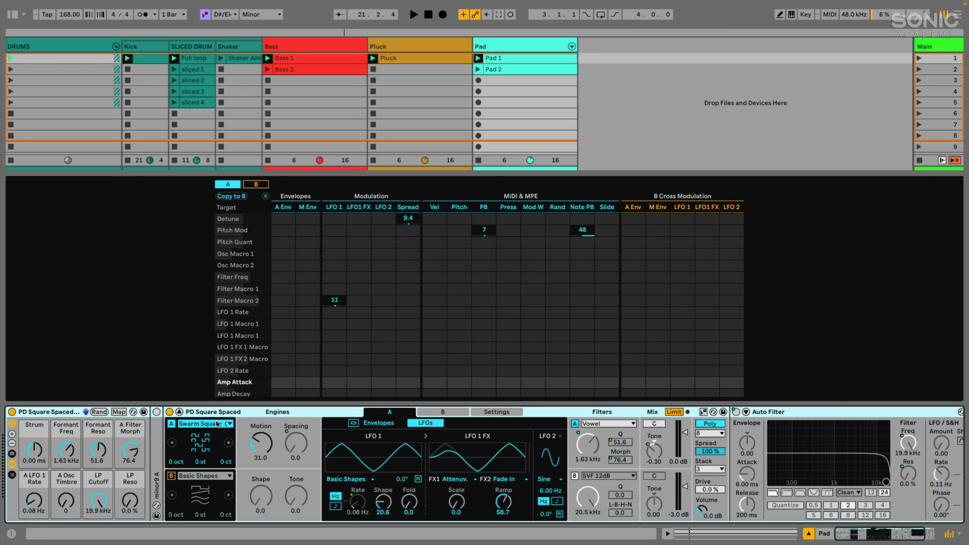
left_click(214, 412)
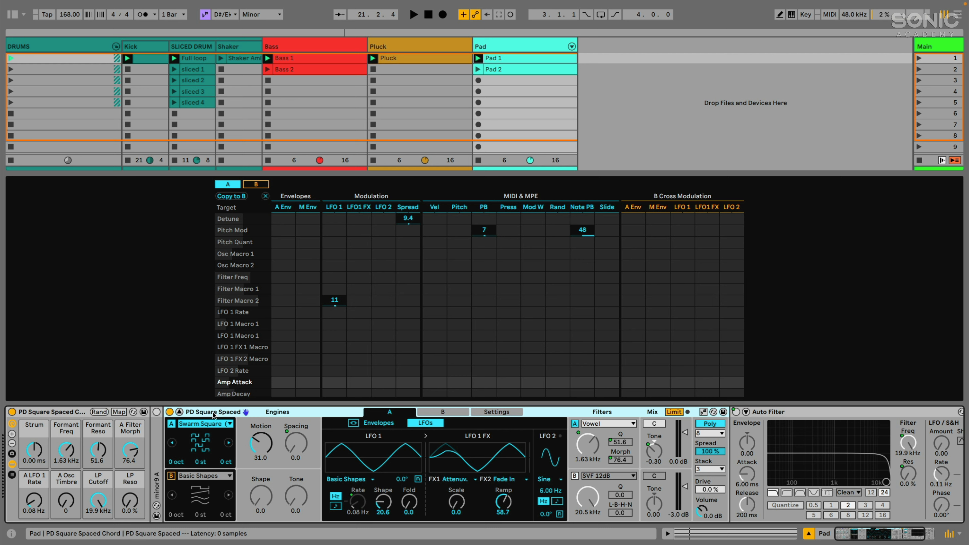
left_click(203, 424)
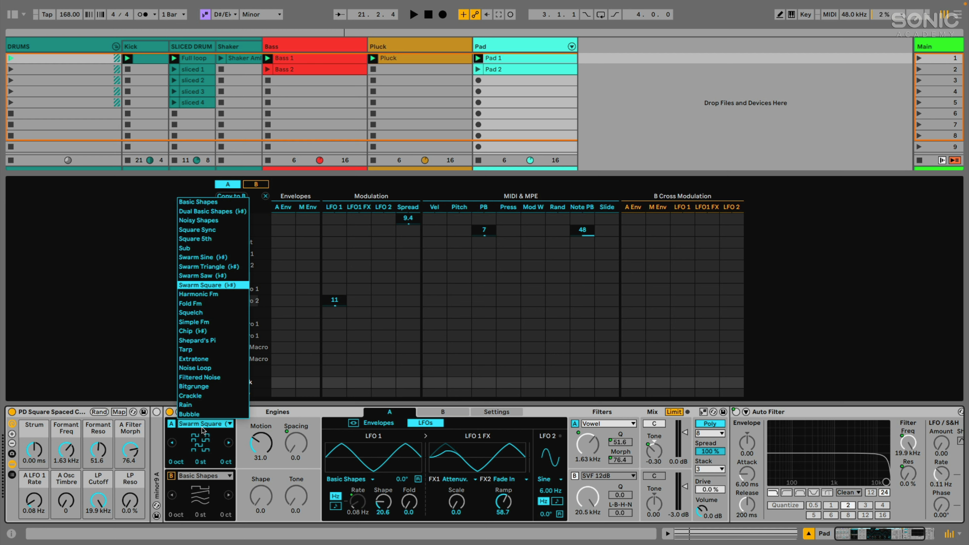
left_click(202, 429)
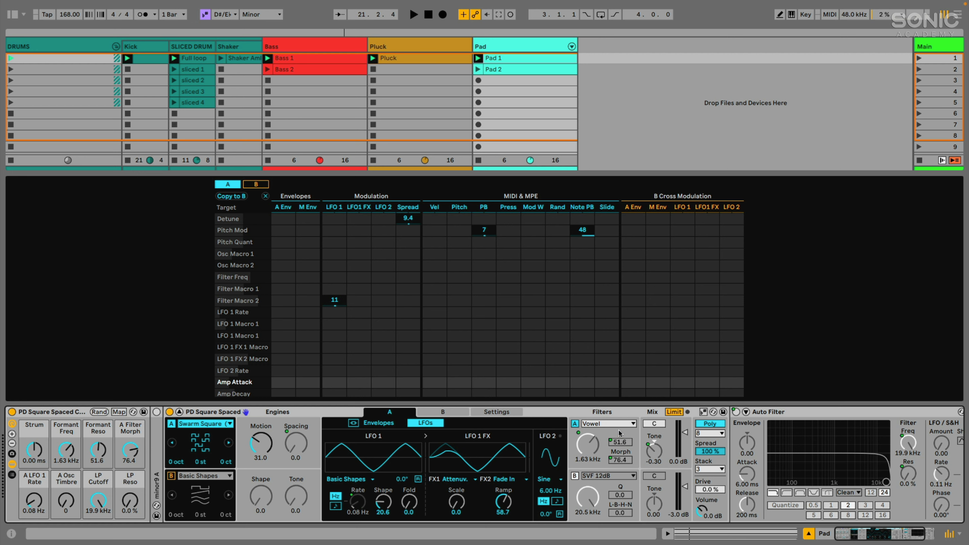
left_click(274, 414)
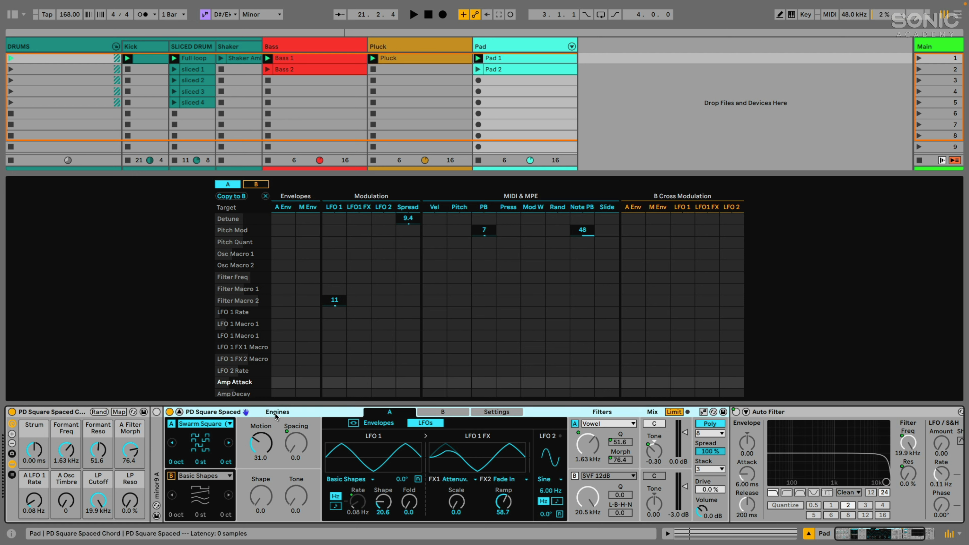